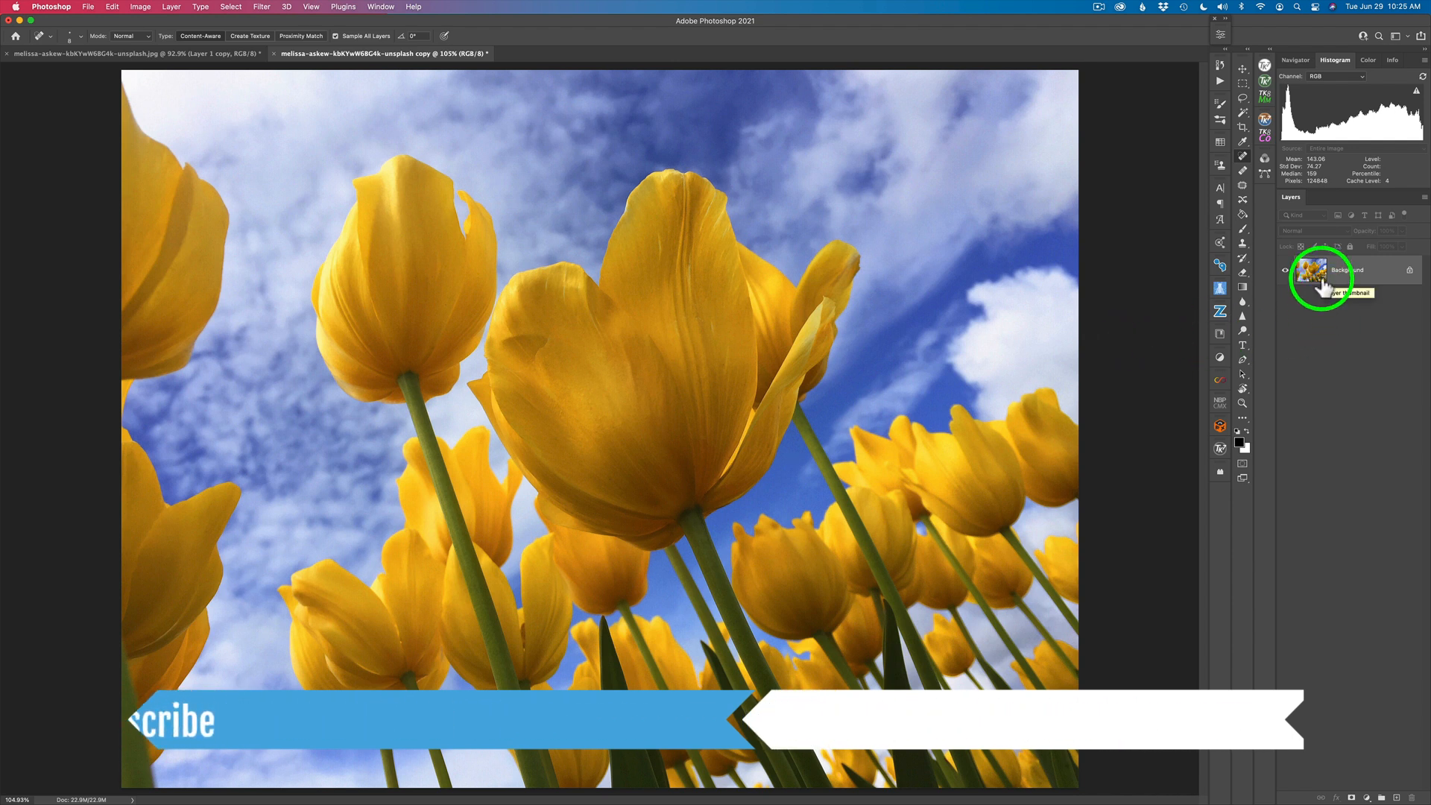
Send the tulip photo's Background layer to the Topaz Mask AI filter.
left_click(268, 9)
mouse_move(335, 322)
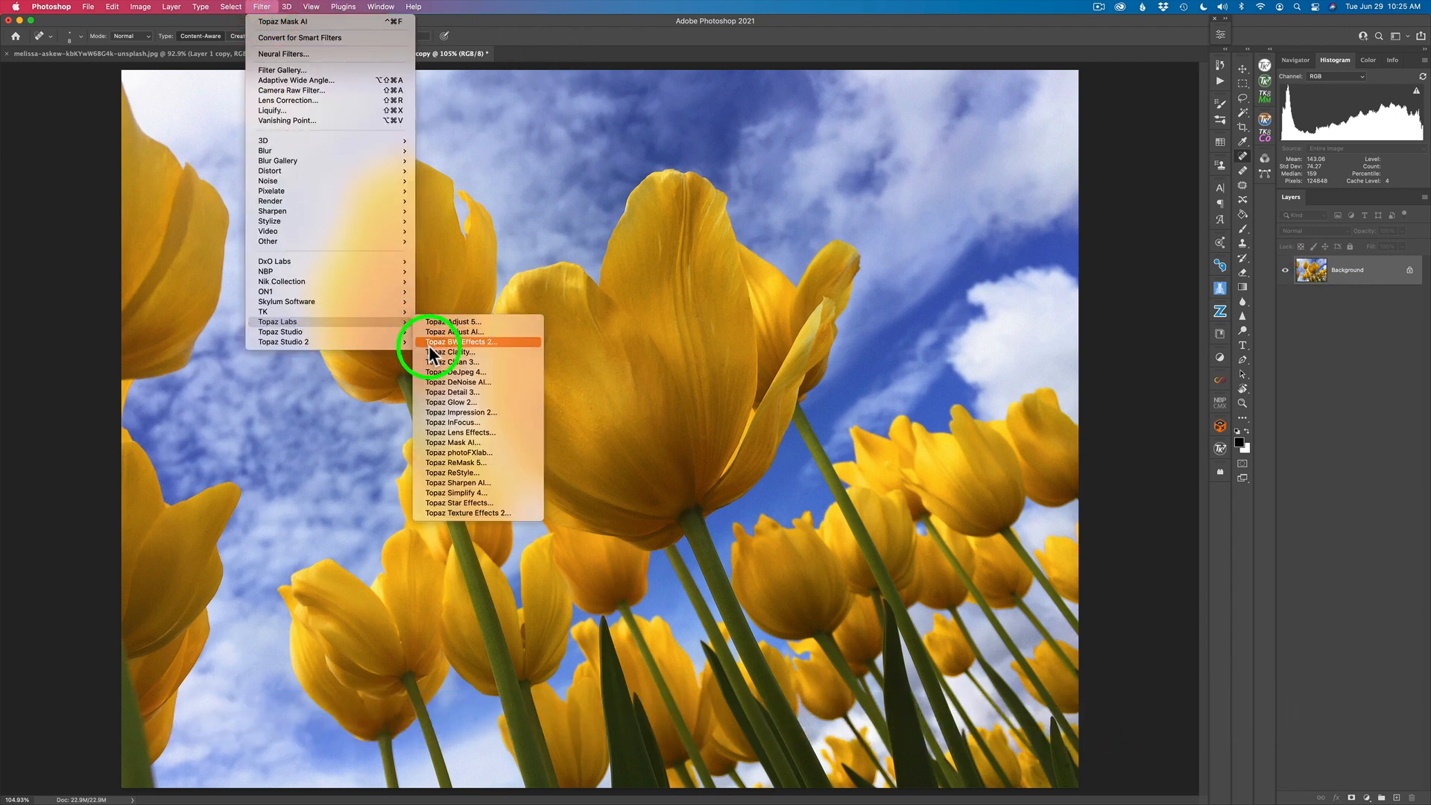
left_click(471, 441)
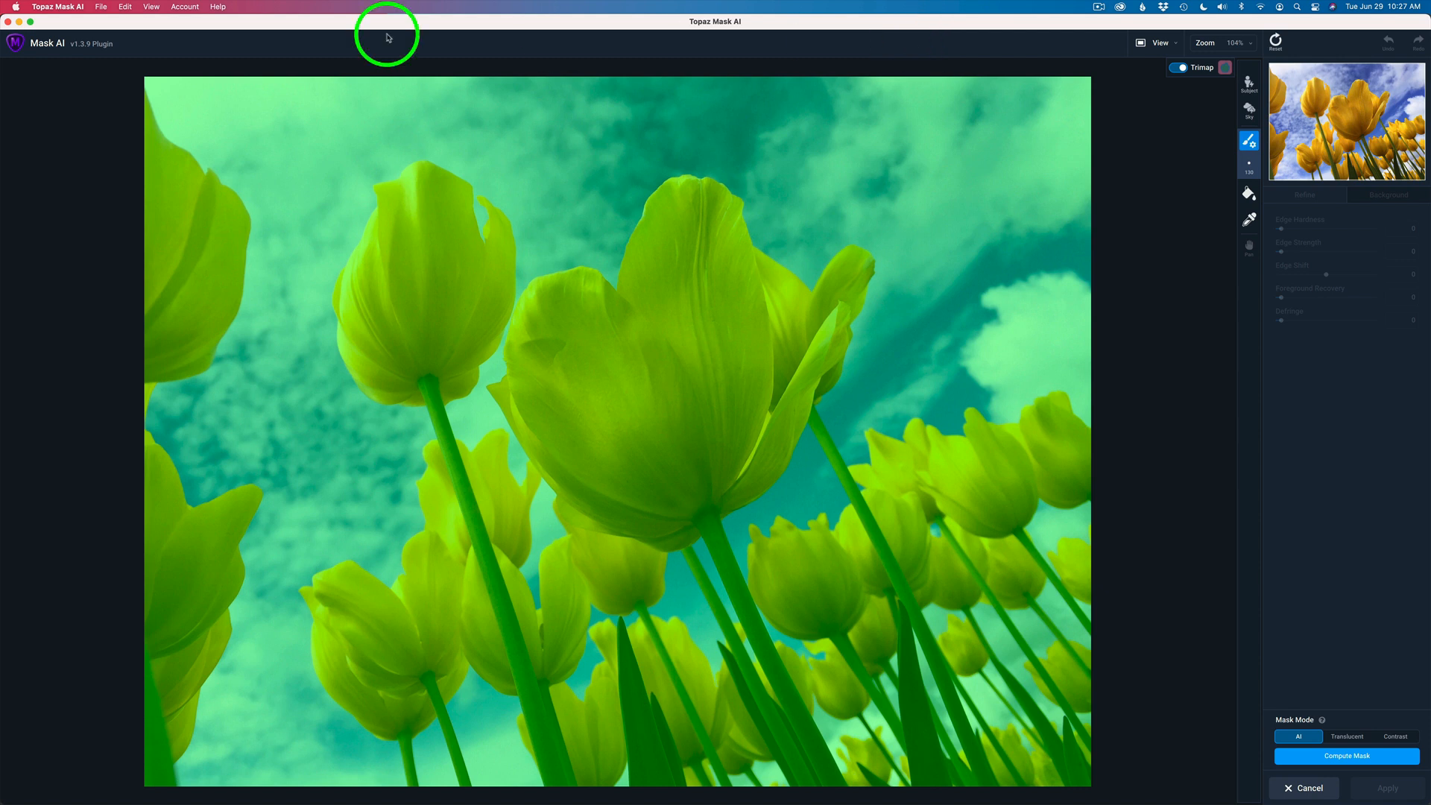
Review the Mask AI preferences for the application, save options and performance, and close them.
left_click(60, 10)
left_click(62, 45)
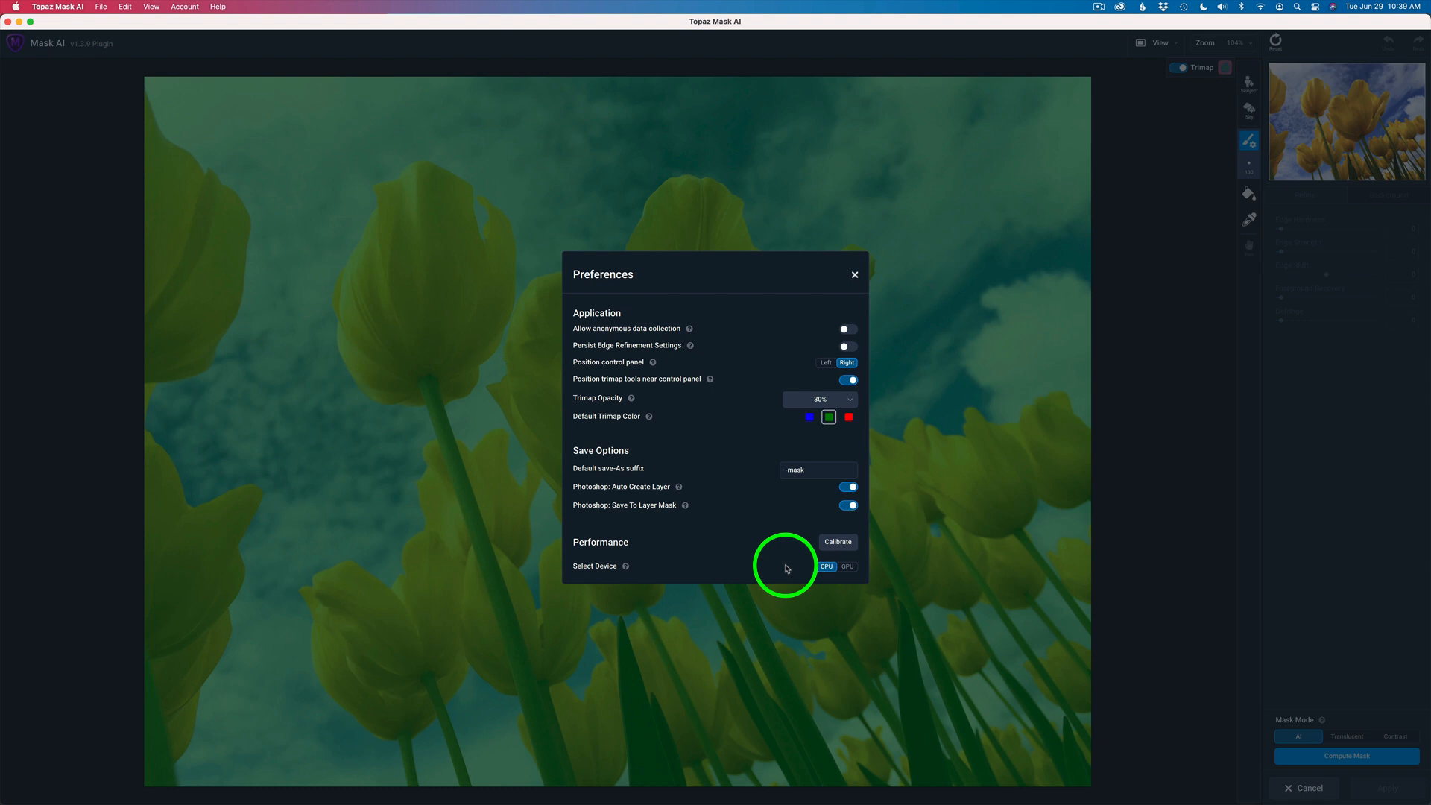
left_click(855, 274)
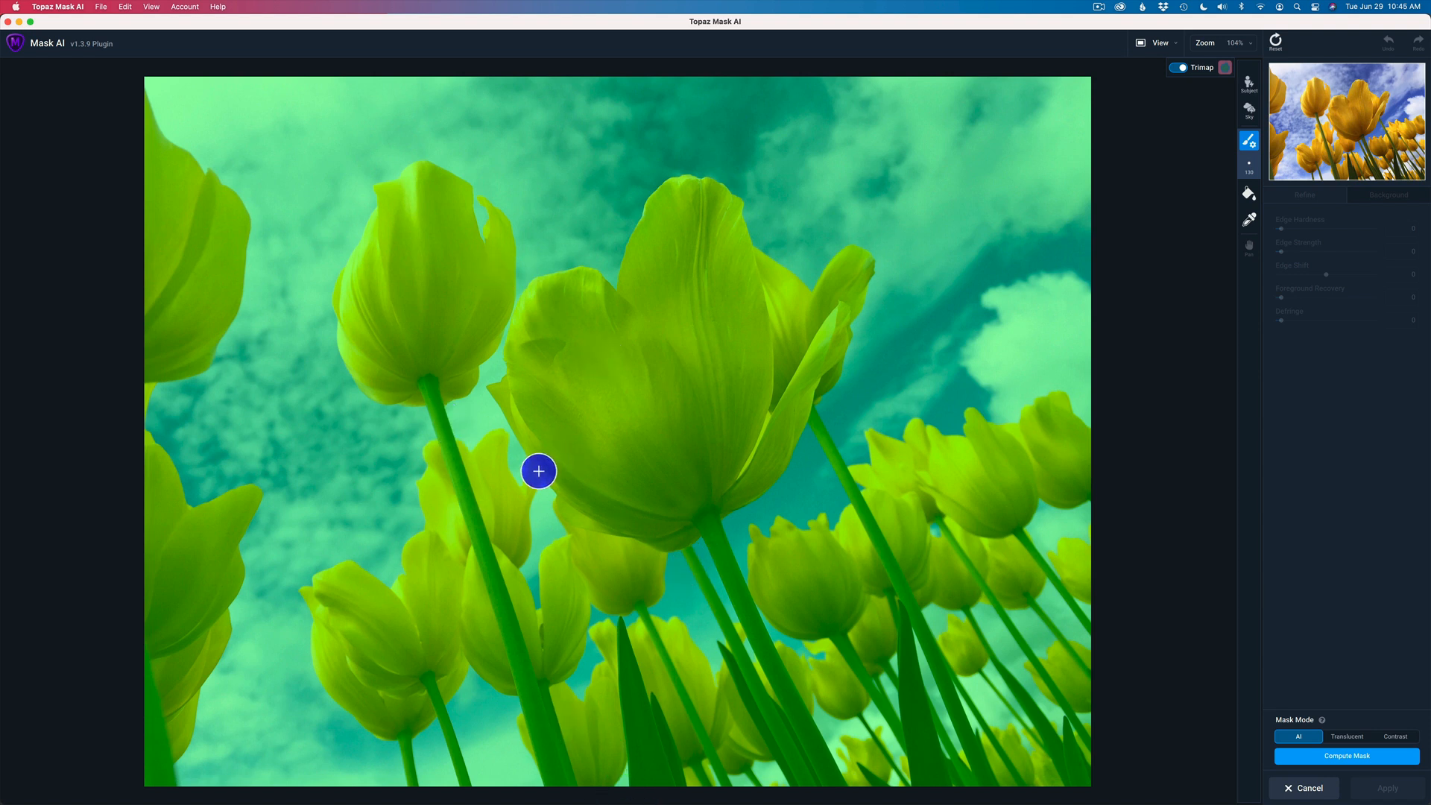
Shrink the blue compute brush and trace the left edge of the smaller tulip's stem from the image's bottom edge to the bloom.
key("bracketleft")
key("bracketleft")
key("bracketleft")
key("bracketleft")
key("bracketleft")
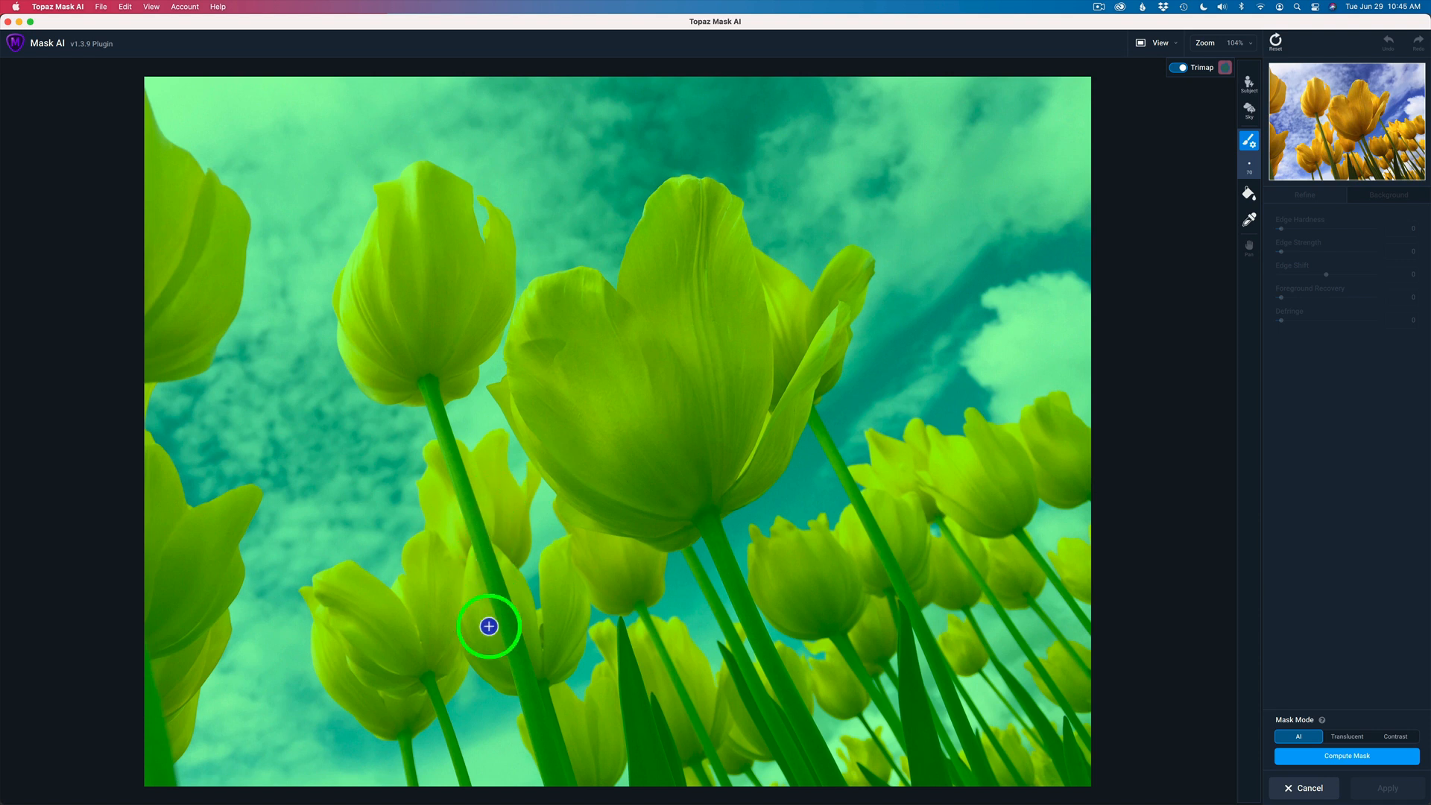
left_click(544, 784)
left_click(506, 641, "shift")
left_click(478, 555, "shift")
left_click(458, 501, "shift")
left_click(446, 458, "shift")
left_click(432, 422, "shift")
left_click(426, 408, "shift")
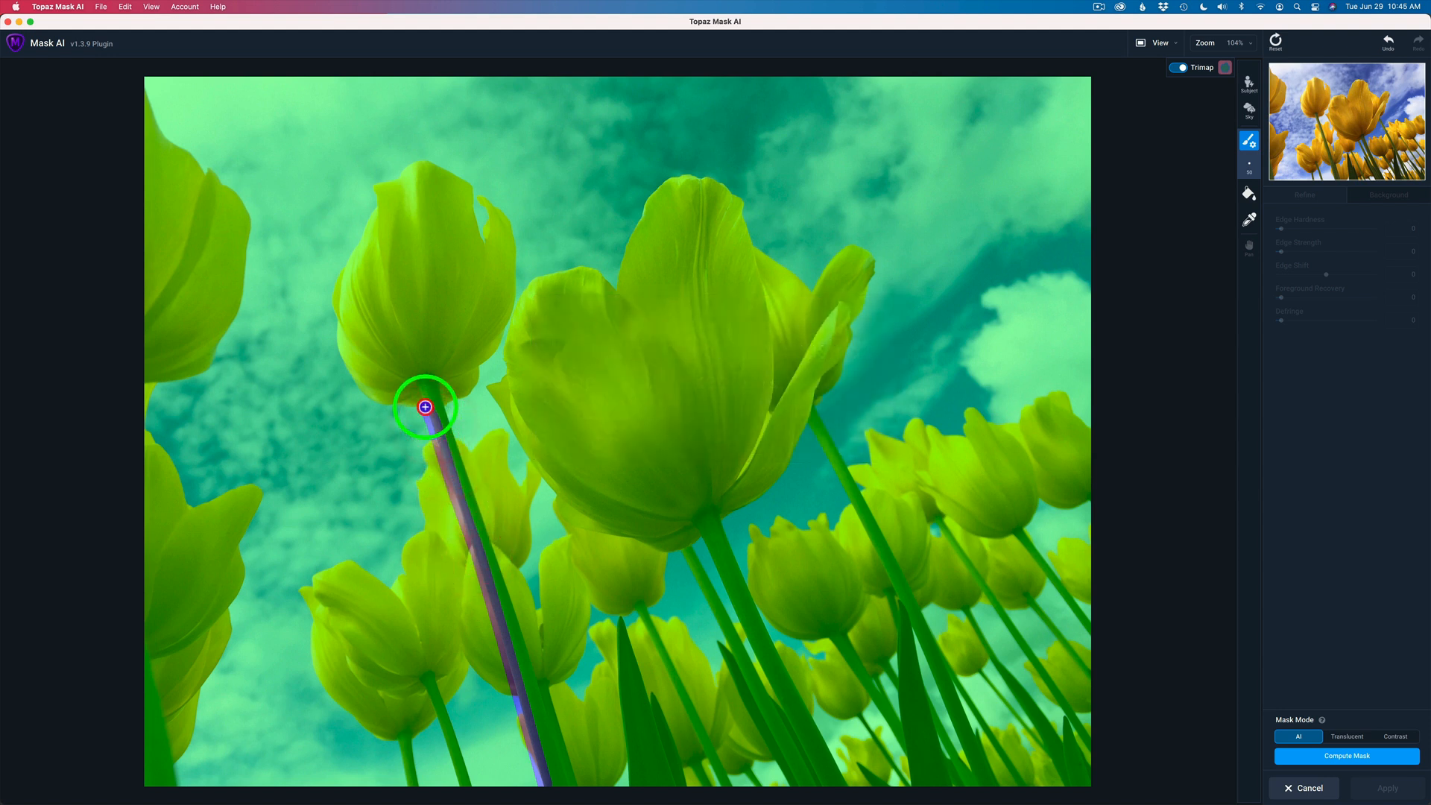
Continue the blue outline clockwise around the smaller tulip's bloom and down the right edge of its stem to the image's bottom.
left_click(365, 394, "shift")
left_click(344, 364, "shift")
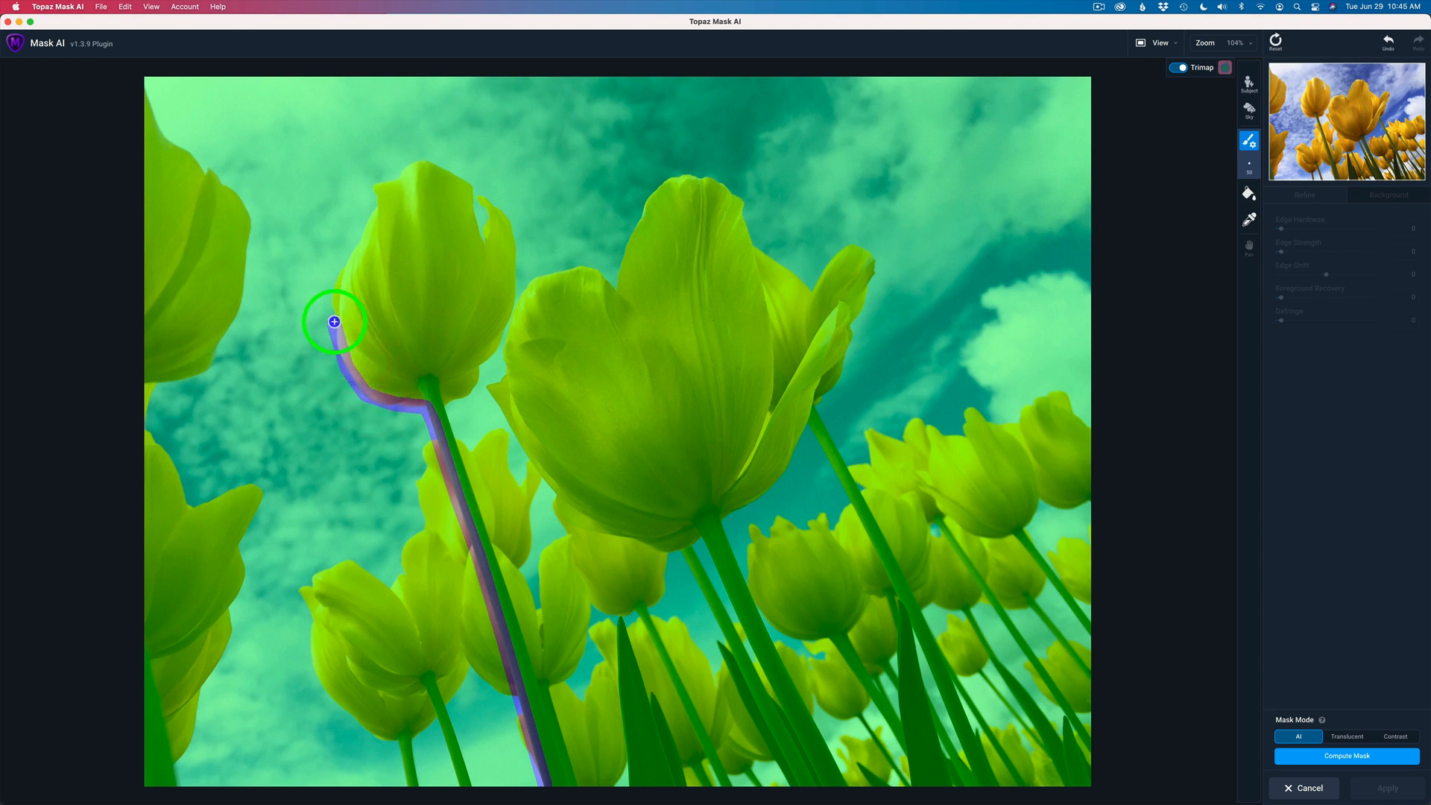
left_click(330, 300, "shift")
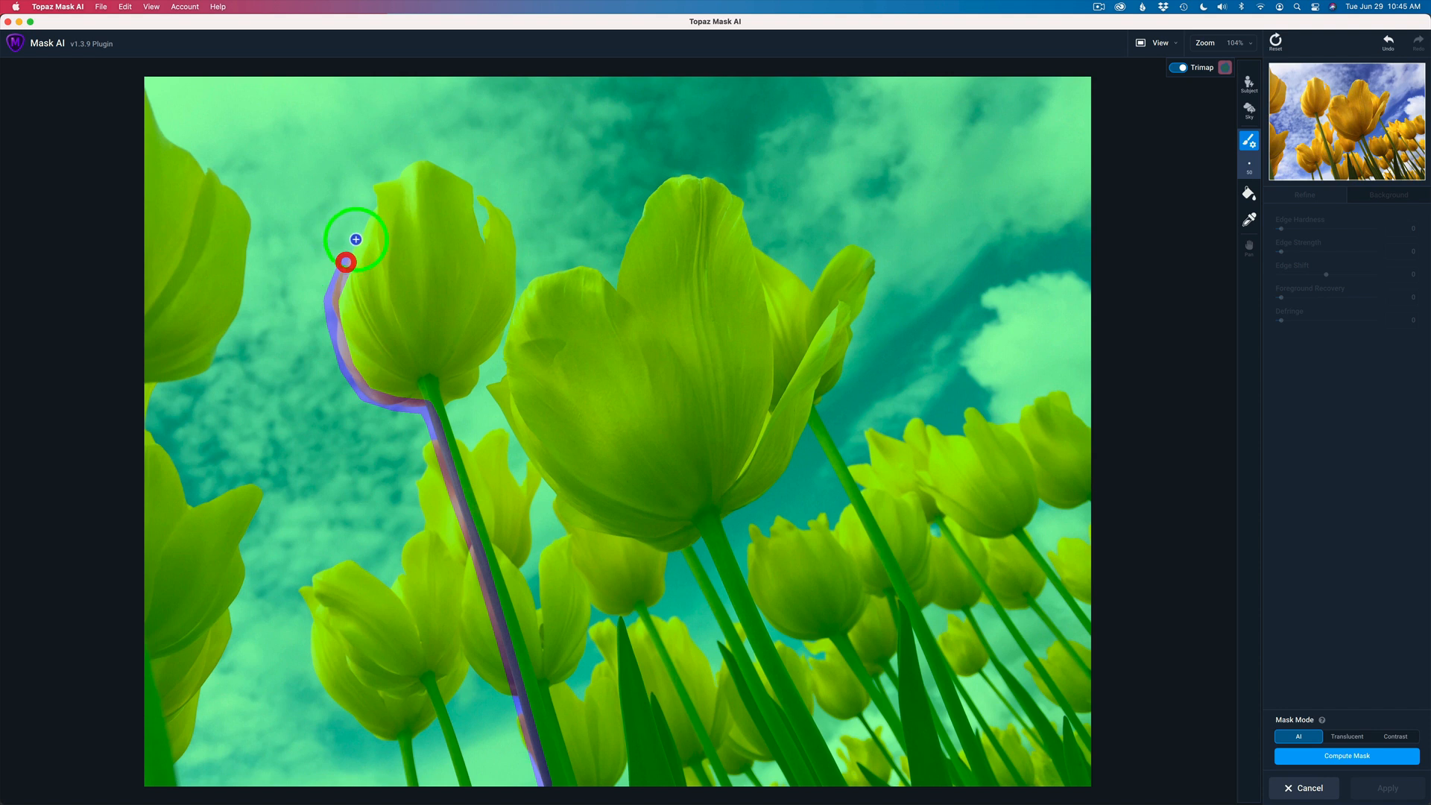
left_click(363, 229, "shift")
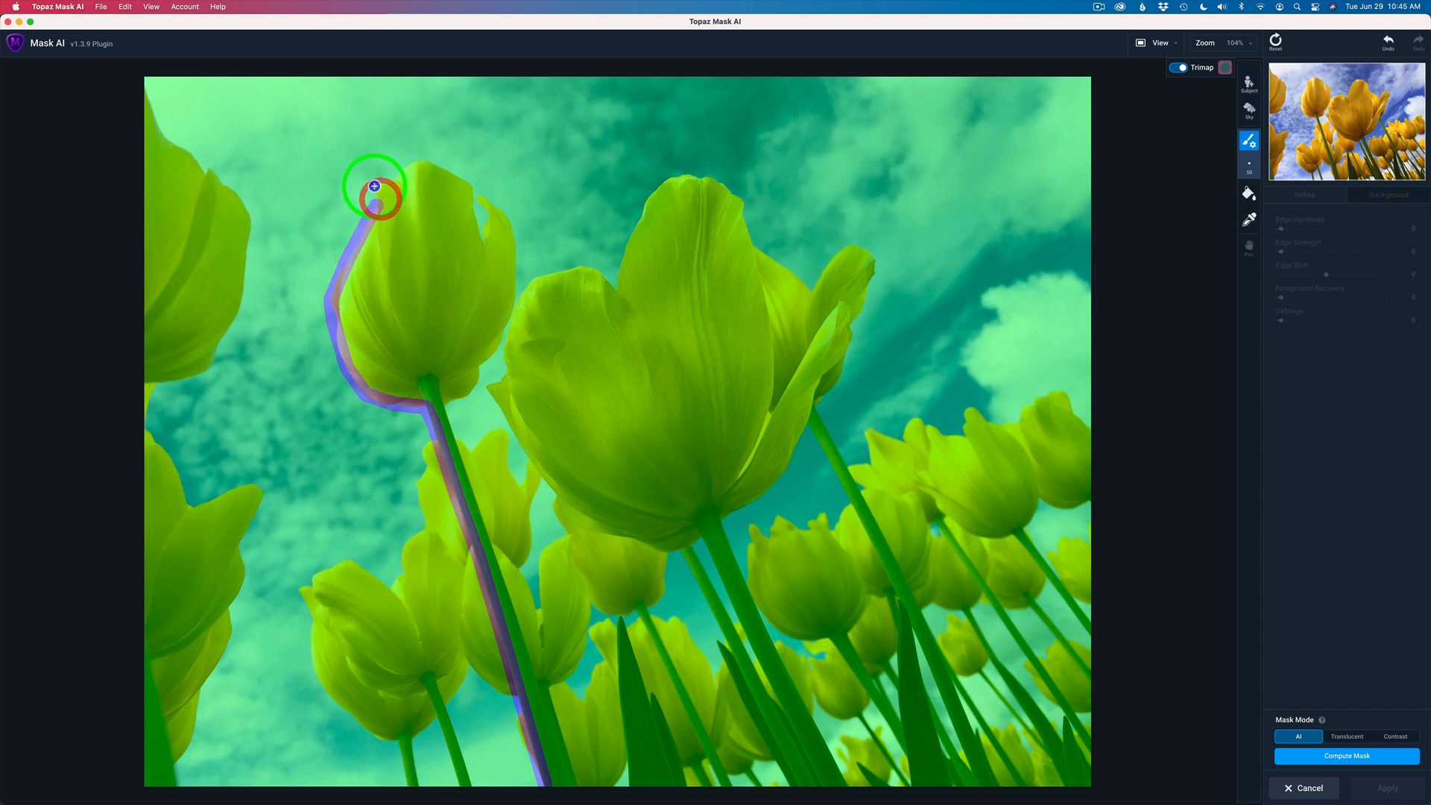
left_click(401, 176, "shift")
mouse_move(416, 164)
left_mouse_down()
mouse_move(425, 154)
mouse_move(464, 173)
mouse_move(483, 241)
mouse_move(487, 197)
mouse_move(511, 222)
mouse_move(510, 303)
mouse_move(447, 402)
mouse_move(500, 594)
left_mouse_up()
left_click_drag(509, 588, 527, 648)
left_click_drag(541, 697, 568, 781)
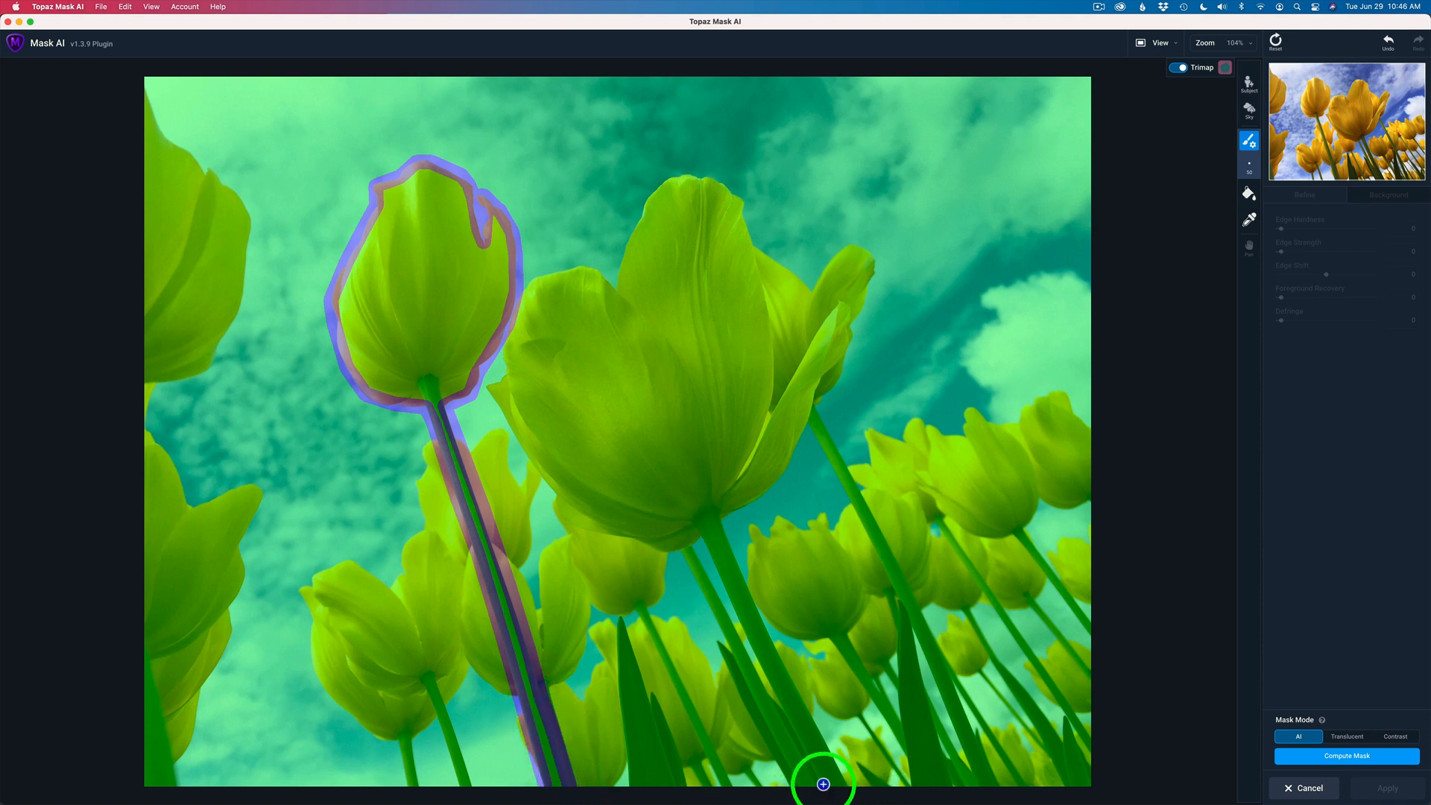
Trace the large tulip with the blue brush up its stem's left edge, along the bloom's underside and up its left side.
left_click_drag(823, 784, 752, 650)
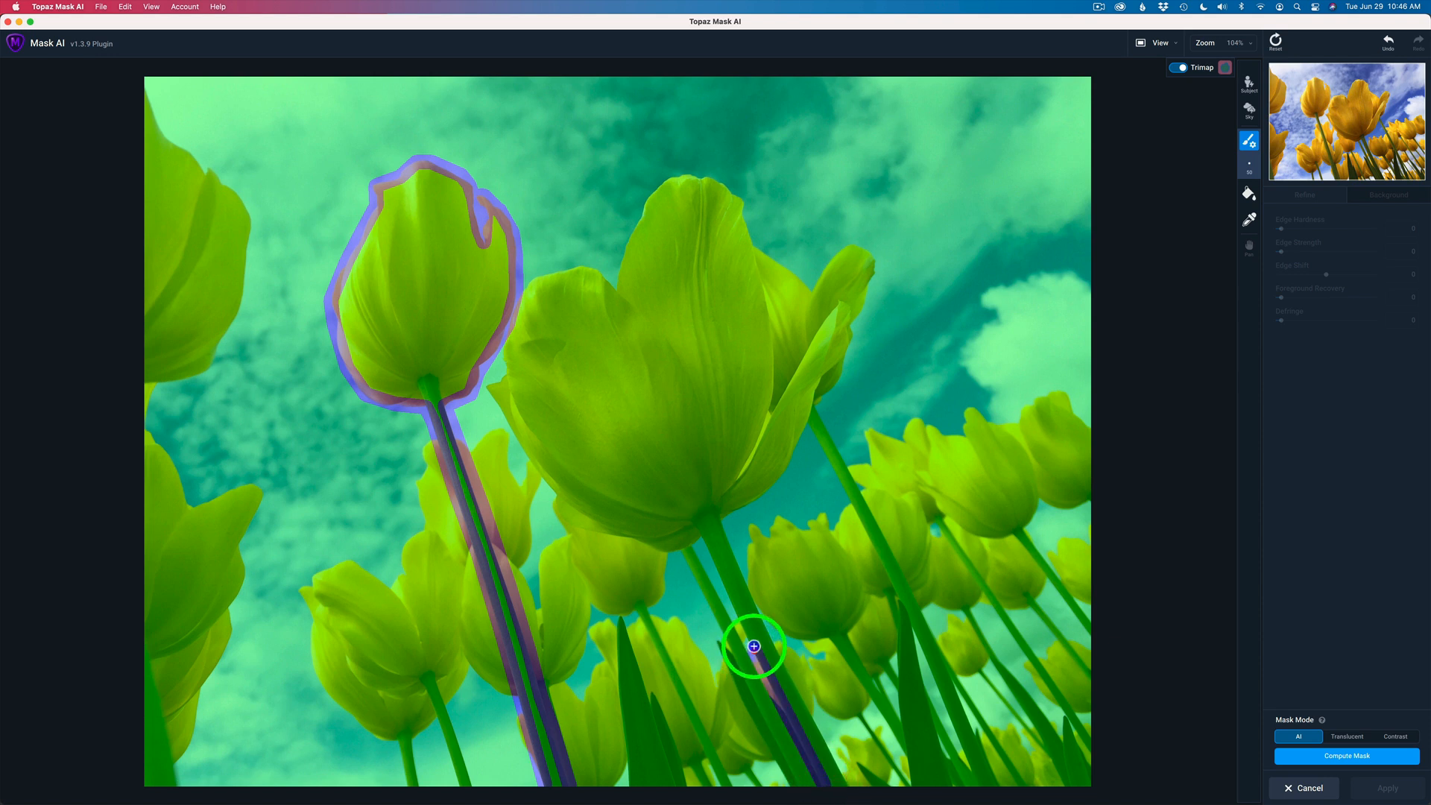
left_click(703, 541, "shift")
left_click(674, 554, "shift")
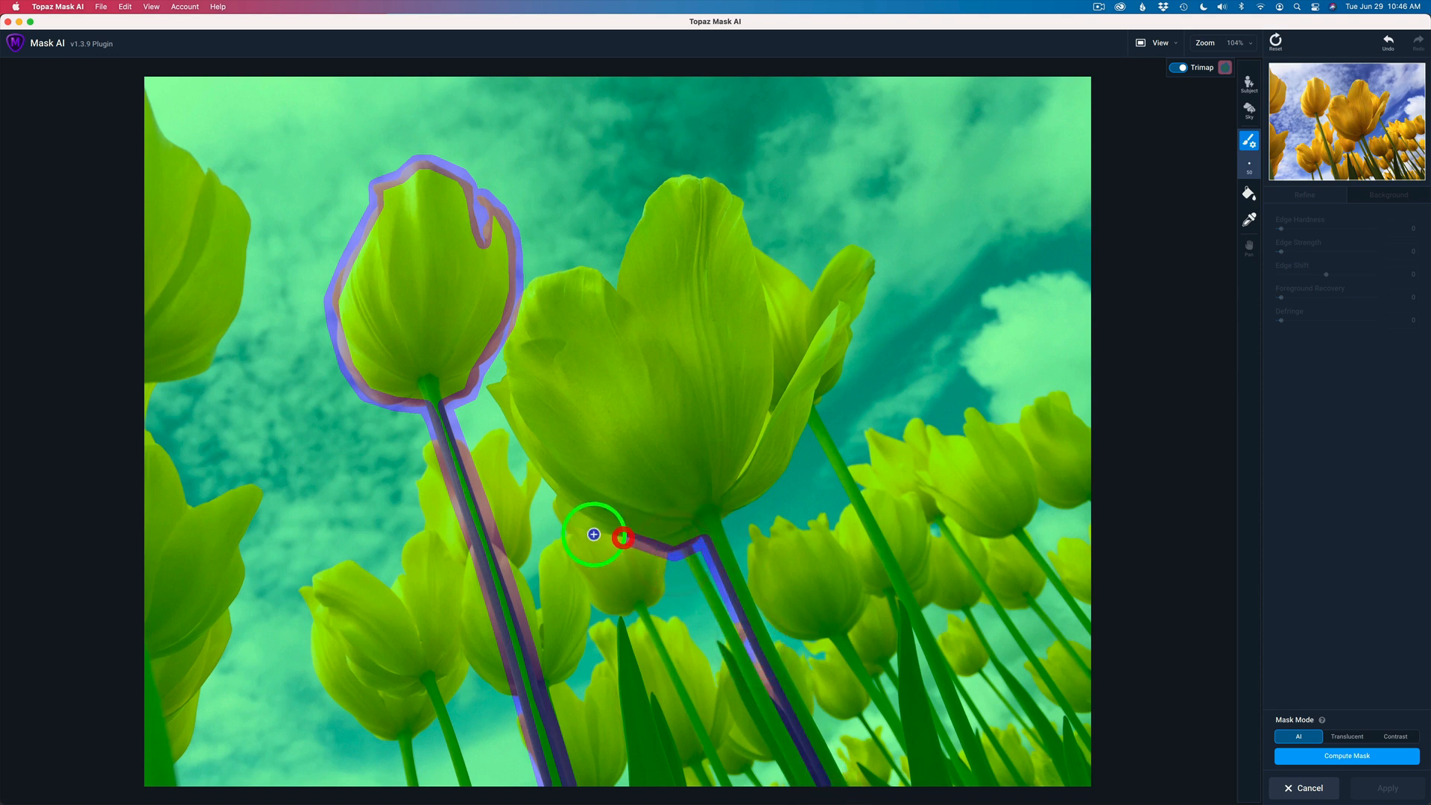
left_click(559, 513, "shift")
mouse_move(561, 500)
left_mouse_down()
mouse_move(518, 440)
mouse_move(498, 396)
left_mouse_up()
left_click(504, 379, "shift")
left_click(506, 345, "shift")
left_click(529, 283, "shift")
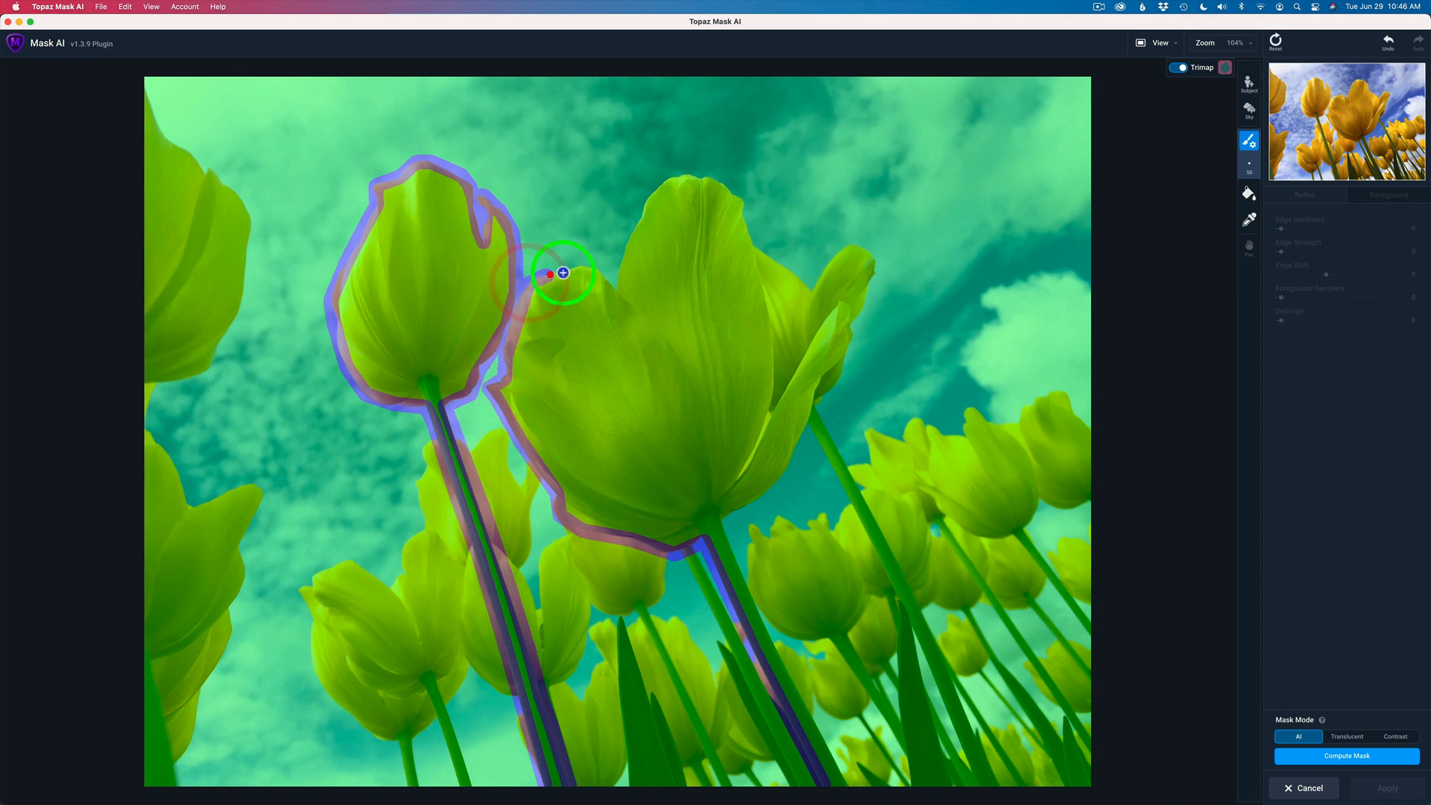
Continue the blue outline over the large tulip's upper petals and down the tall central petal to the right petal's inner notch.
left_click_drag(549, 270, 599, 272)
left_click(602, 275, "shift")
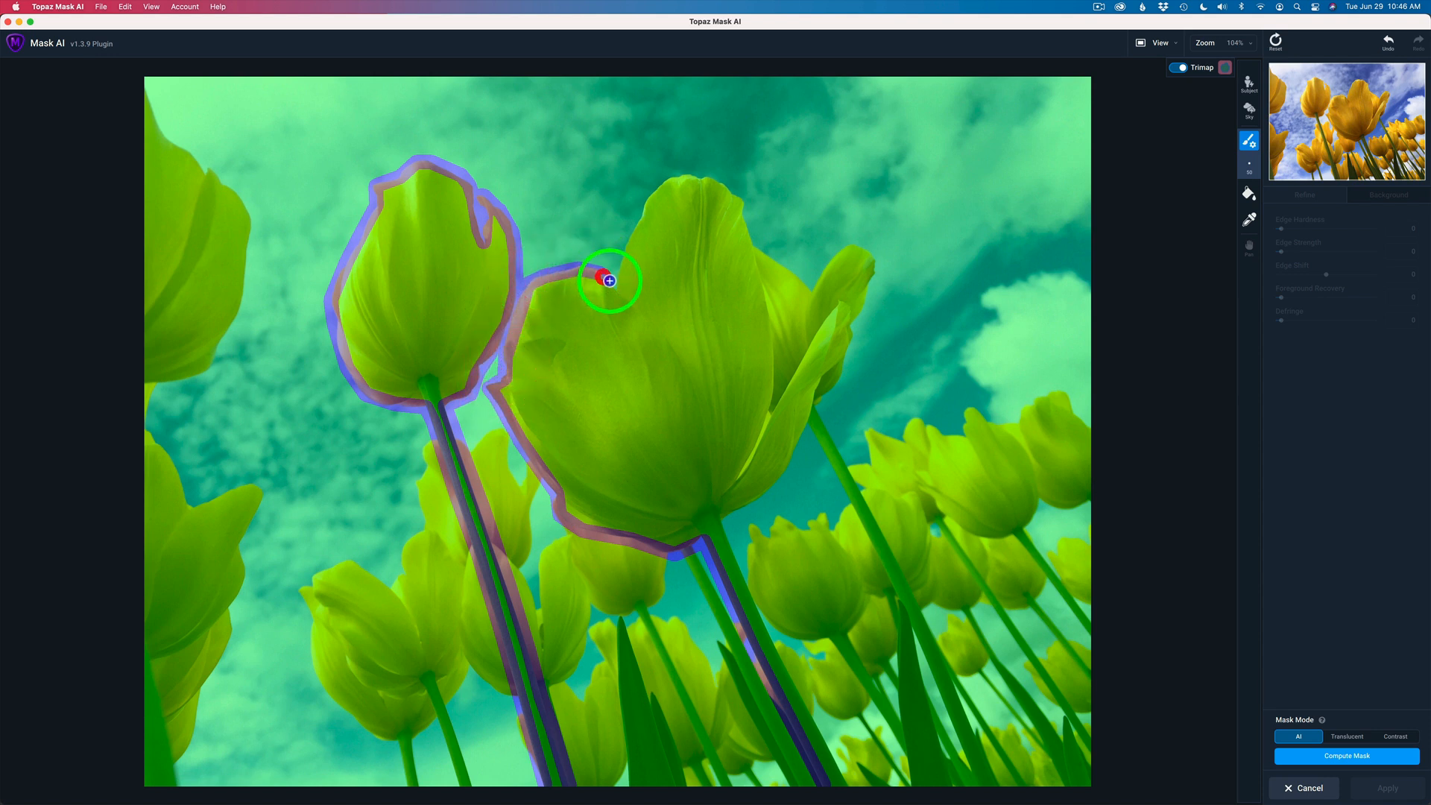
left_click(615, 284, "shift")
left_click(643, 216, "shift")
left_click(674, 177, "shift")
left_click(702, 173, "shift")
left_click_drag(717, 180, 743, 217)
left_click(754, 262, "shift")
left_click(767, 314, "shift")
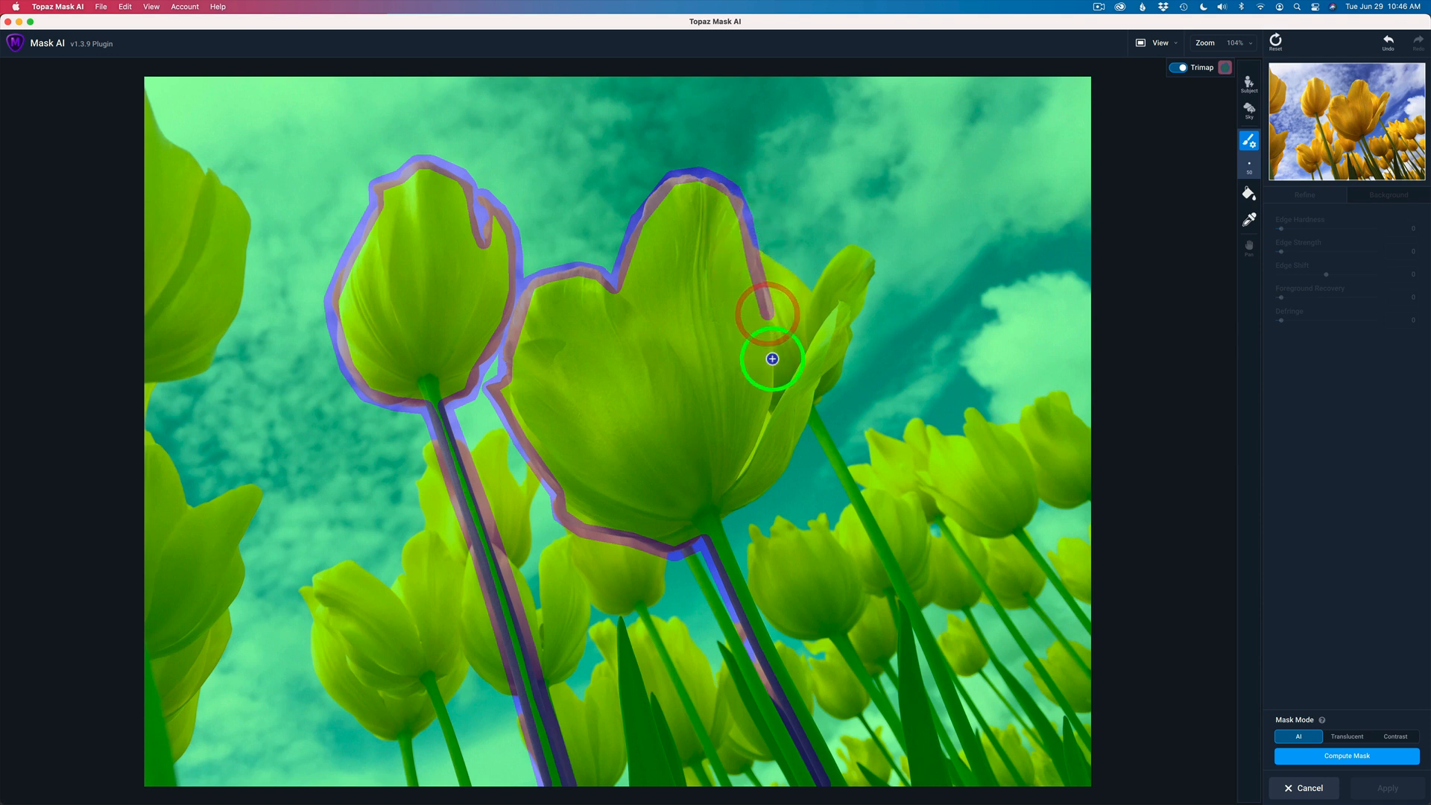
left_click(768, 408, "shift")
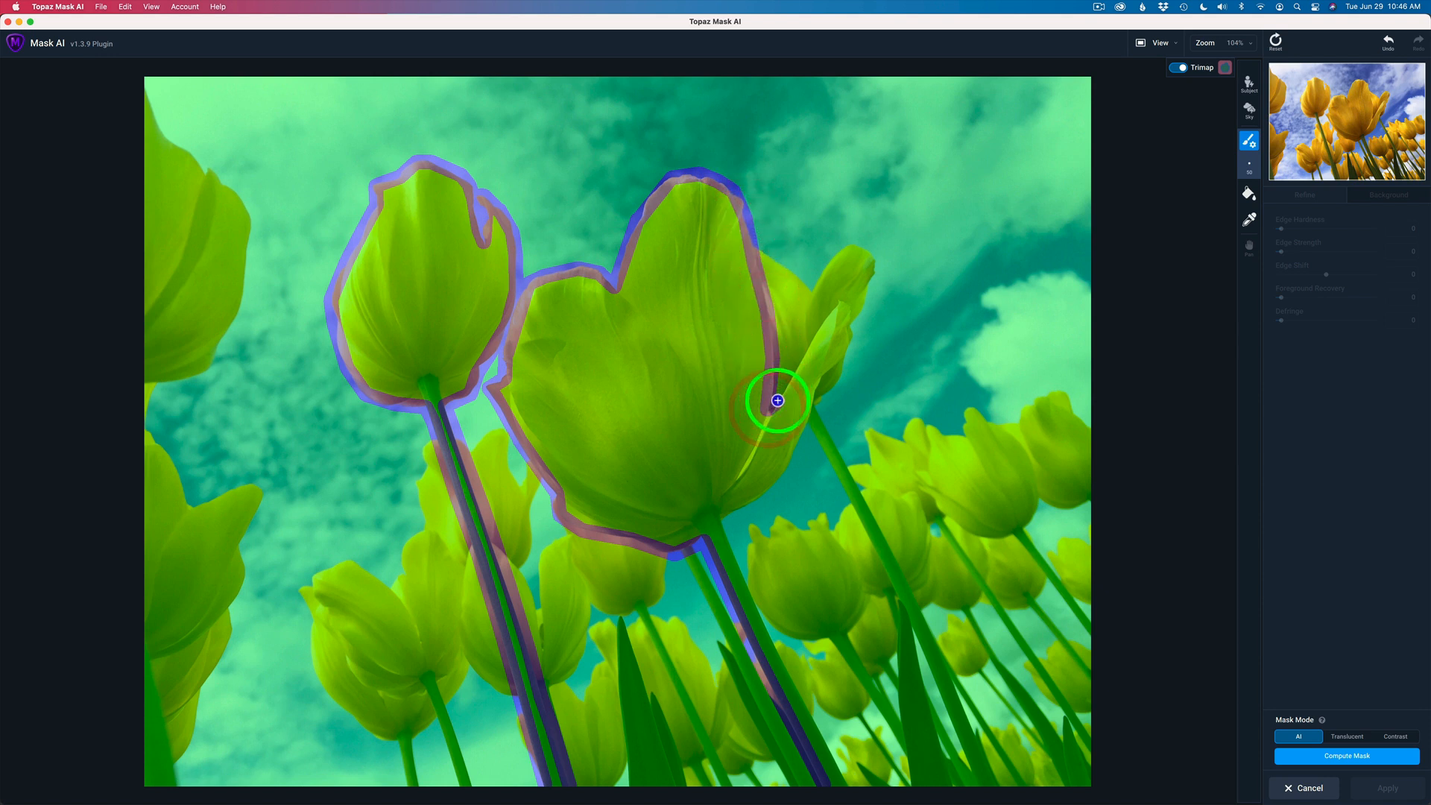
Outline the large tulip's narrow right petal and bring the blue edge down the bloom's lower right side to the stem.
left_click(823, 324, "shift")
left_click(847, 305, "shift")
left_click(848, 338, "shift")
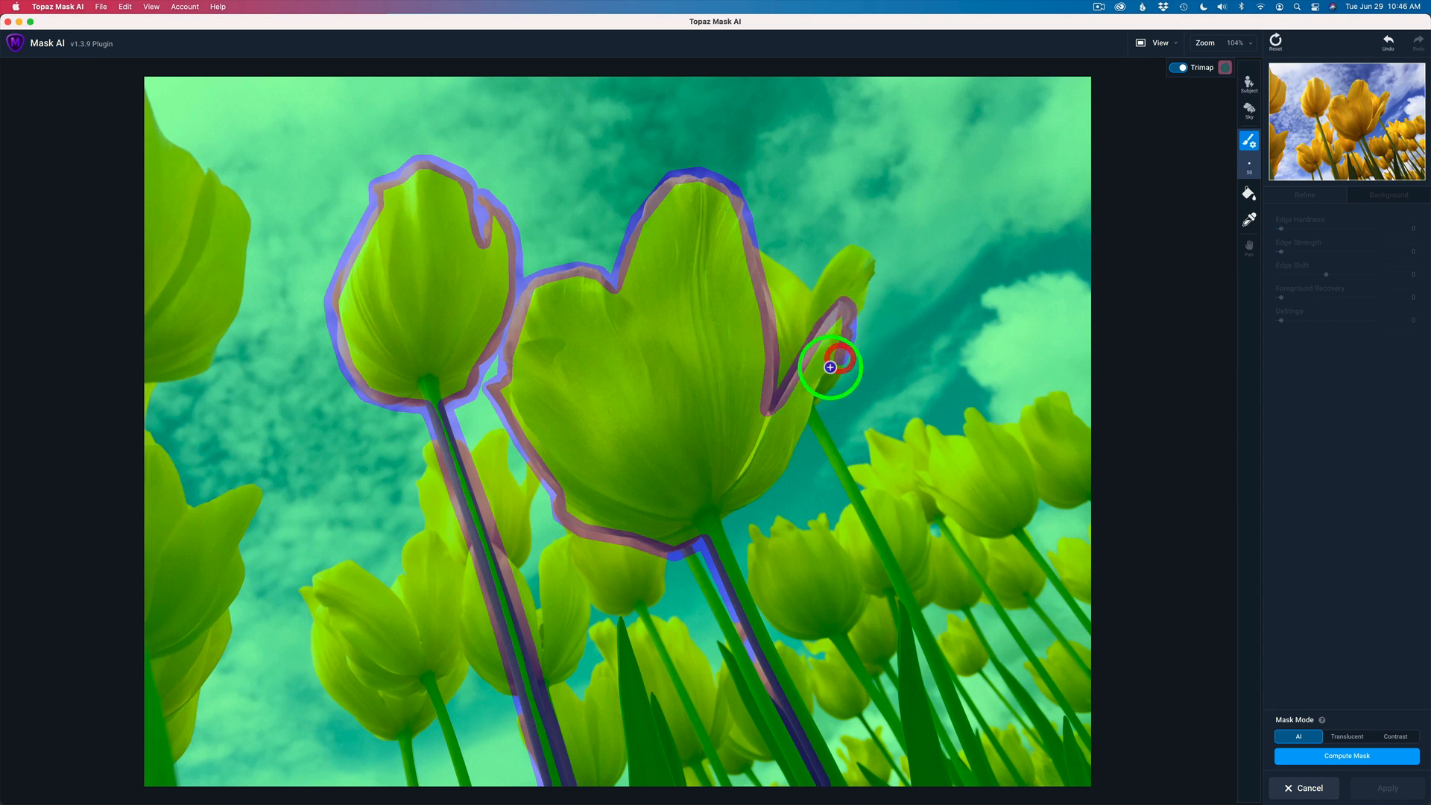
left_click(829, 370, "shift")
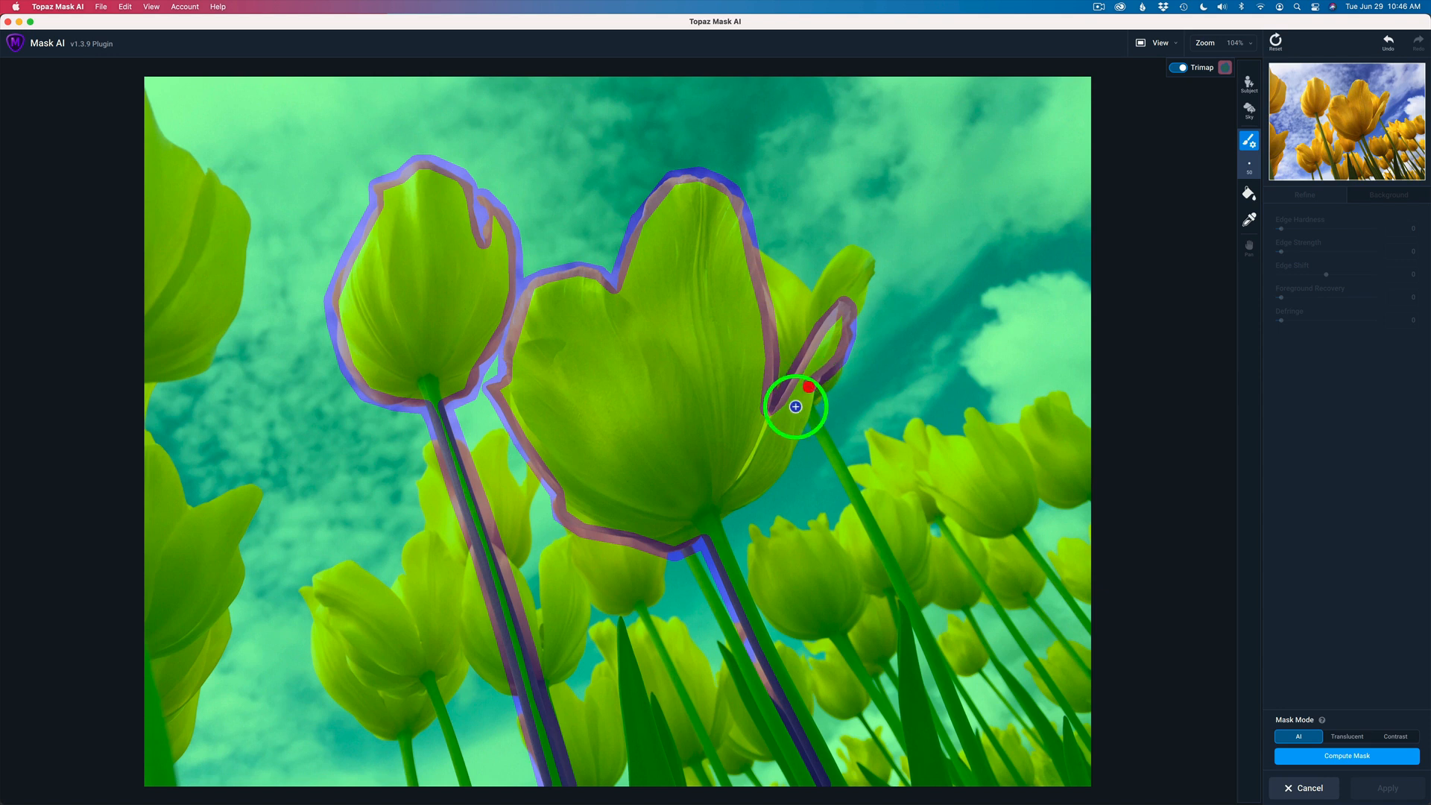
left_click(794, 438, "shift")
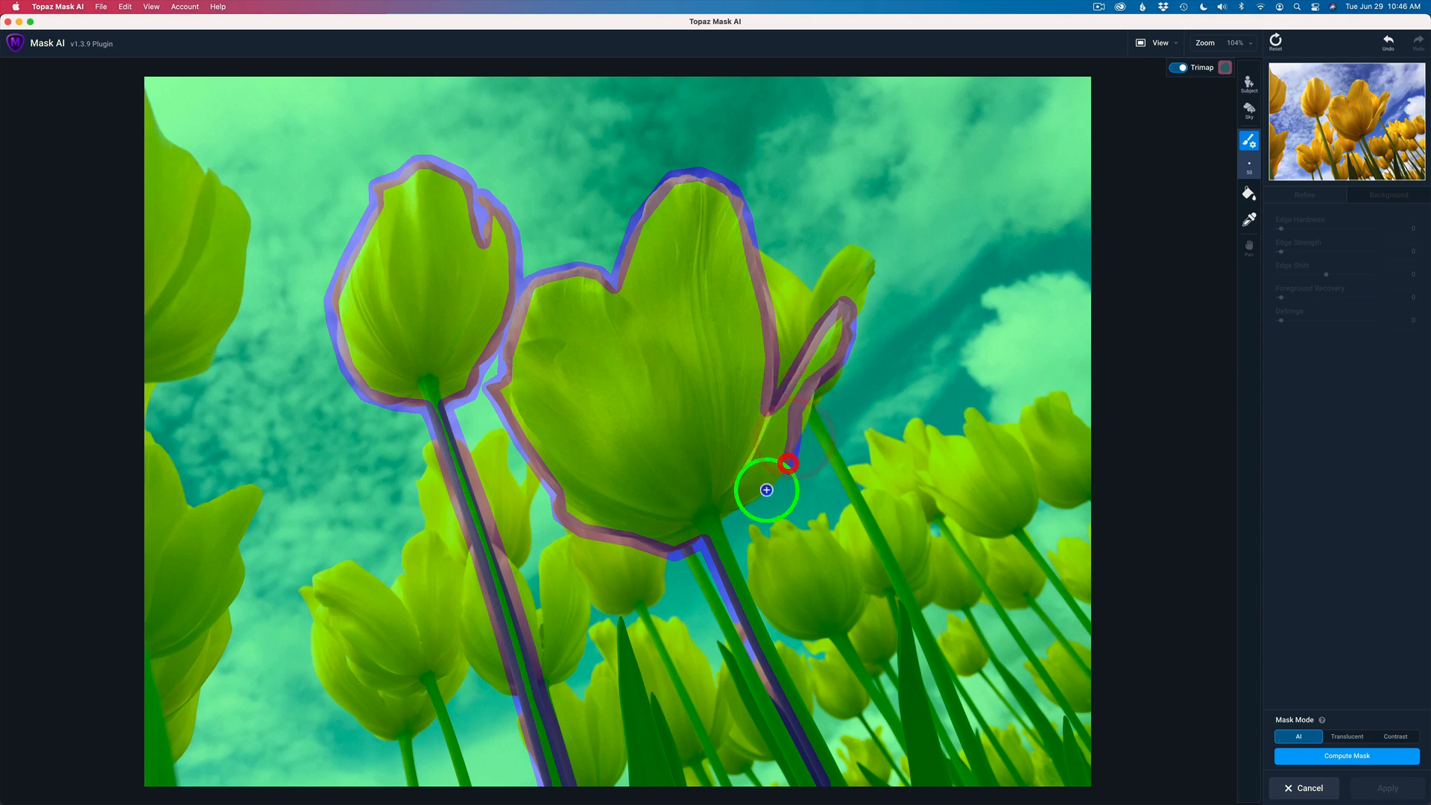
left_click(740, 506, "shift")
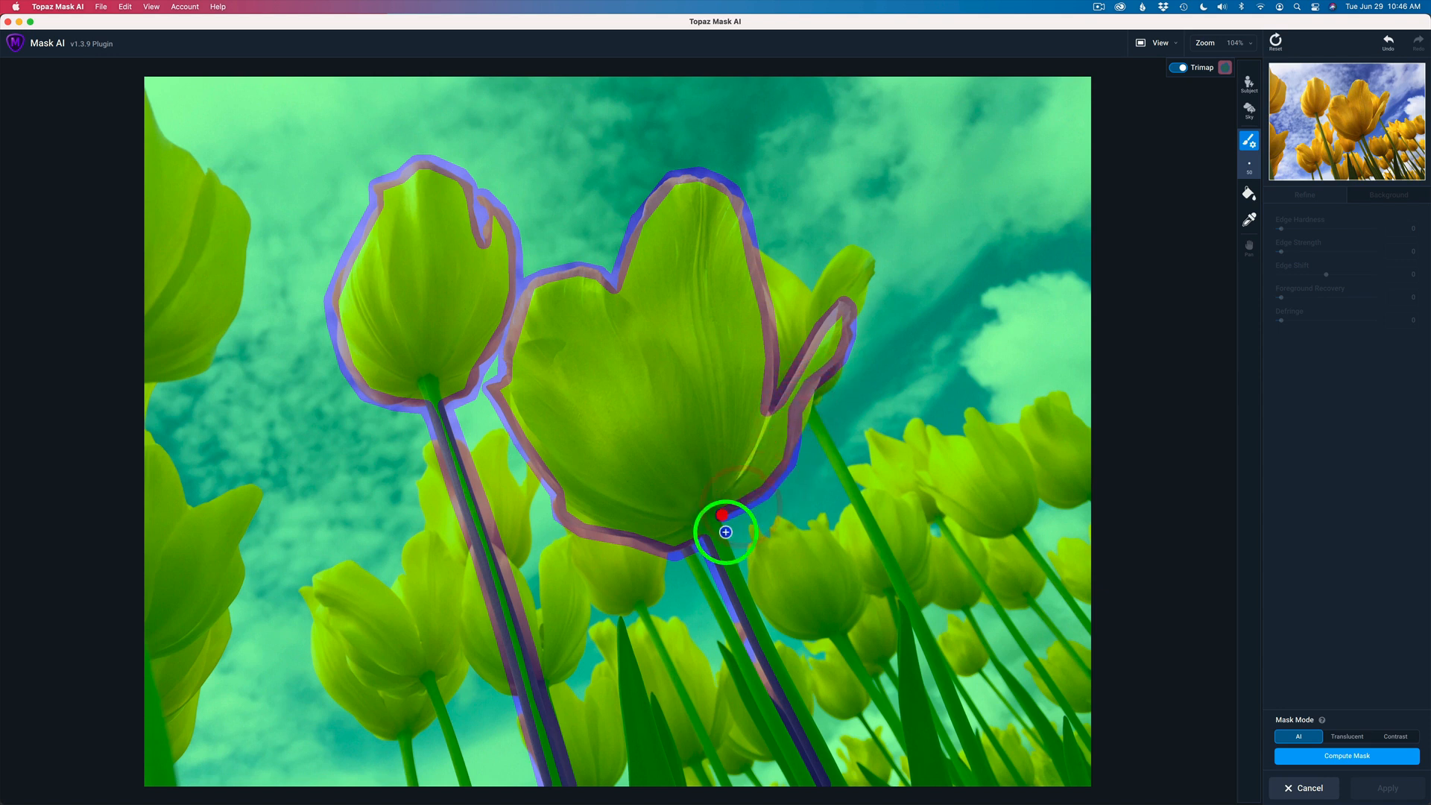
Trace the right edge of the large tulip's stem down to the image's bottom edge.
left_click(754, 599, "shift")
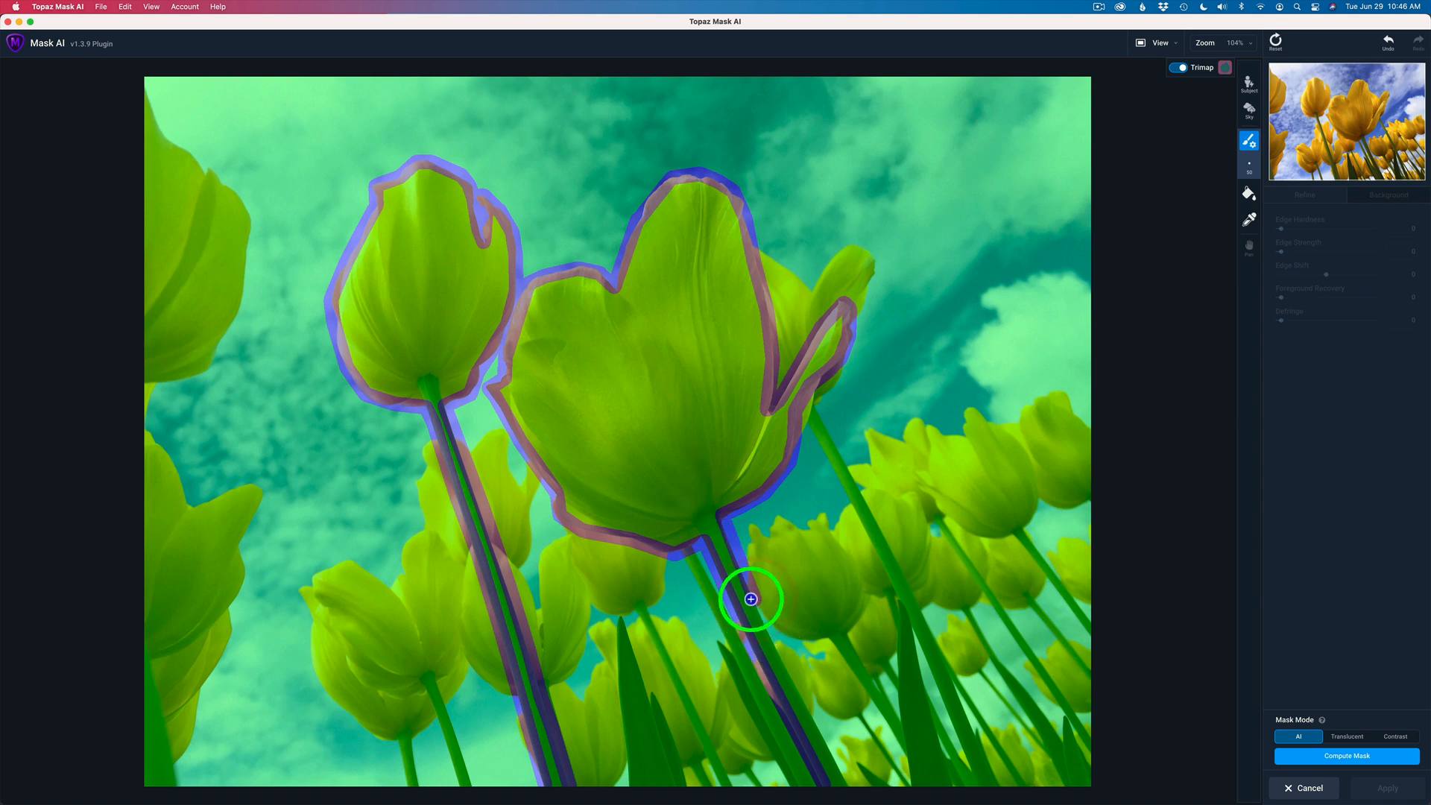
left_click(768, 629, "shift")
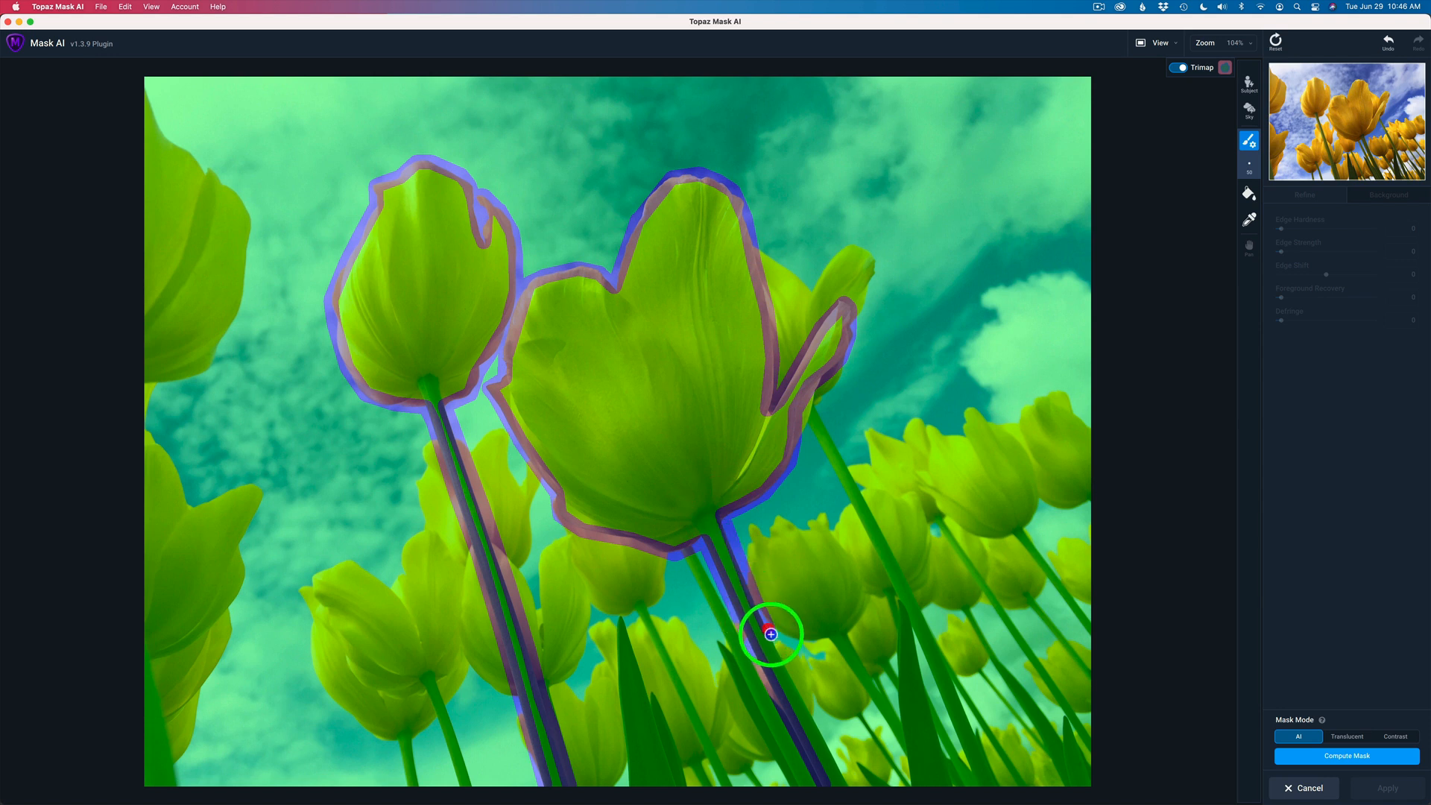
left_click(791, 682, "shift")
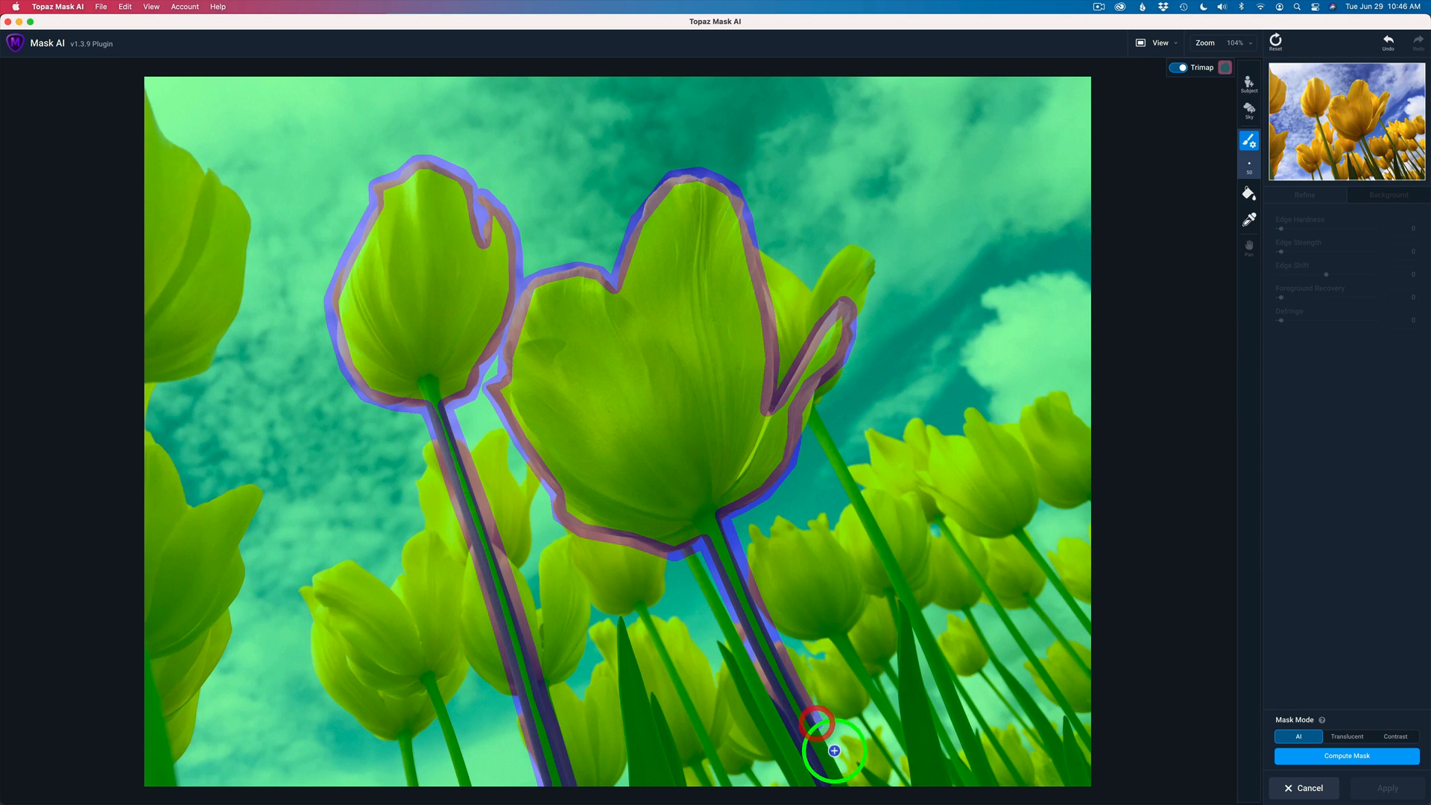
left_click(839, 777, "shift")
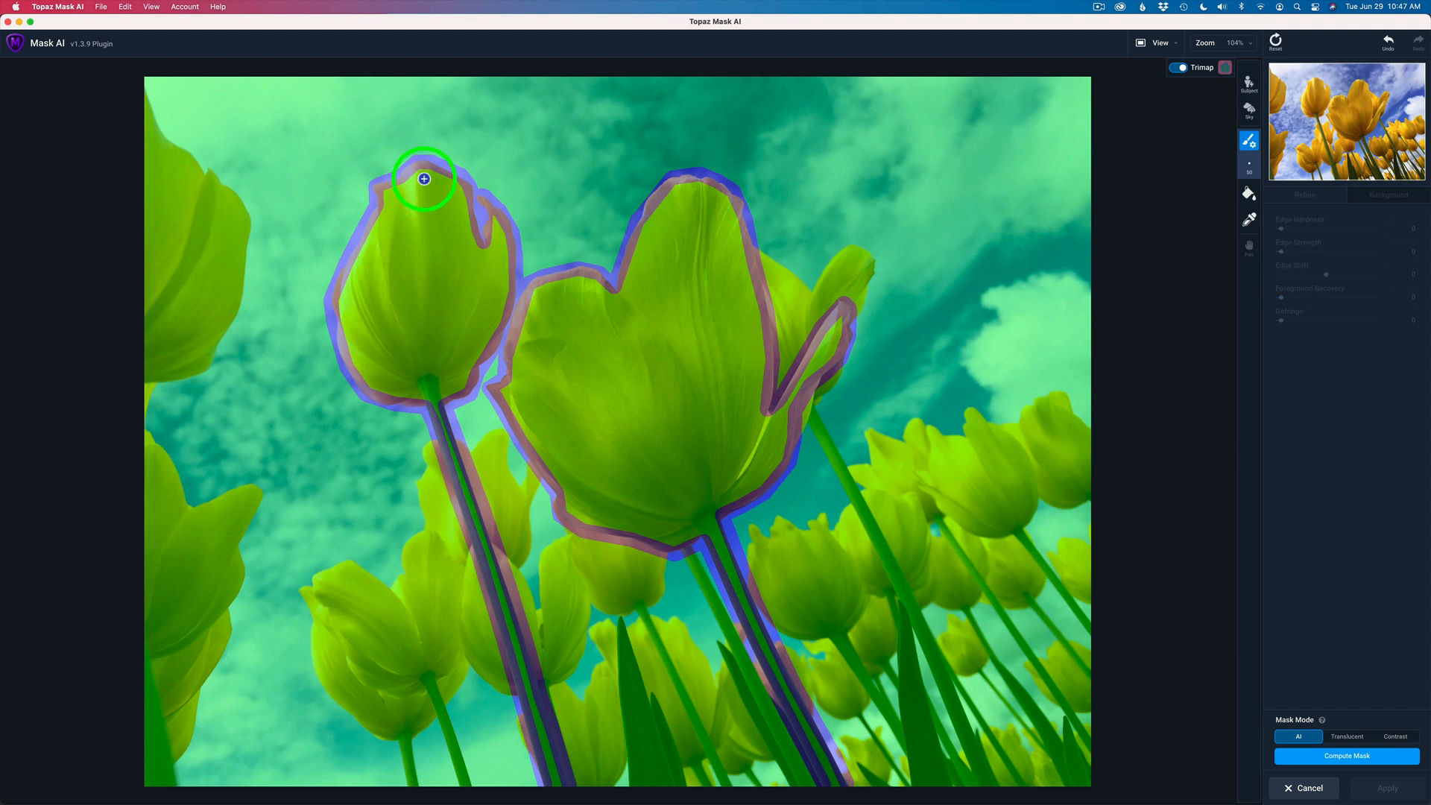
Fill the area around the two outlined tulips and the enclosed area between their stems with the red removal fill.
left_click(1249, 193)
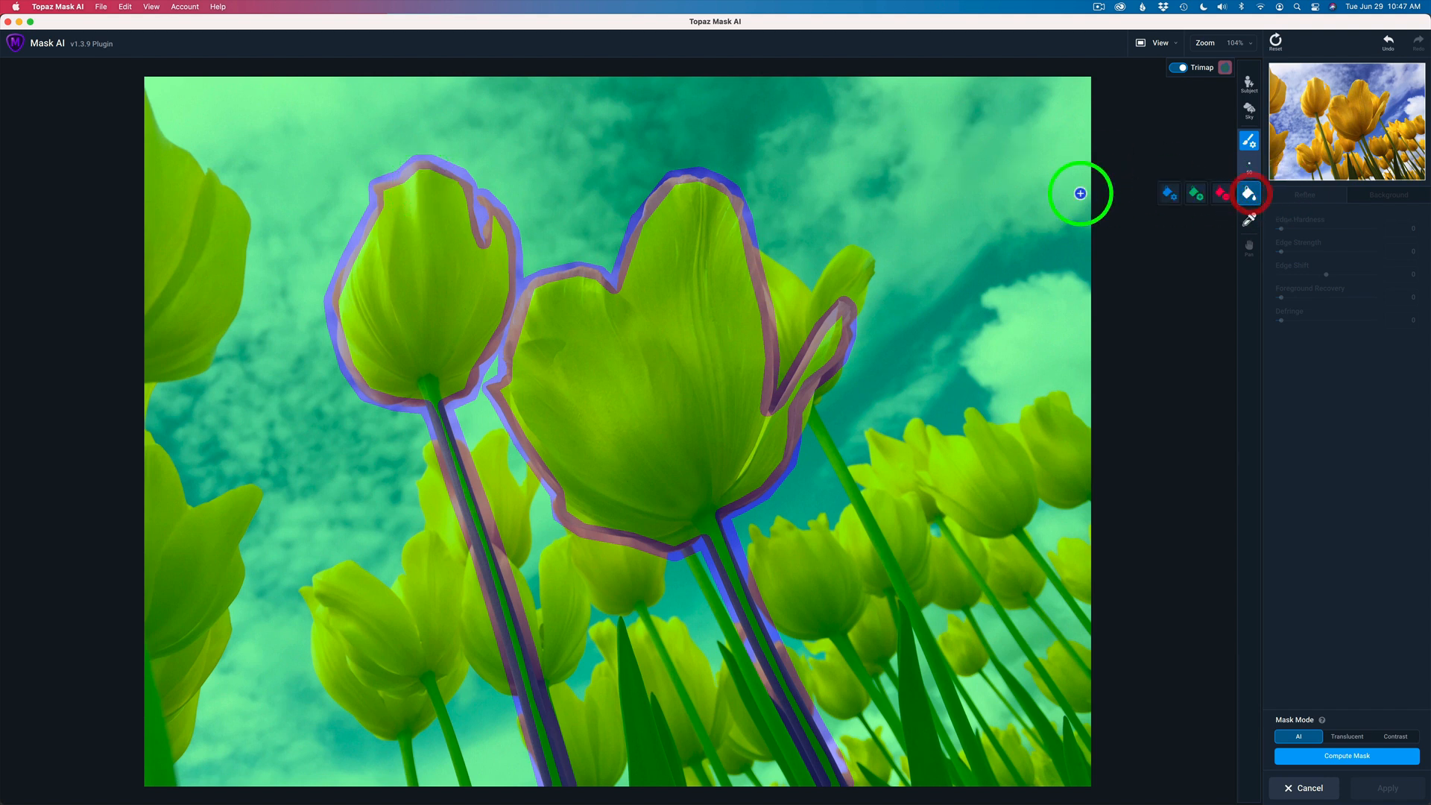
left_click(1217, 193)
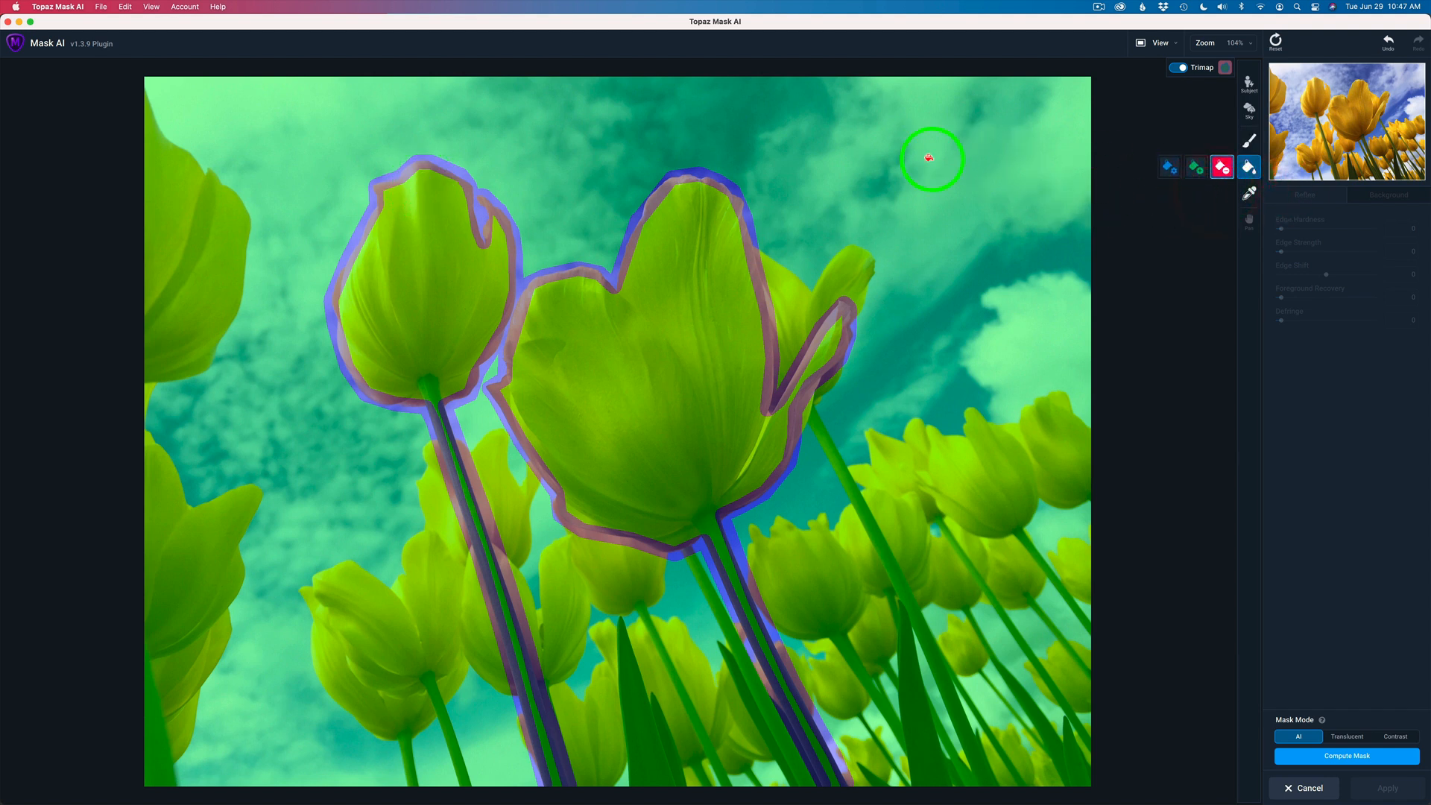
left_click(923, 154)
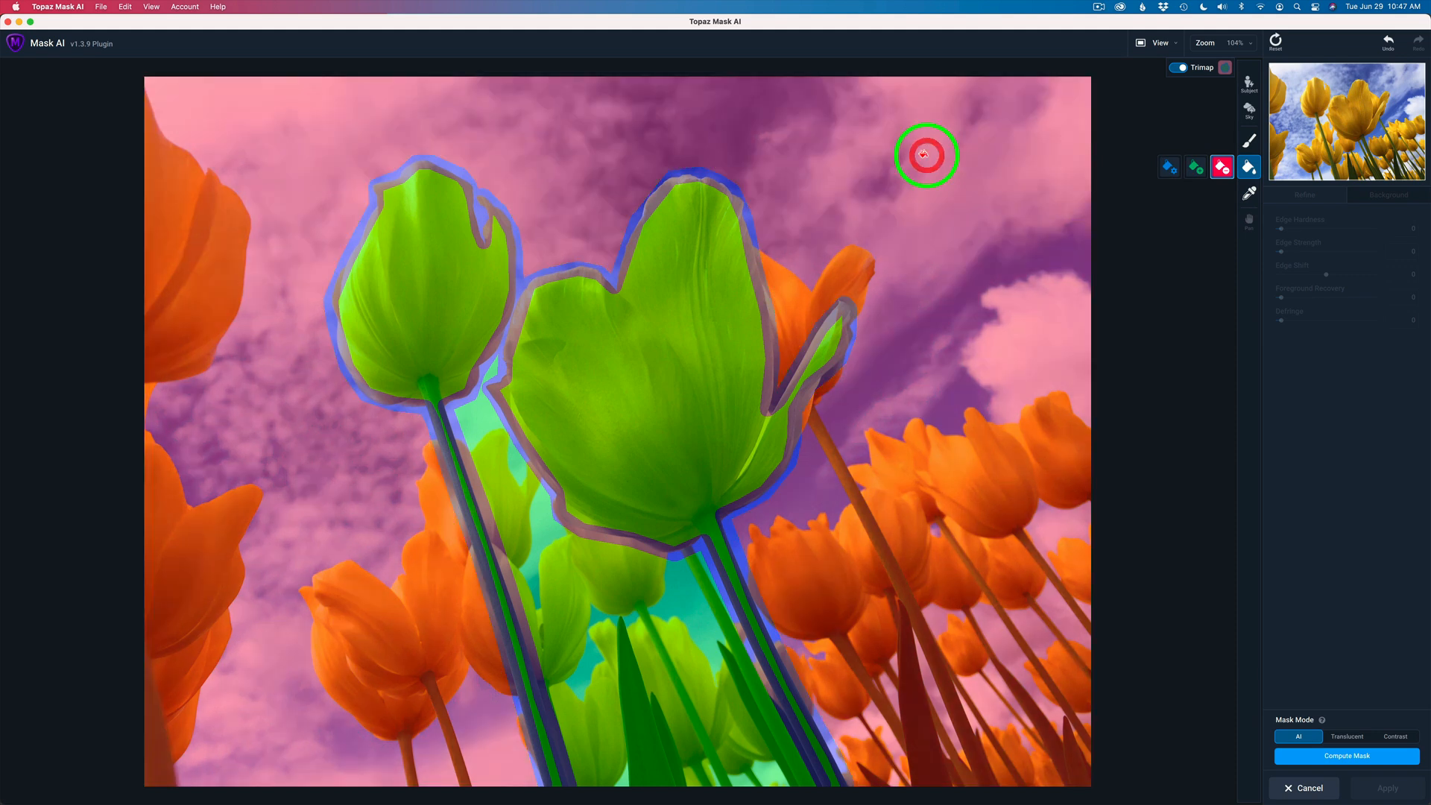
left_click(622, 636)
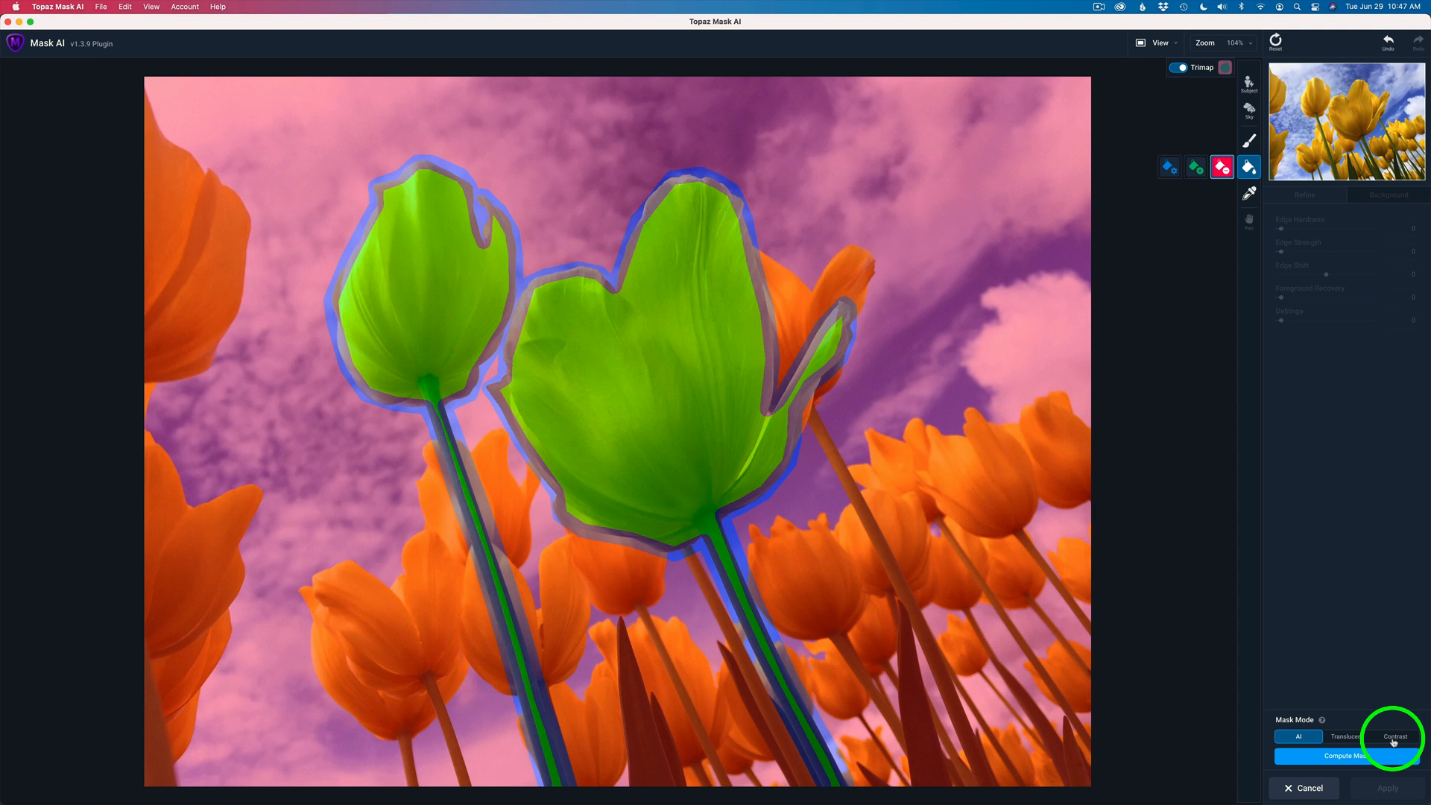
Compute the mask in AI mode and turn off the trimap overlay on the source image.
left_click(1354, 755)
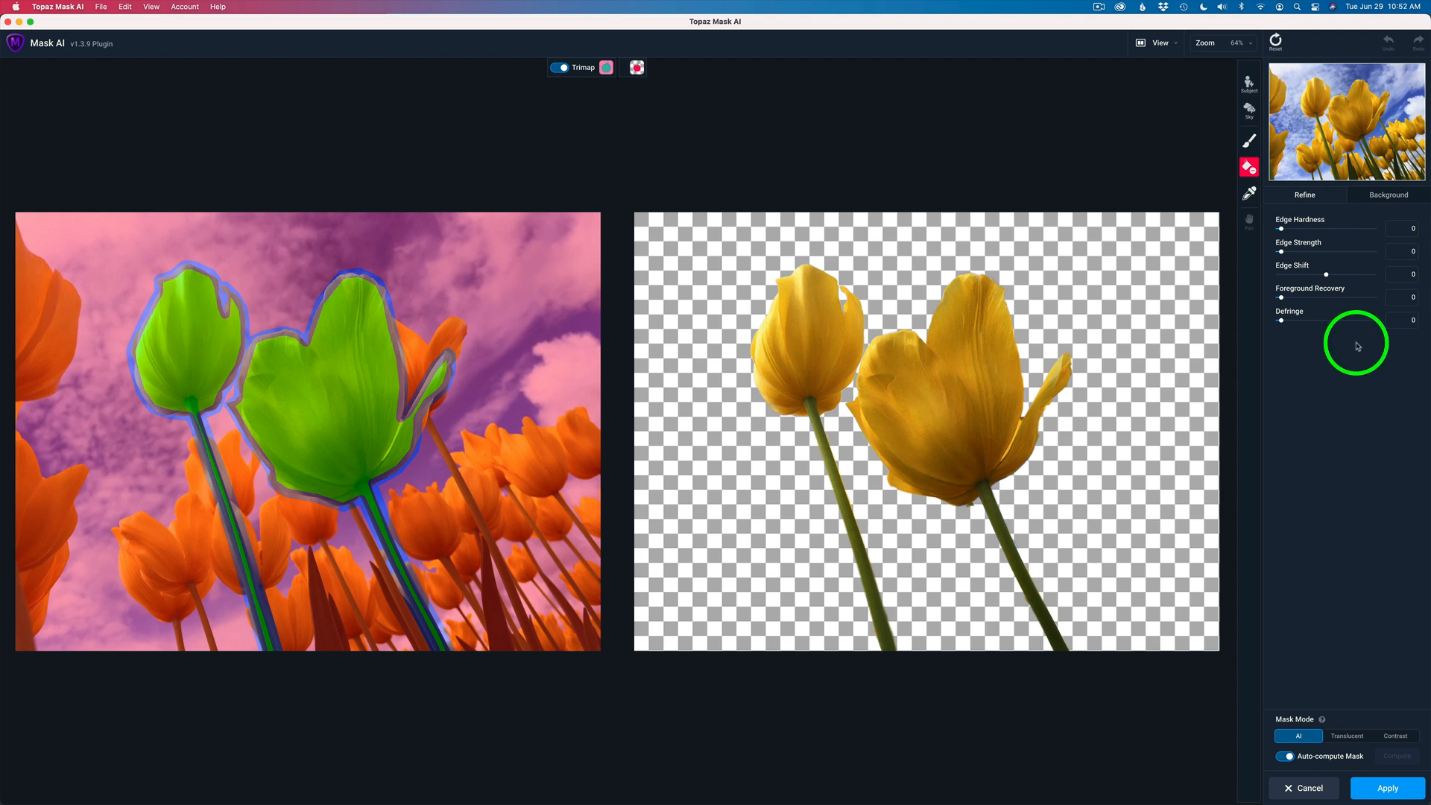
left_click(1177, 46)
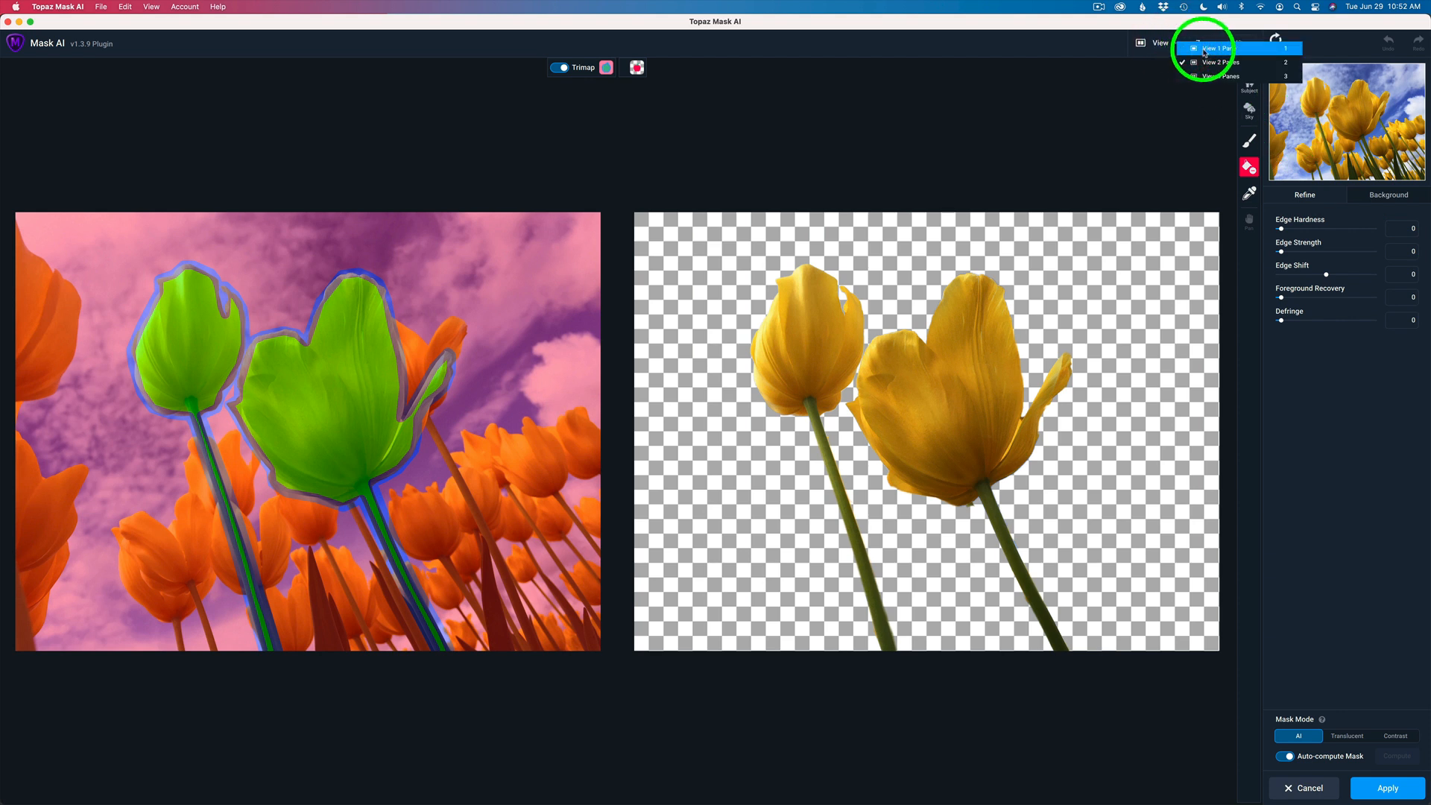
left_click(1147, 96)
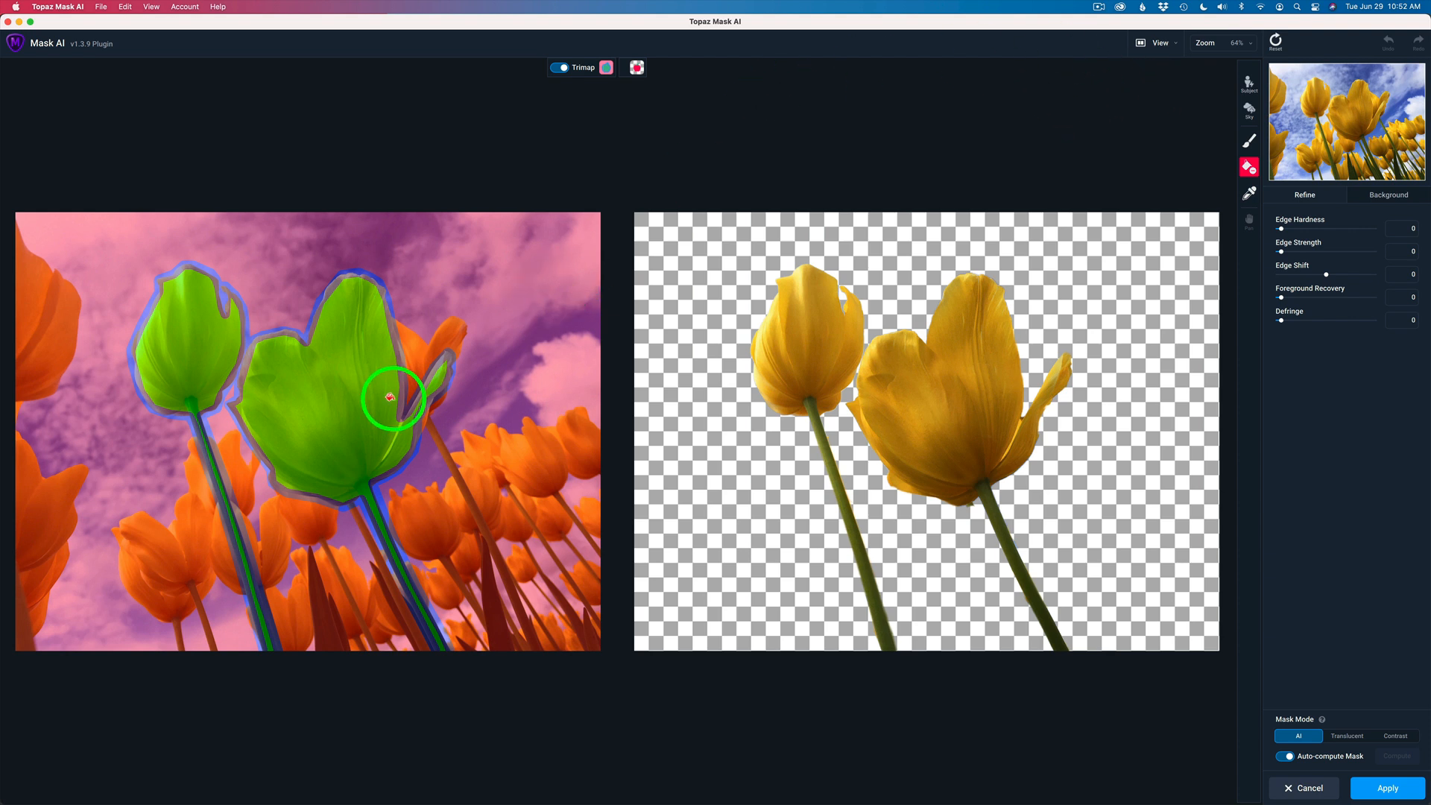
left_click(564, 70)
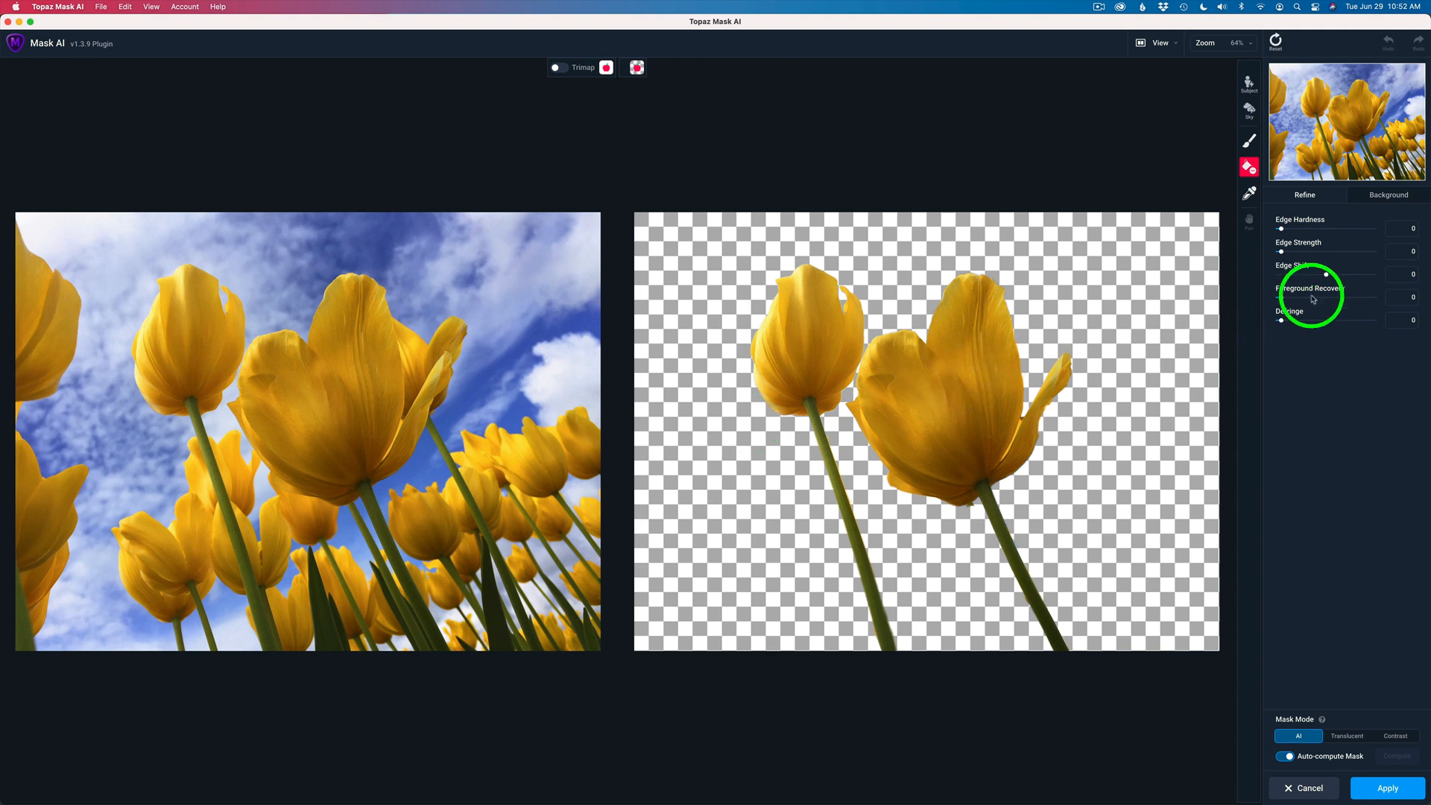
Apply the Blur background replacement and reduce its strength to 1.
left_click(1389, 195)
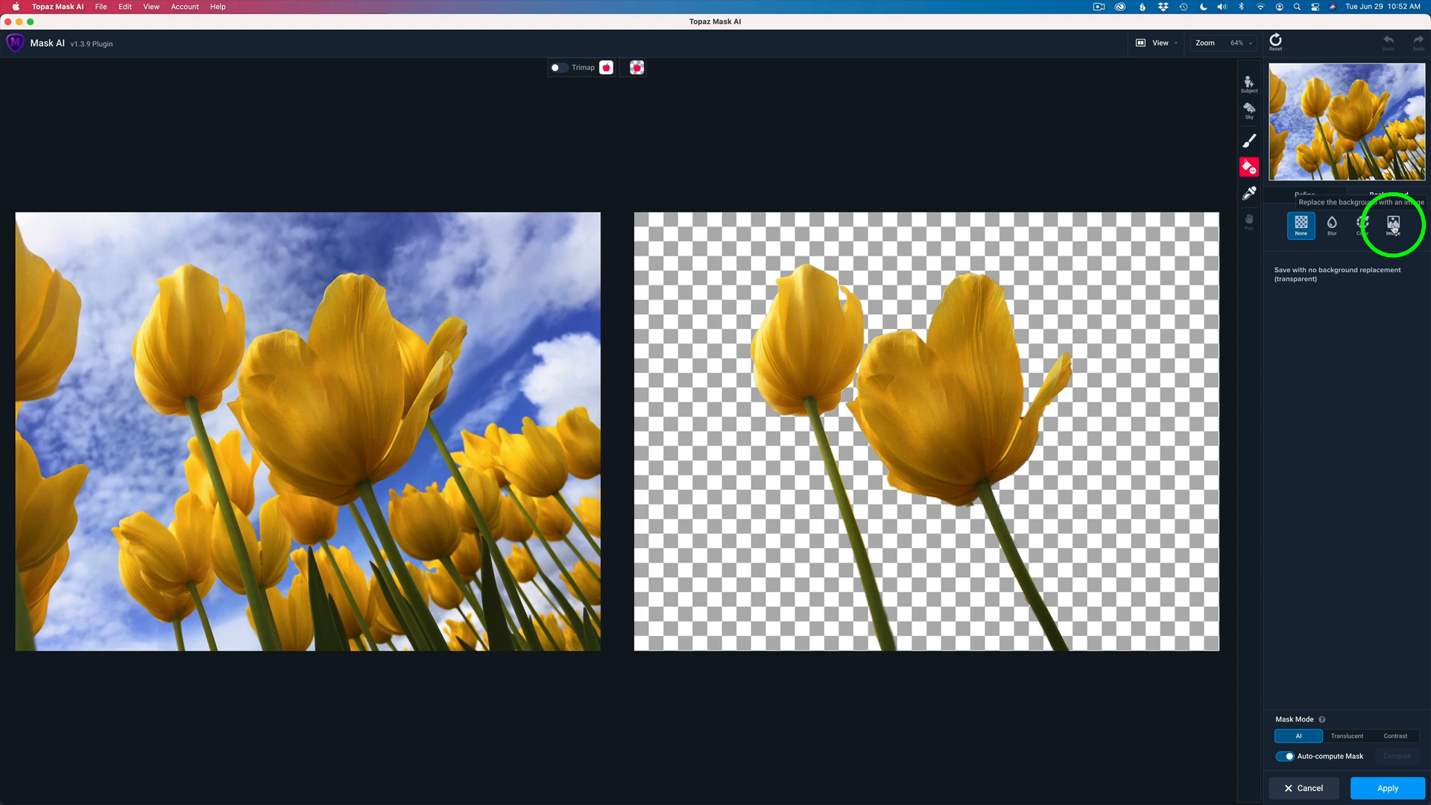
left_click(1332, 223)
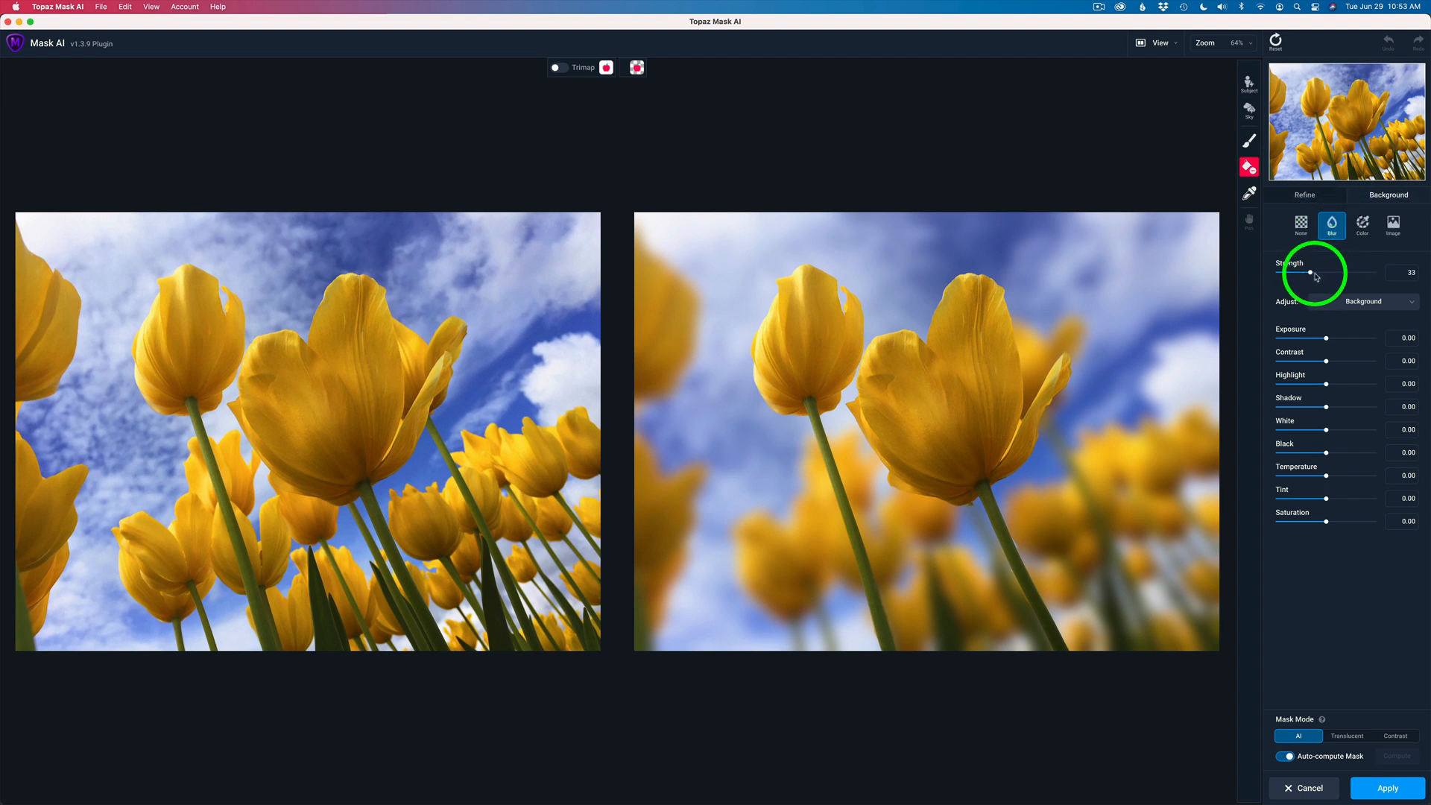
left_click_drag(1312, 274, 1271, 275)
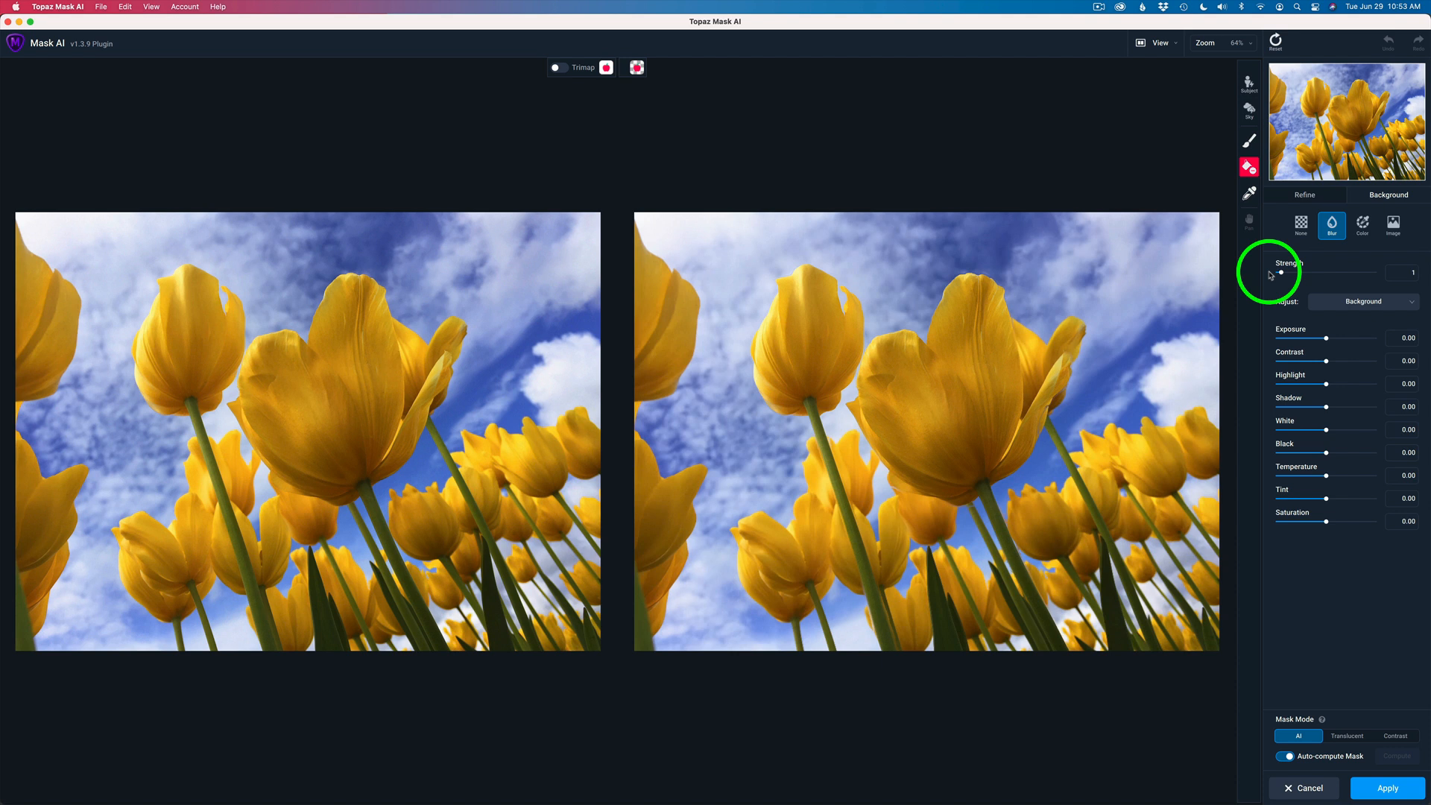
Set the background blur strength to 18.
left_click_drag(1271, 275, 1296, 277)
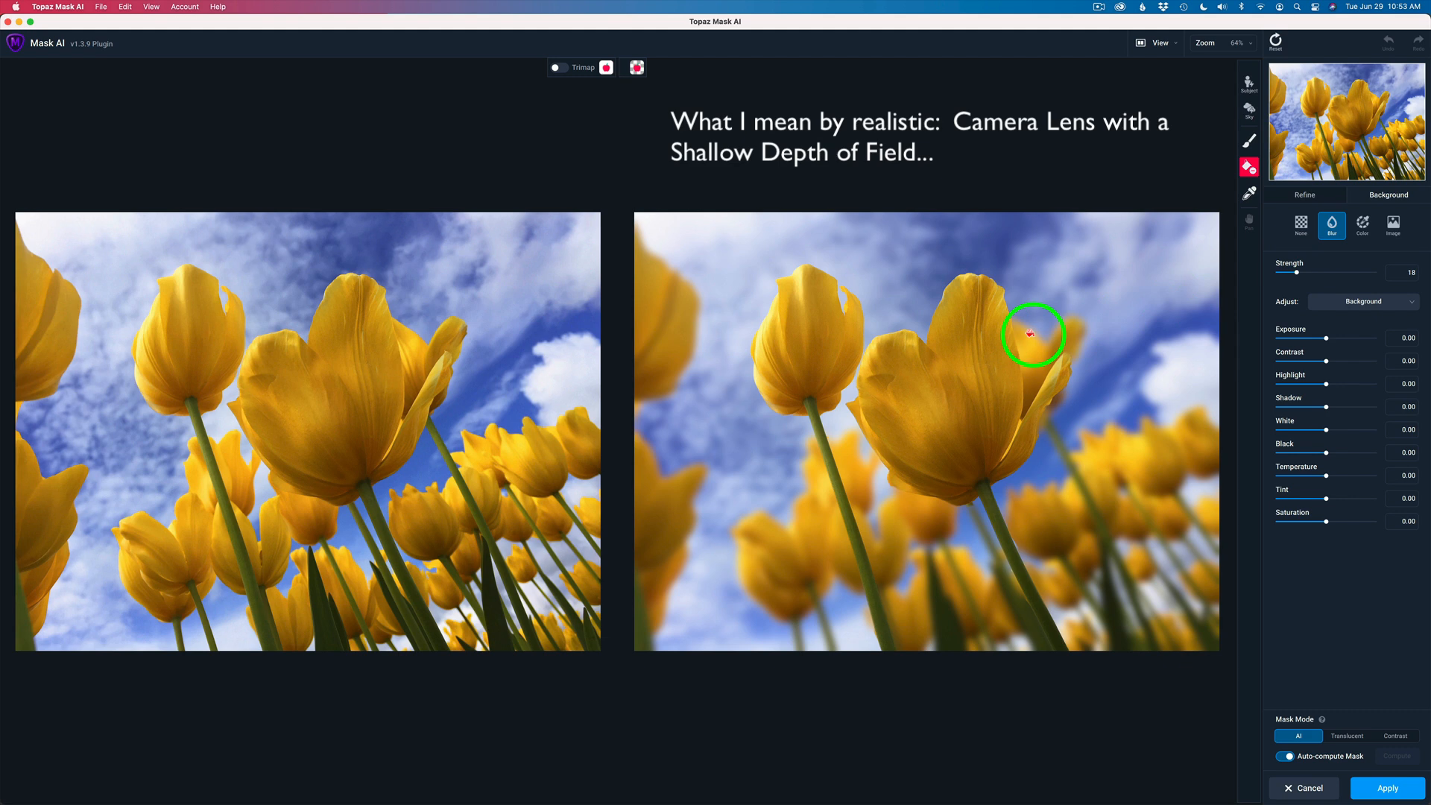
scroll(981, 336, "up", 3)
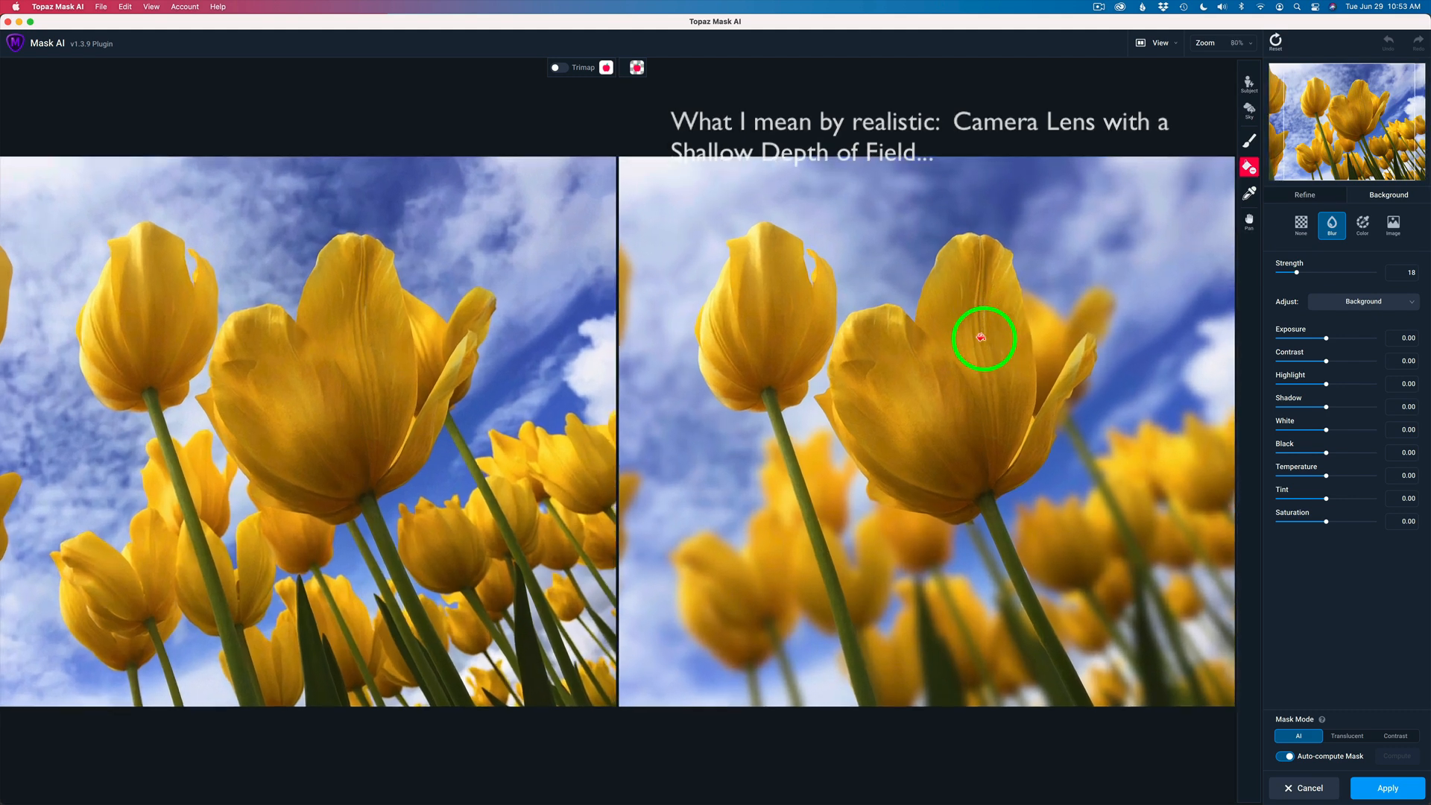
scroll(981, 337, "up", 3)
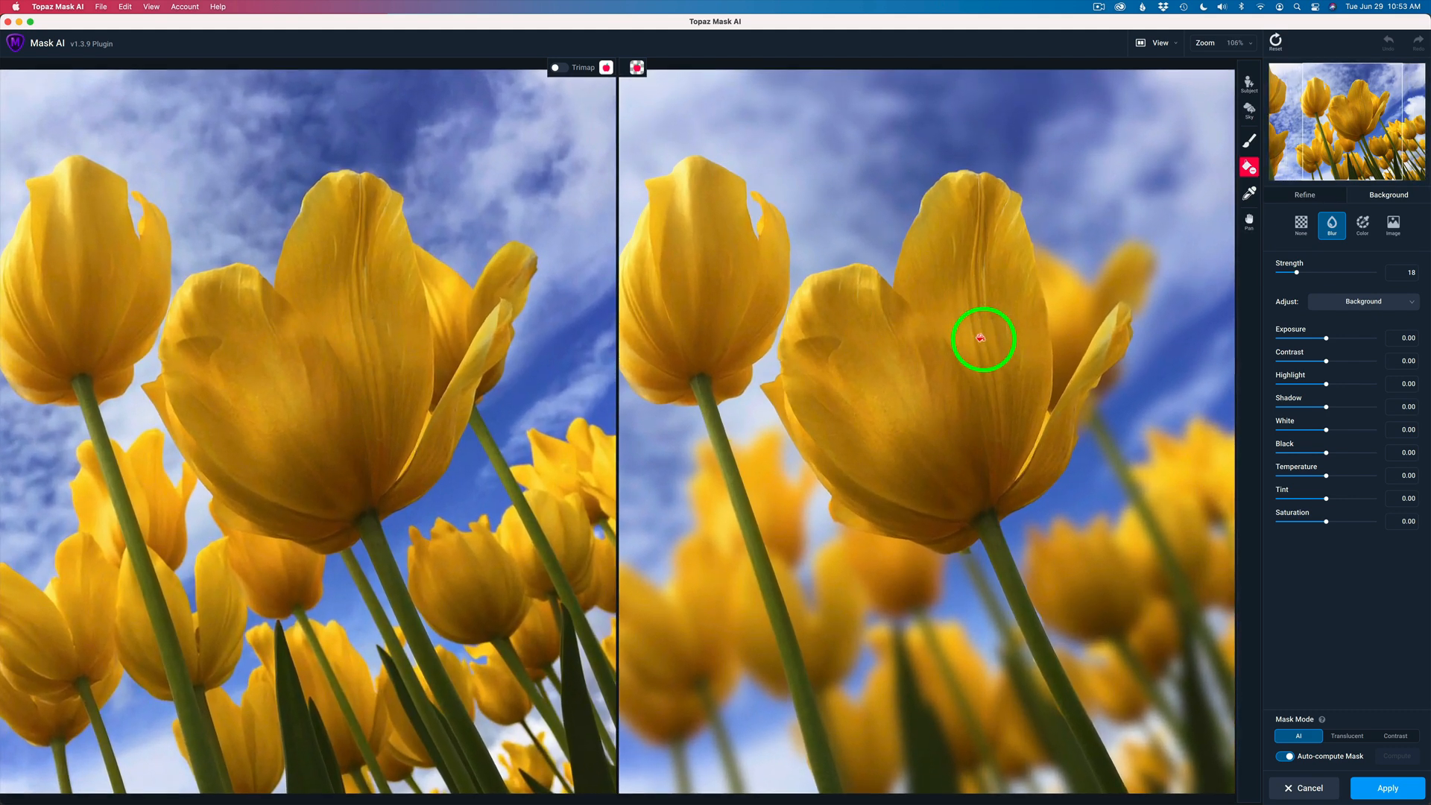
key("space")
key("space")
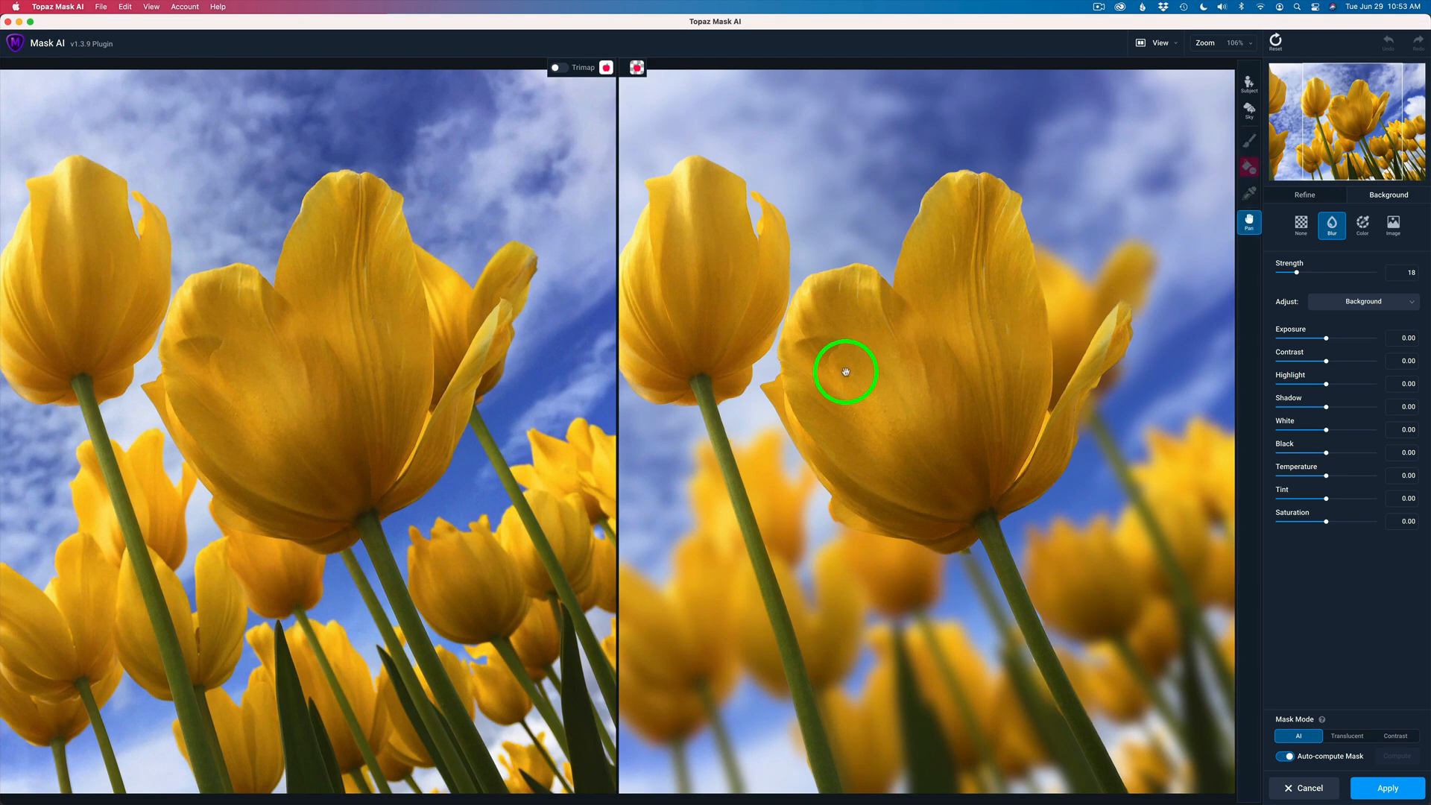
left_click_drag(844, 372, 906, 346)
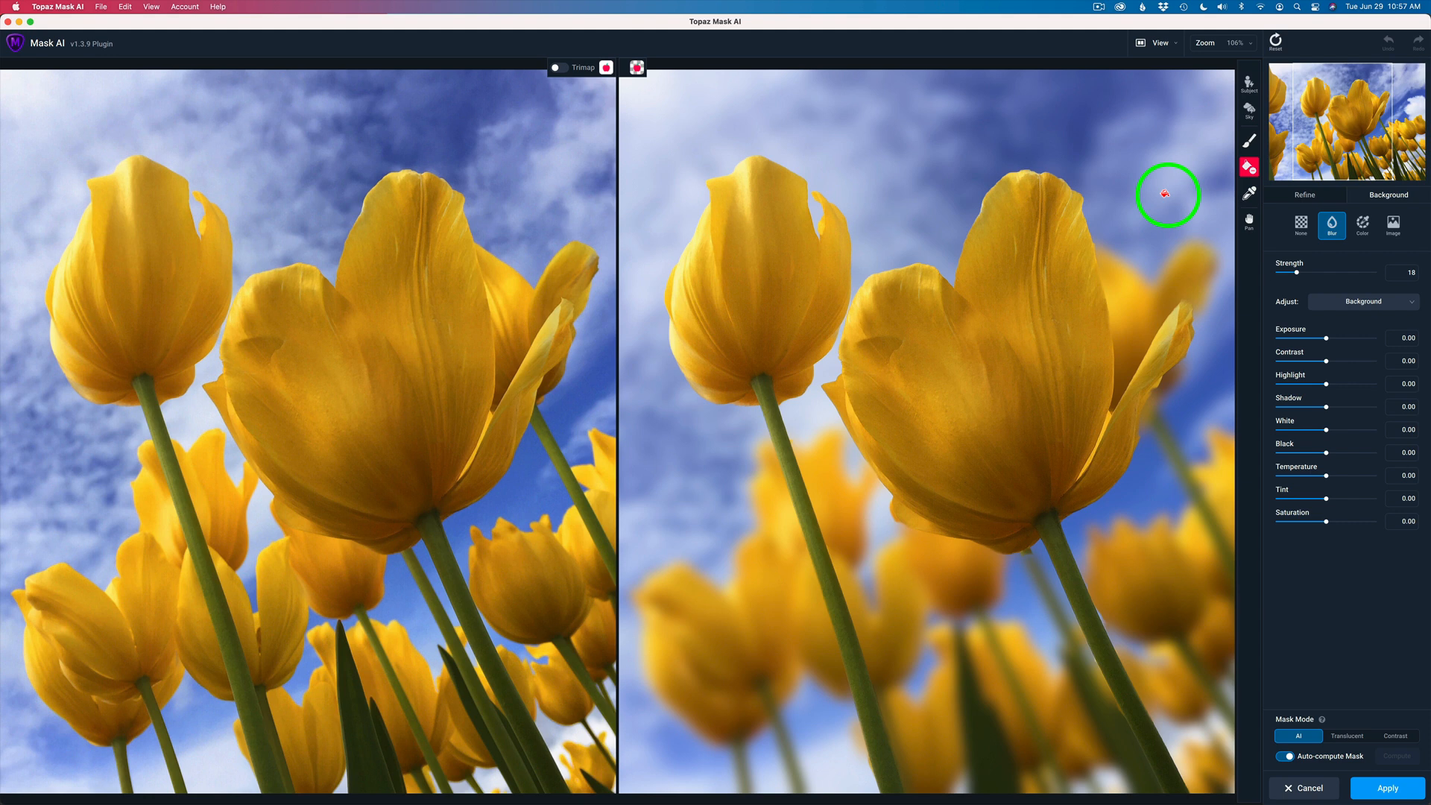
Look over the mask edge refinement settings and return to the background settings.
left_click(1309, 195)
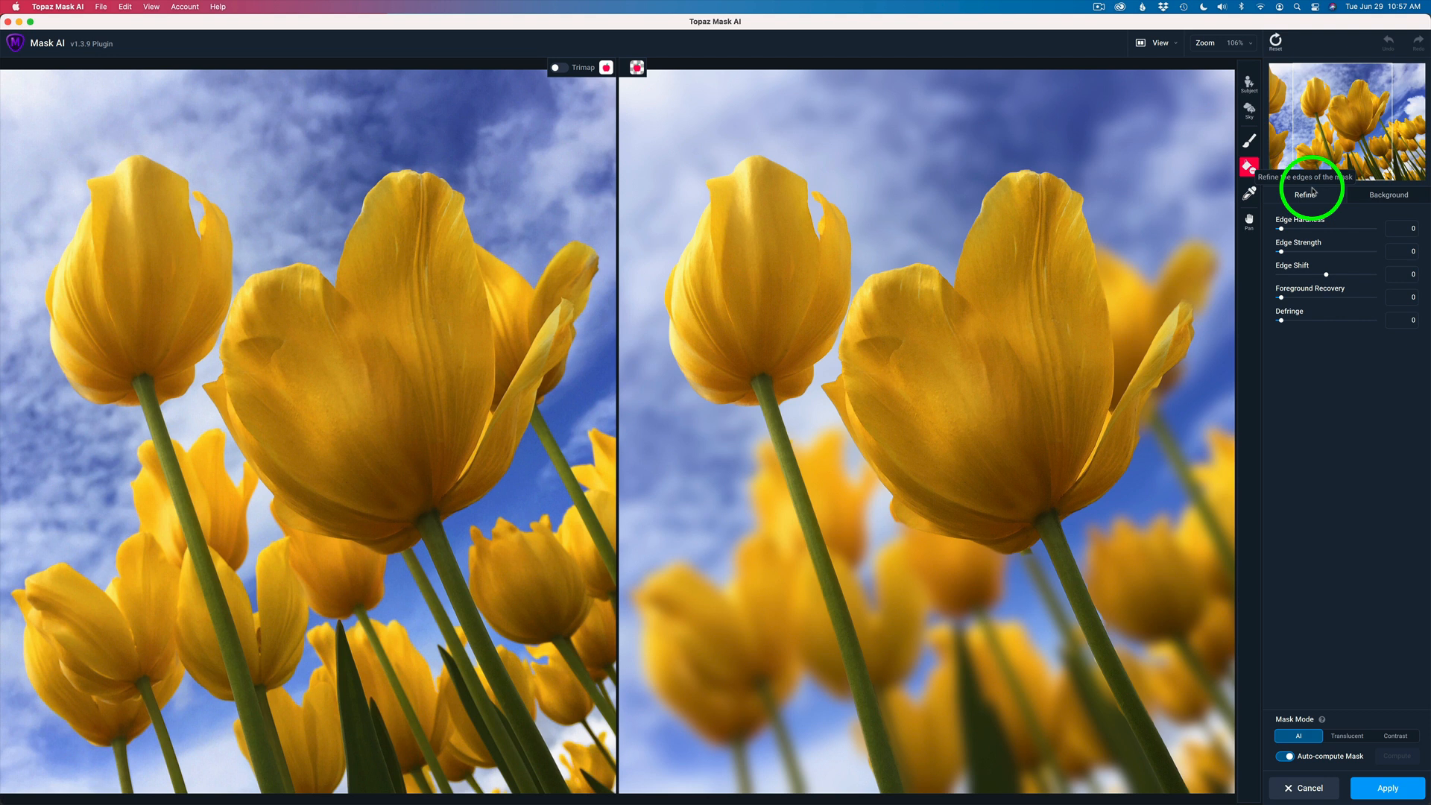
left_click(1387, 195)
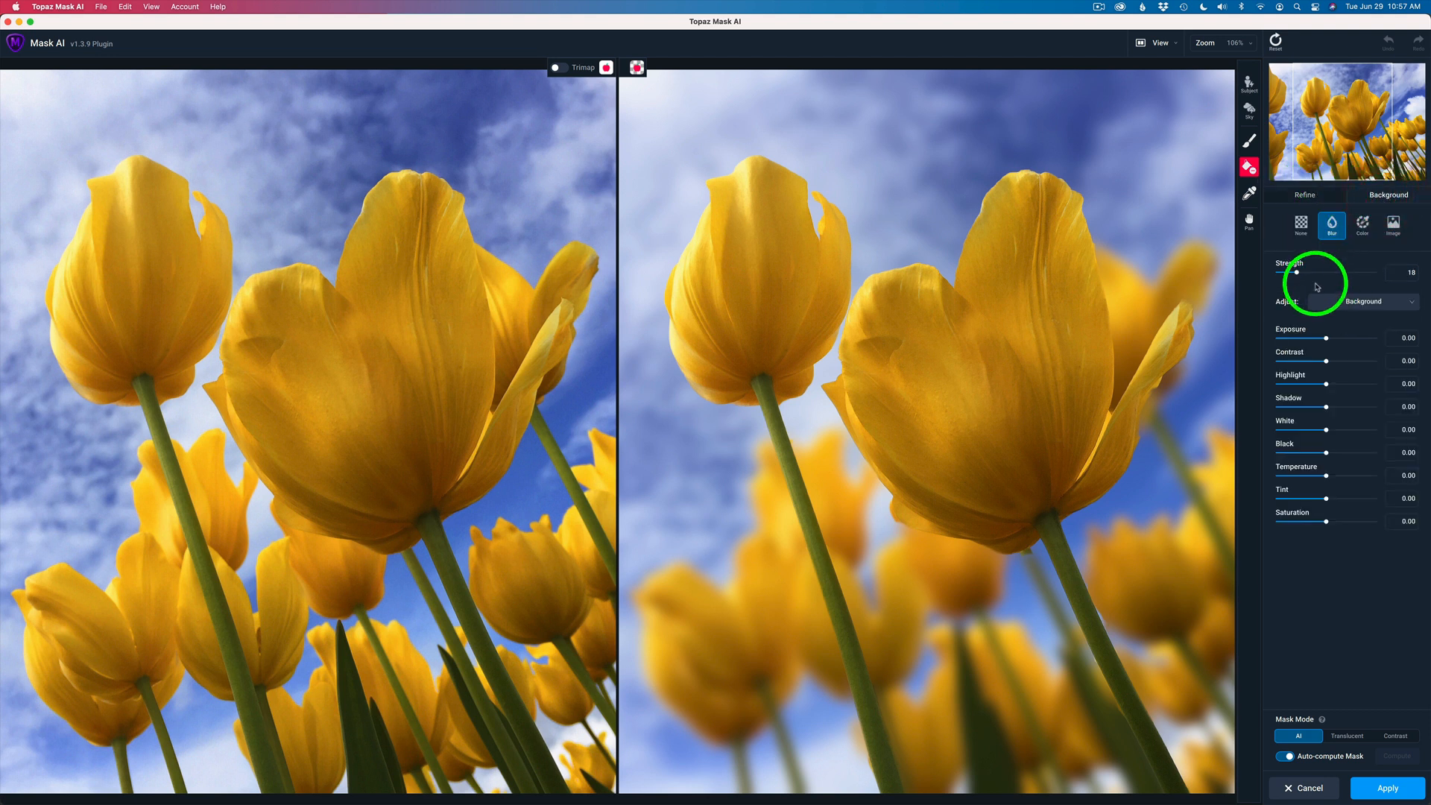
scroll(1054, 622, "down", 1)
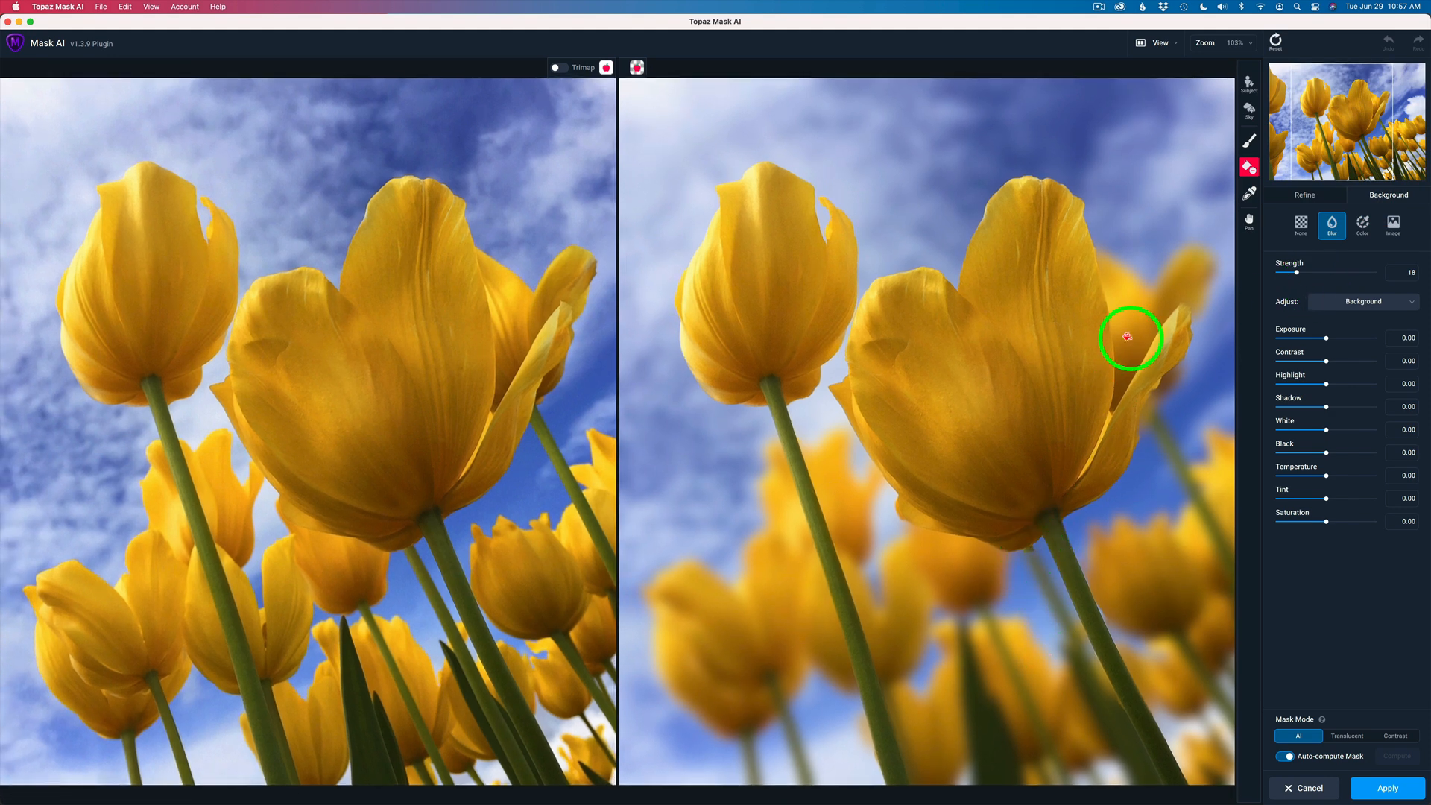
Examine the mask edges around both main tulips and along their stems up close.
left_click(1249, 143)
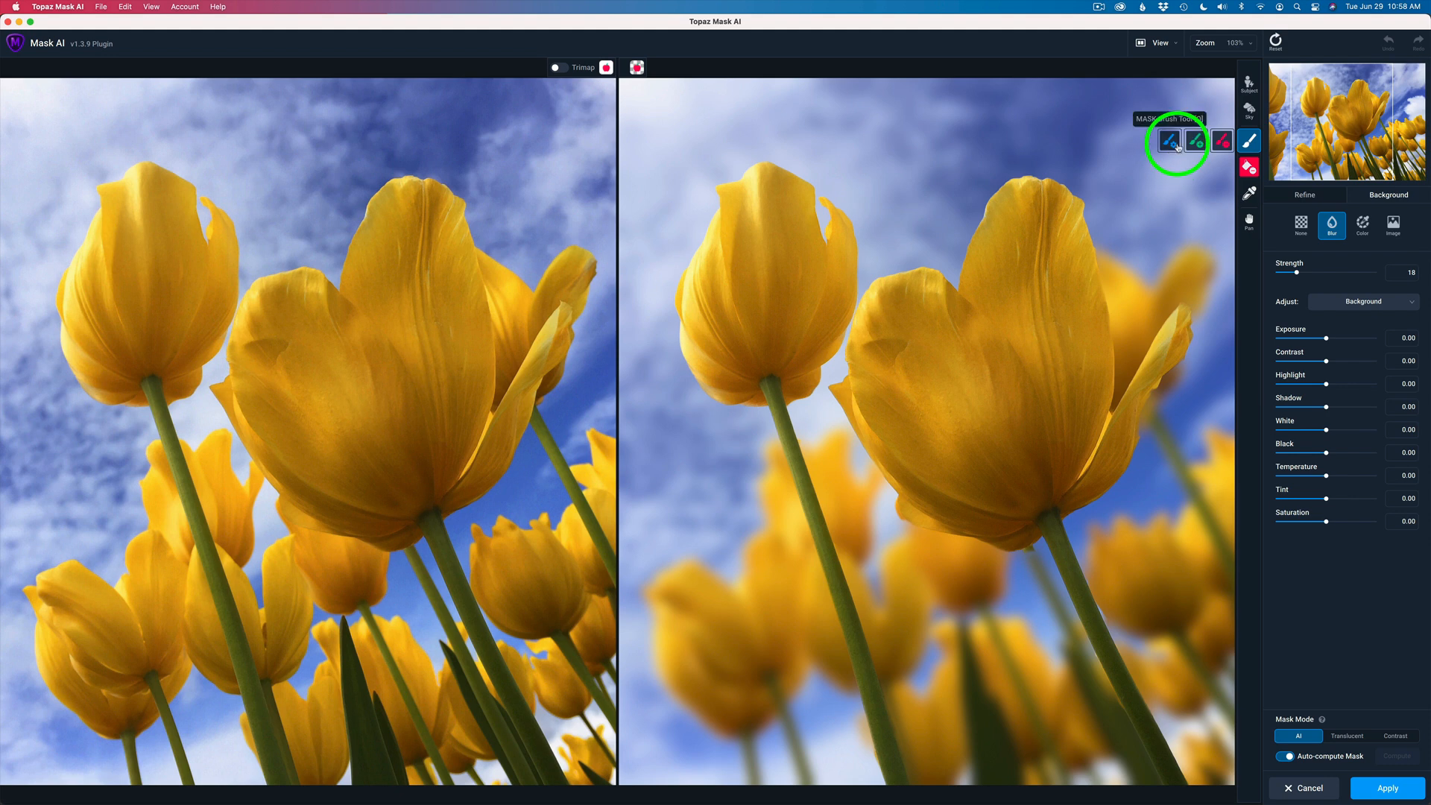
left_click(1223, 142)
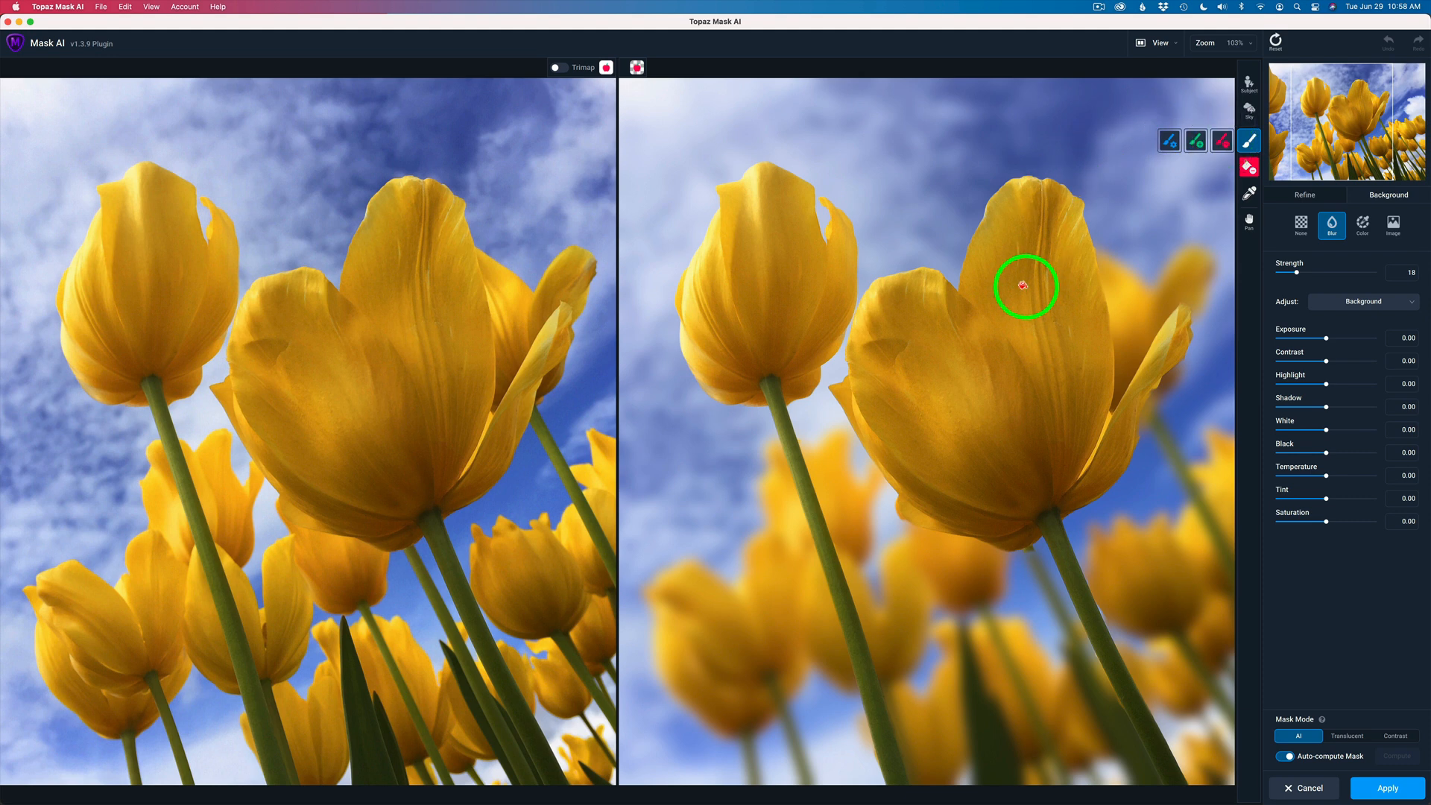
scroll(876, 310, "up", 5)
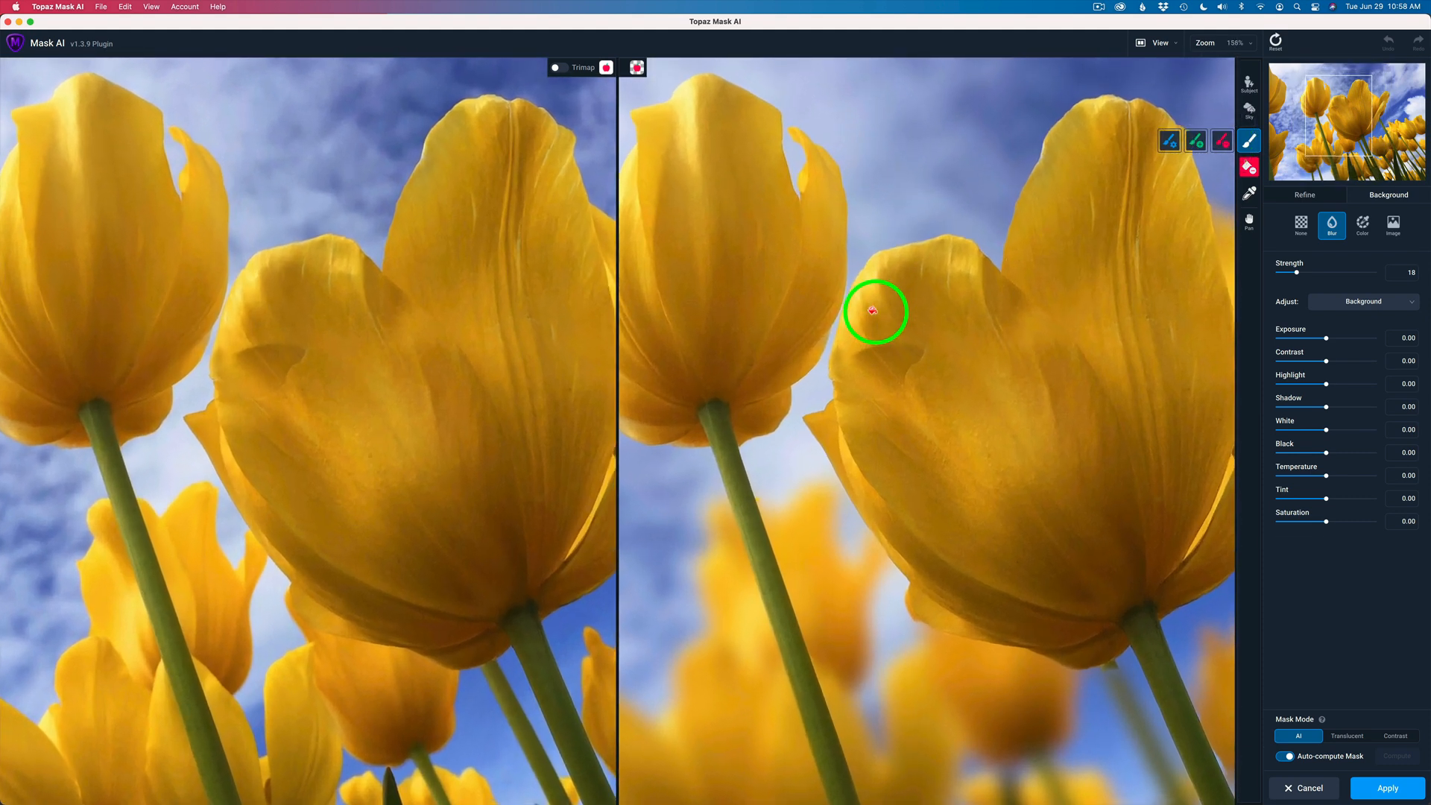
scroll(876, 310, "up", 2)
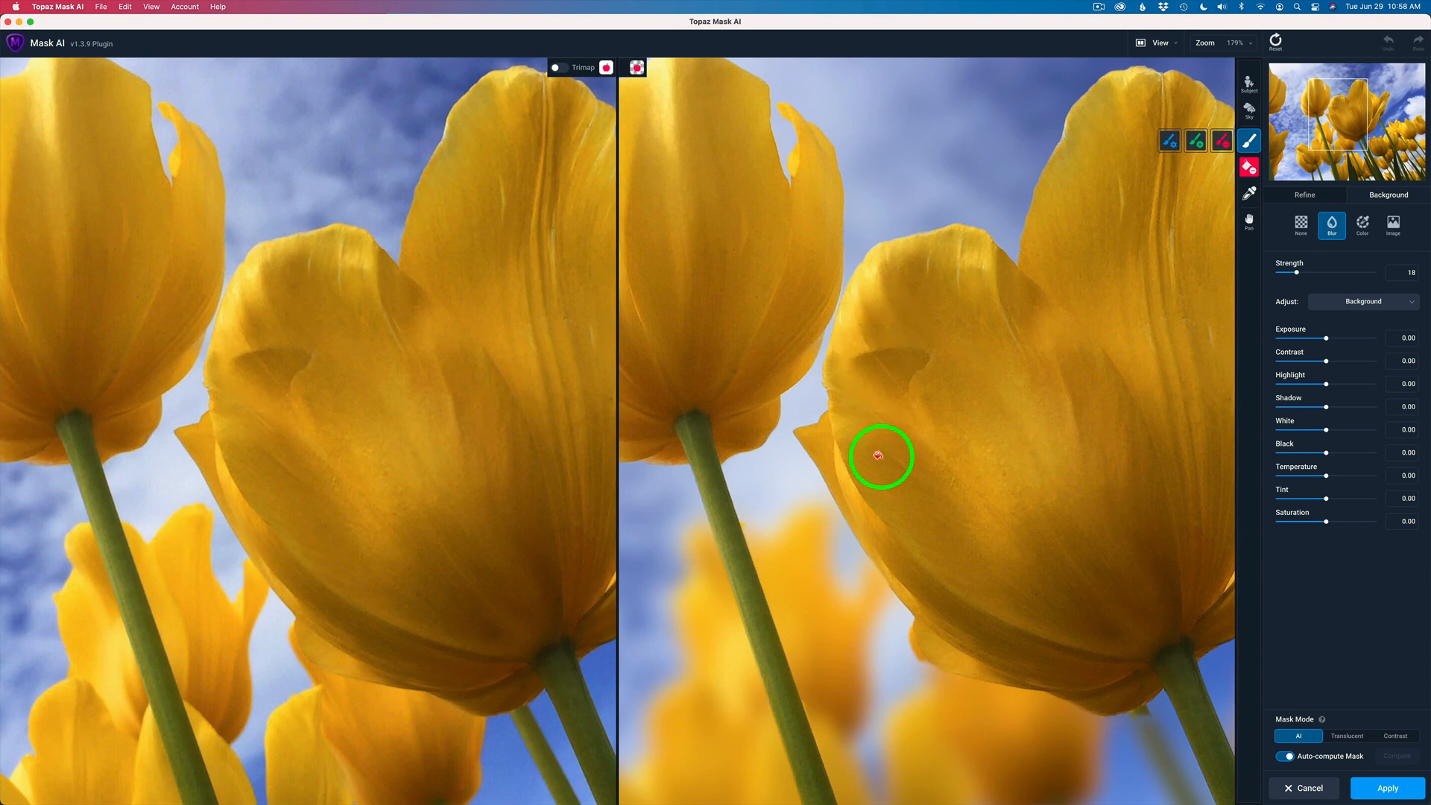
key("space")
left_click_drag(884, 453, 1029, 357)
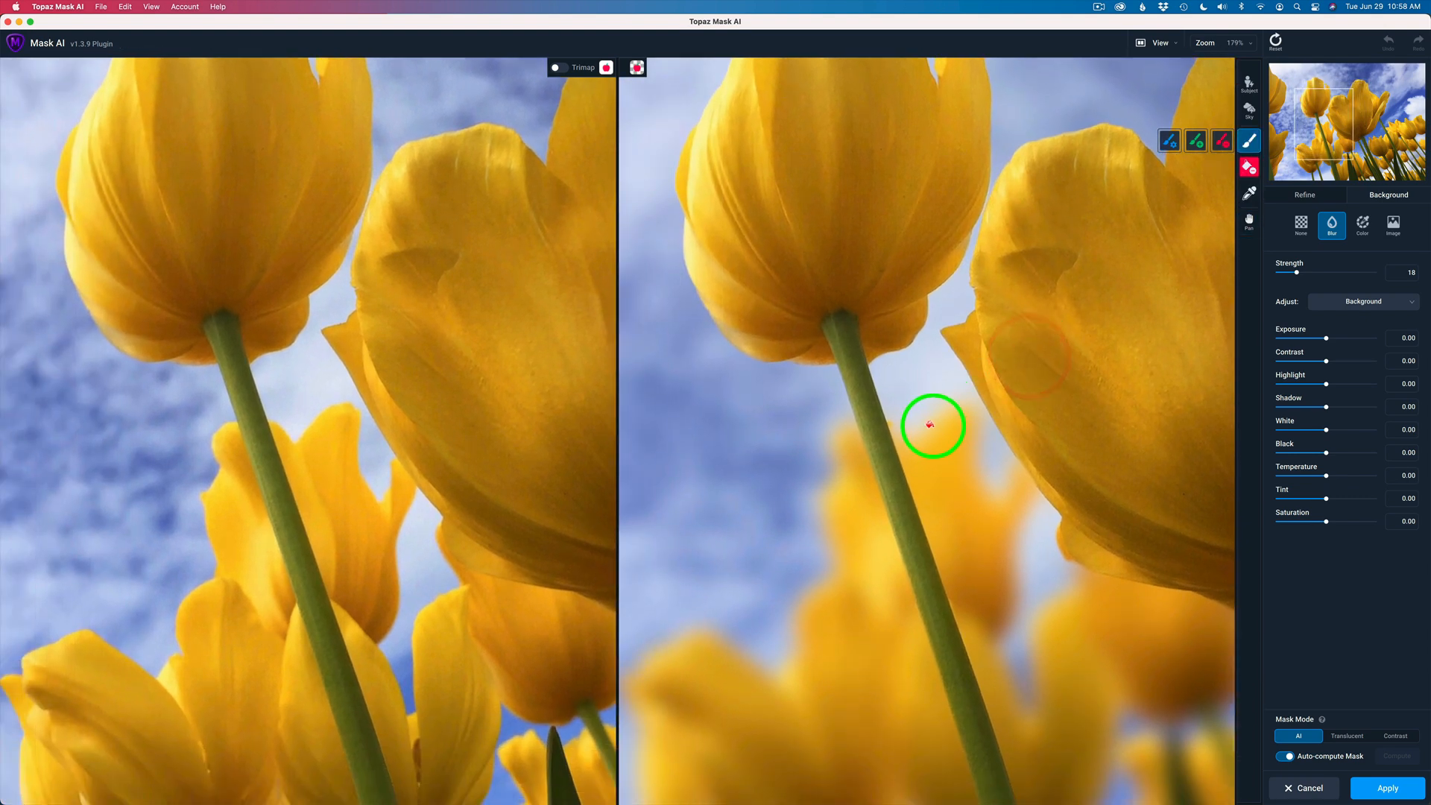
key("space")
mouse_move(932, 425)
left_mouse_down()
mouse_move(972, 437)
mouse_move(961, 585)
left_mouse_up()
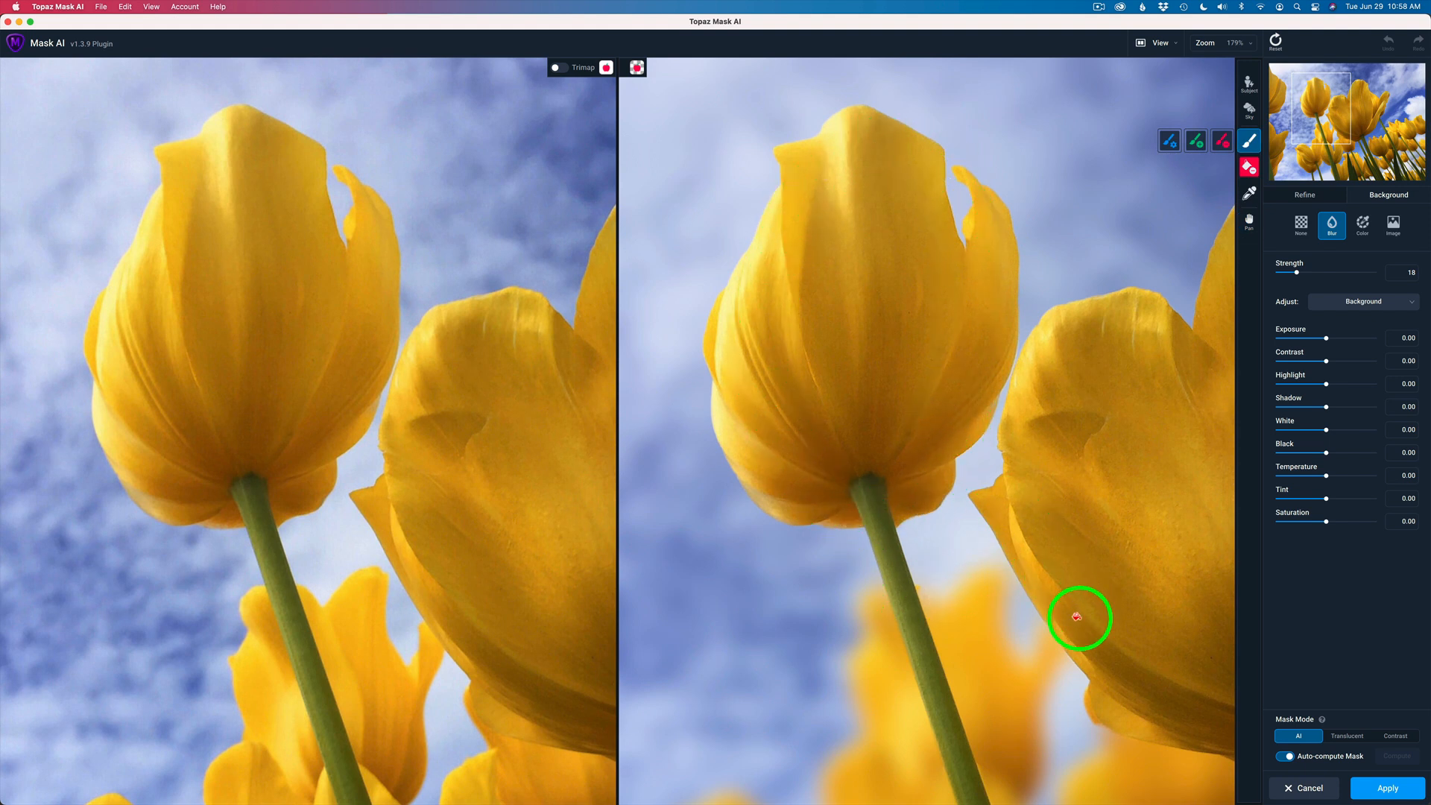
key("space")
left_click_drag(1098, 629, 980, 195)
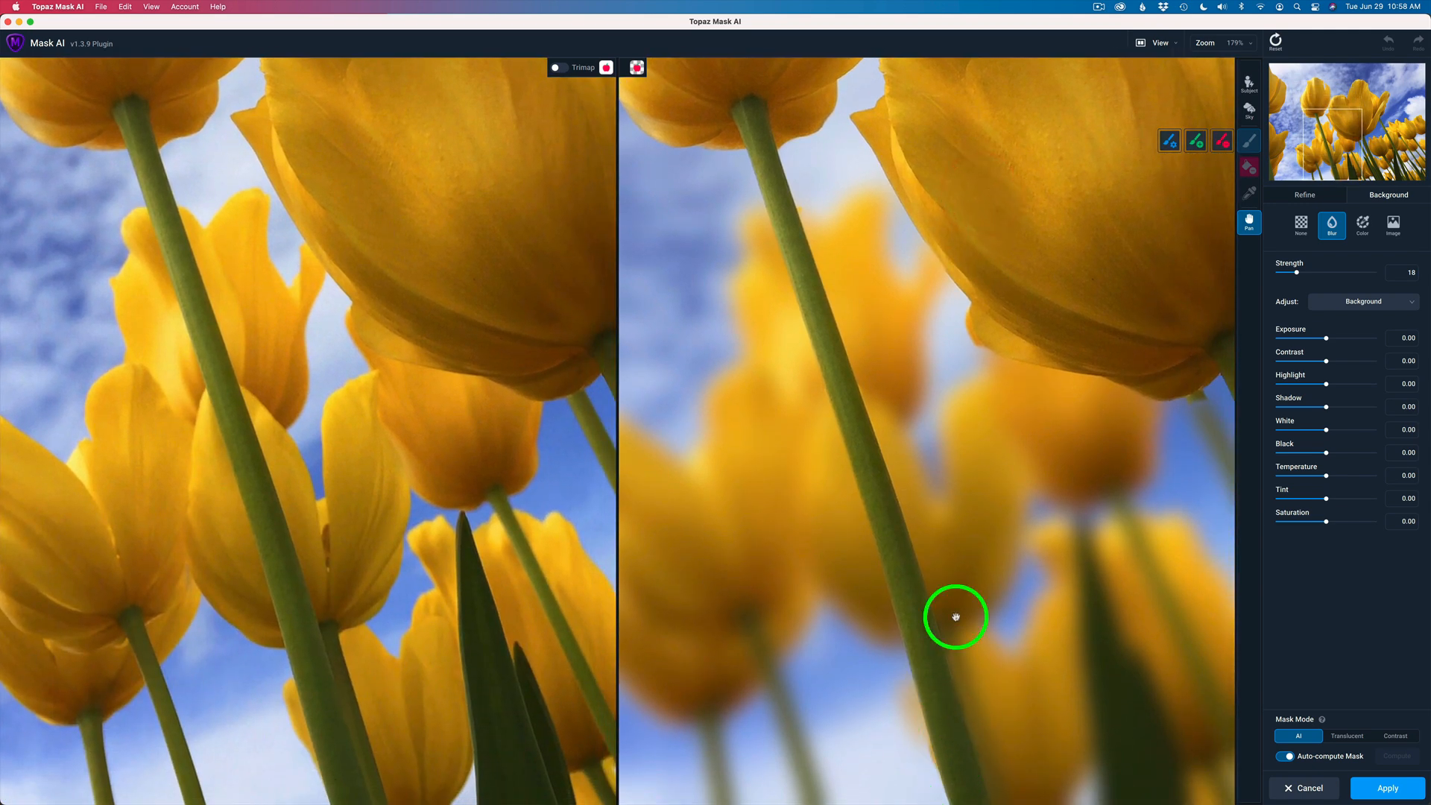
left_click_drag(1106, 237, 658, 448)
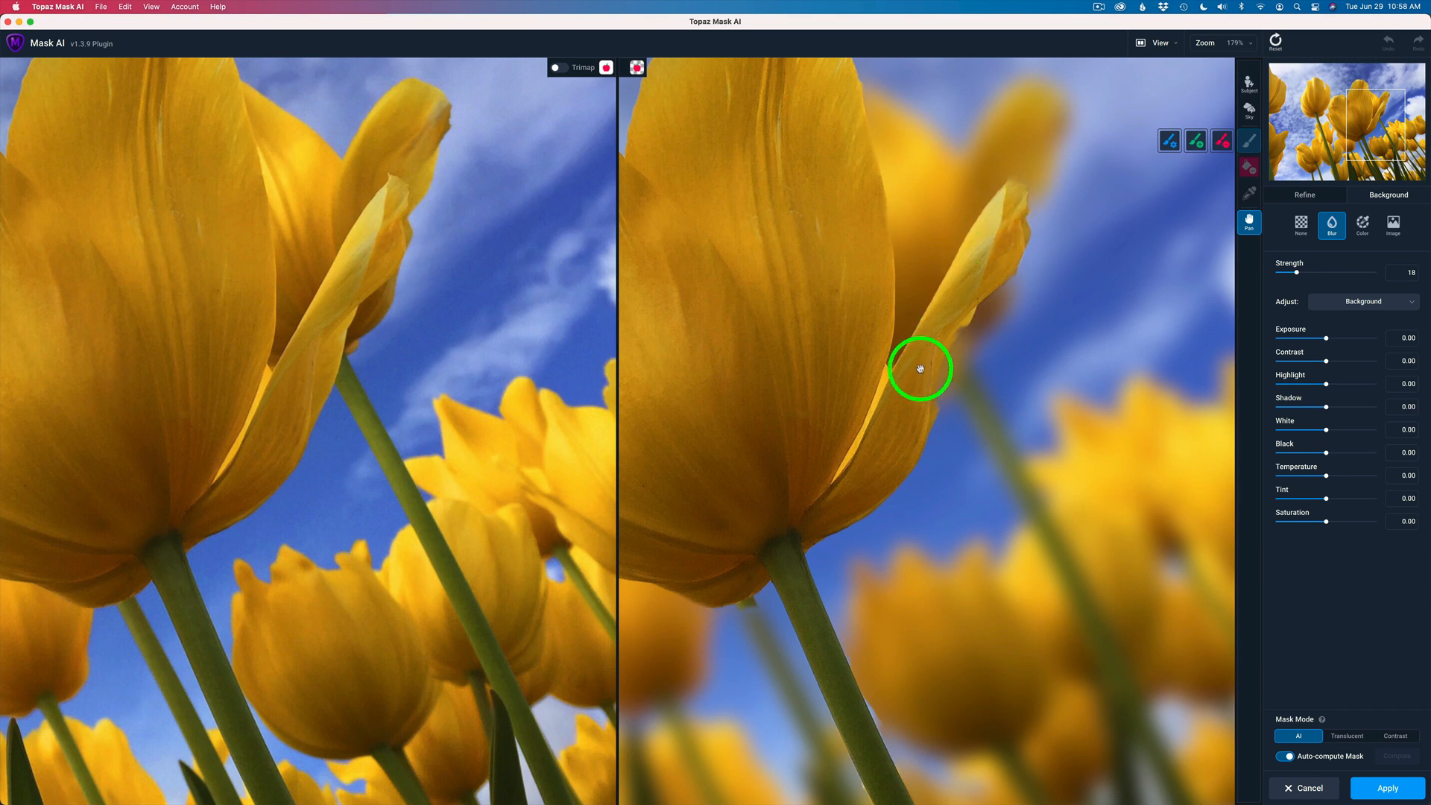
left_click_drag(913, 379, 936, 167)
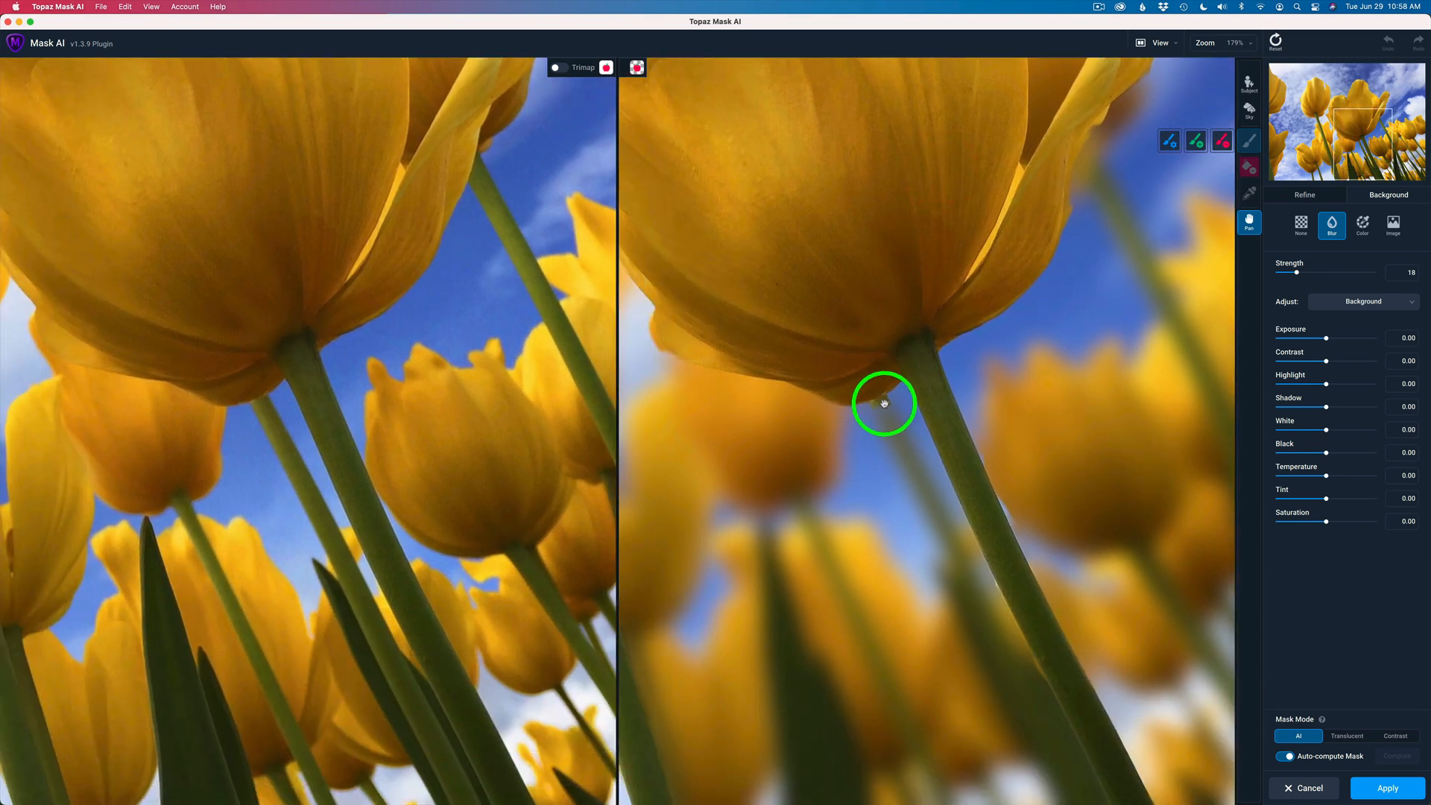
left_click_drag(792, 354, 856, 325)
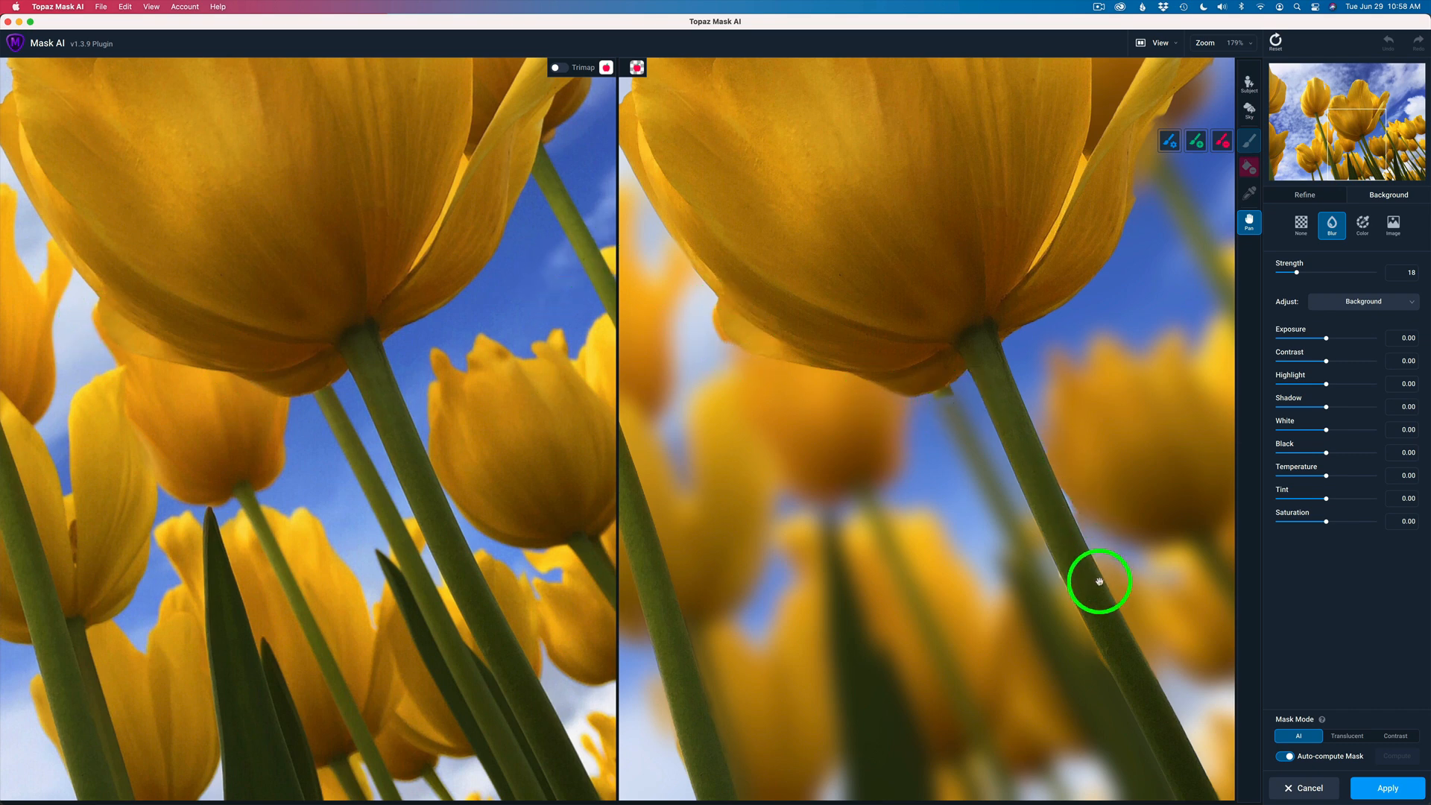
left_click_drag(1099, 579, 1047, 440)
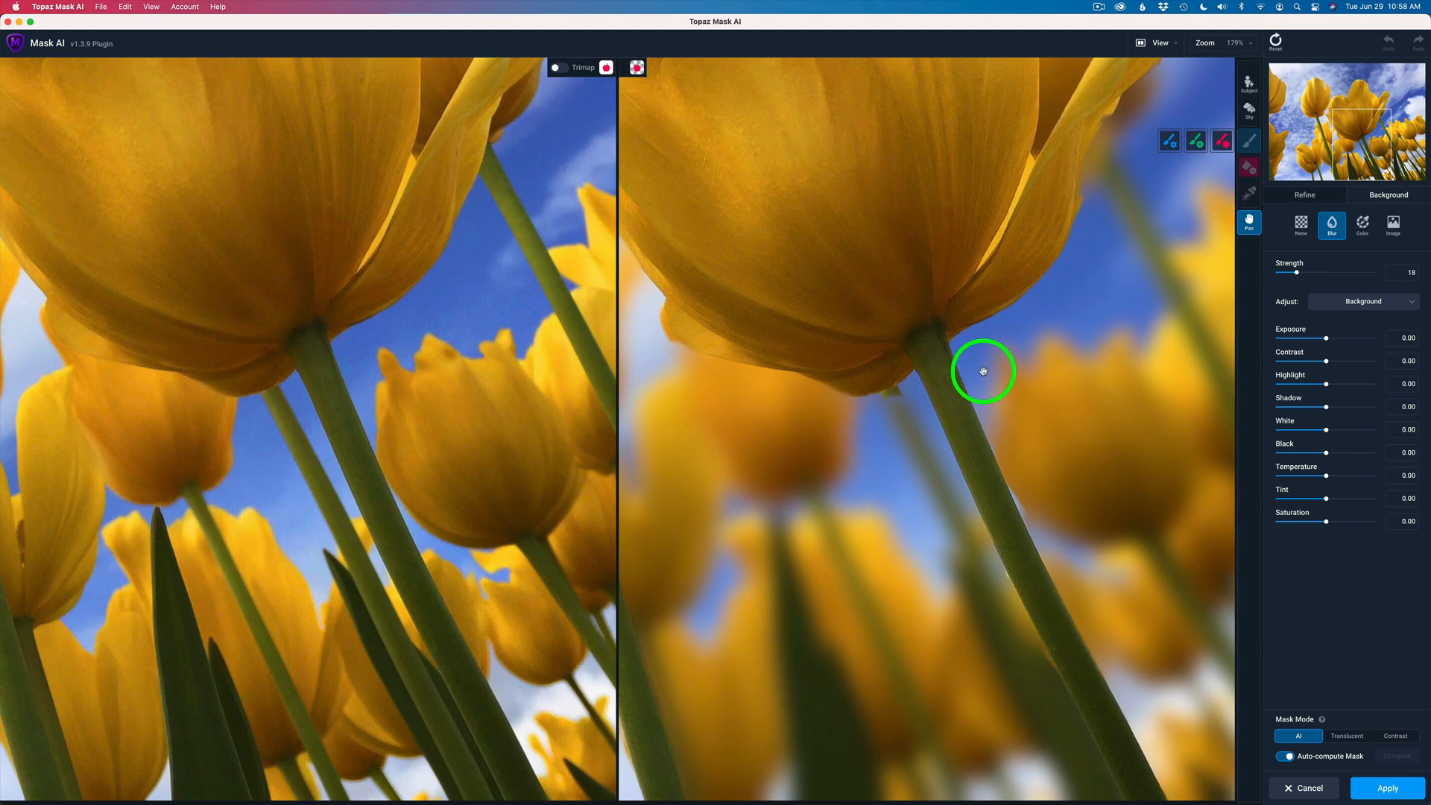
mouse_move(977, 367)
left_mouse_down()
mouse_move(1025, 383)
mouse_move(1092, 365)
left_mouse_up()
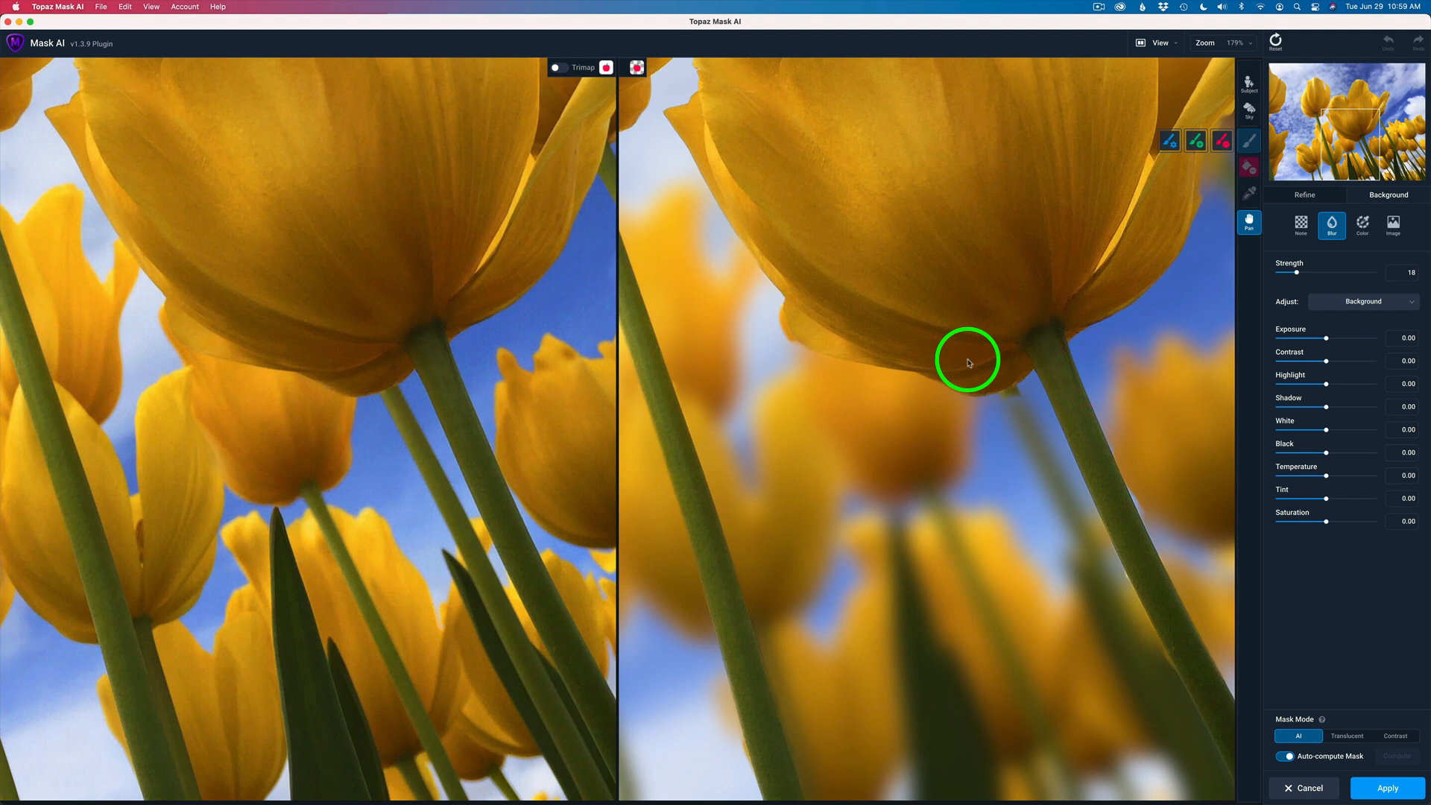
Correct the mask at the large tulip's lower-left petal, removing excess edge with a small red brush and restoring petal with the green brush.
key("b")
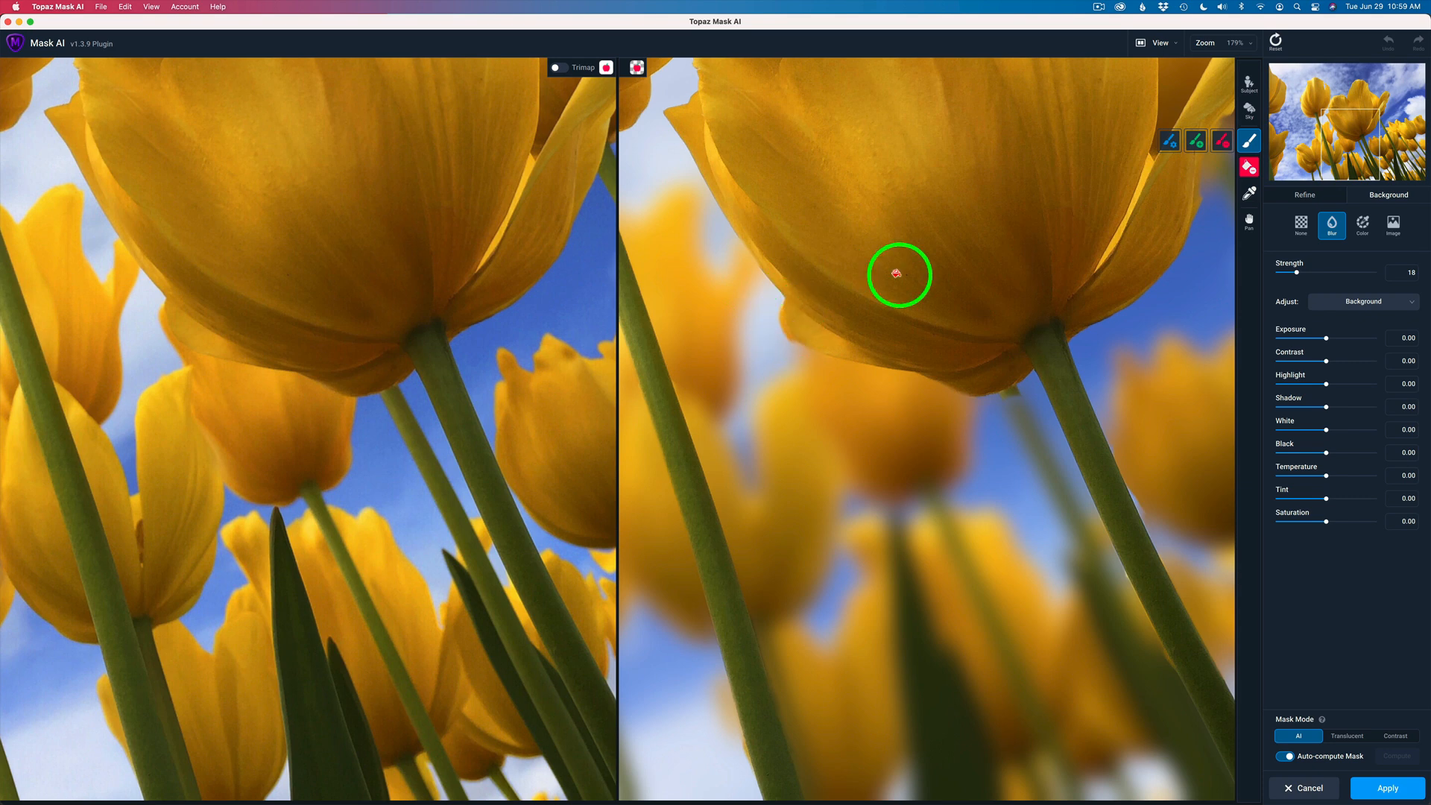
left_click(1222, 140)
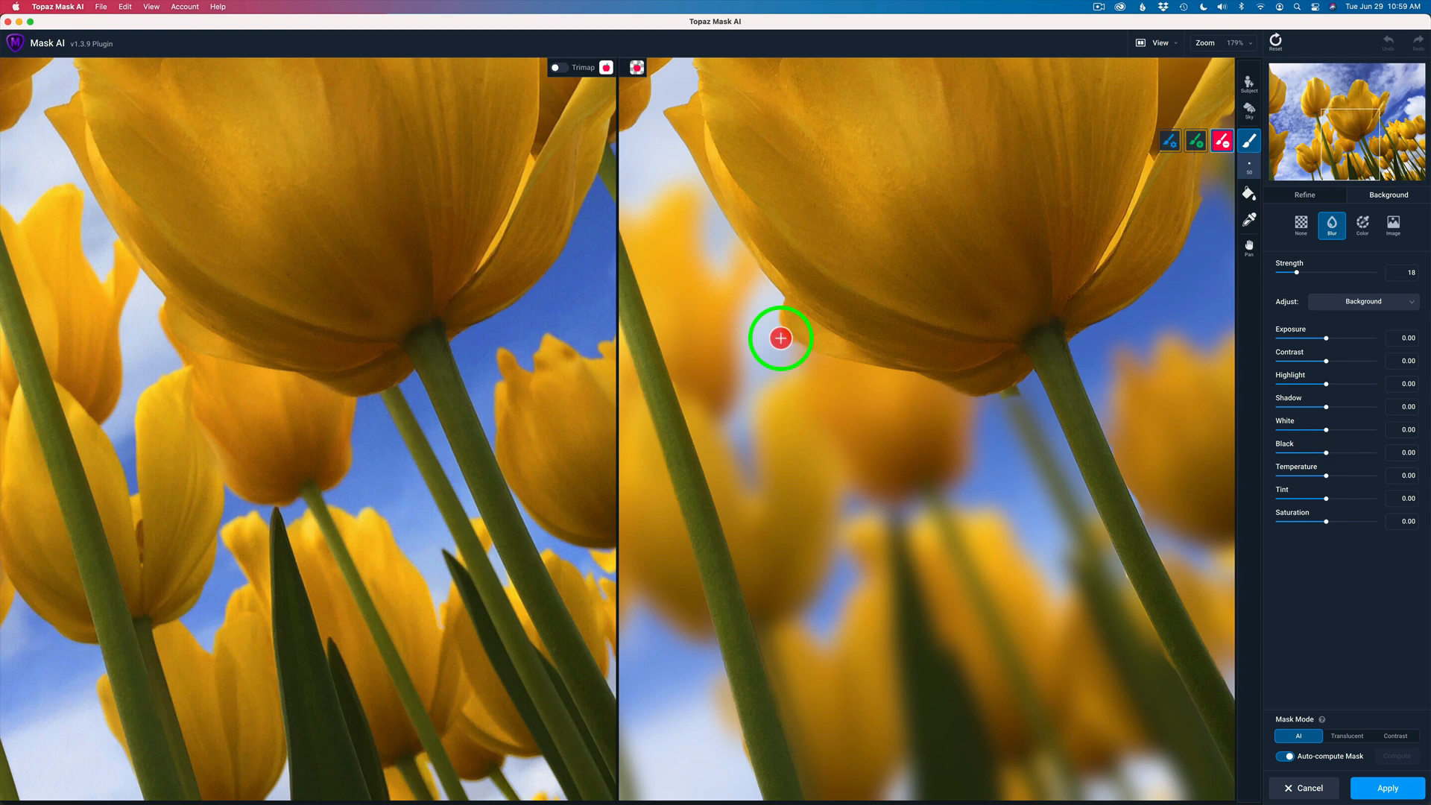
scroll(781, 347, "up", 5)
scroll(781, 339, "up", 4)
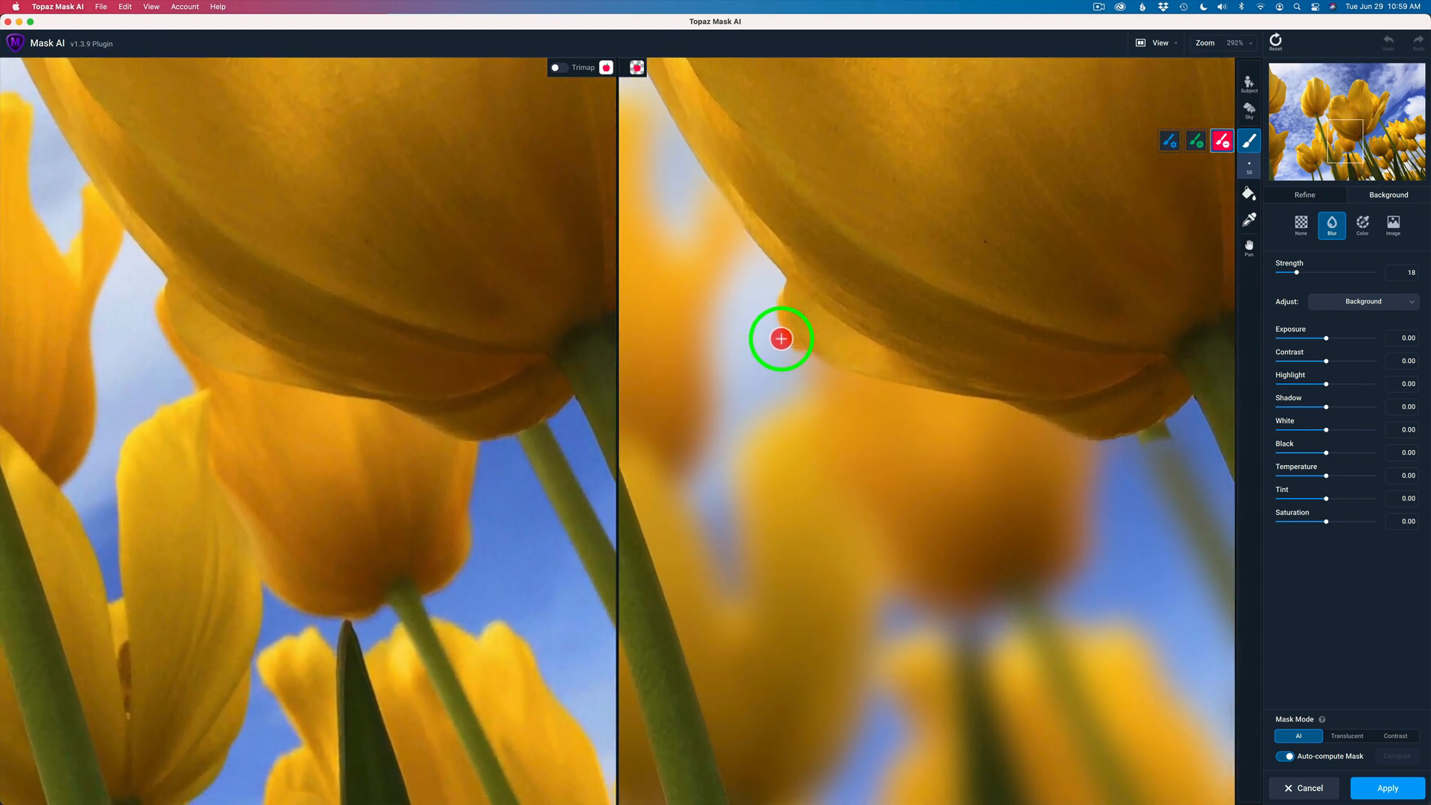
key("bracketright")
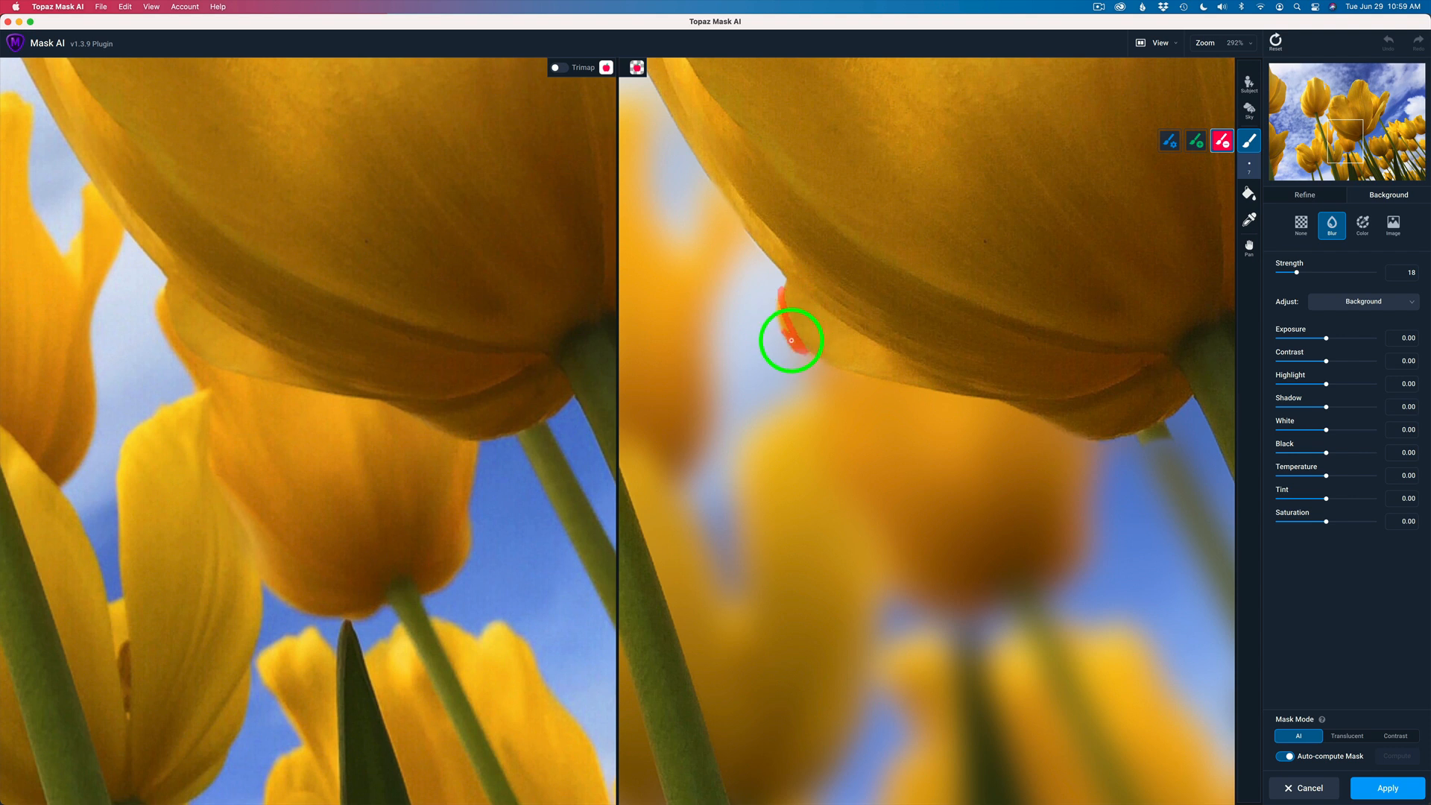
mouse_move(780, 320)
left_mouse_down()
mouse_move(773, 310)
mouse_move(795, 348)
left_mouse_up()
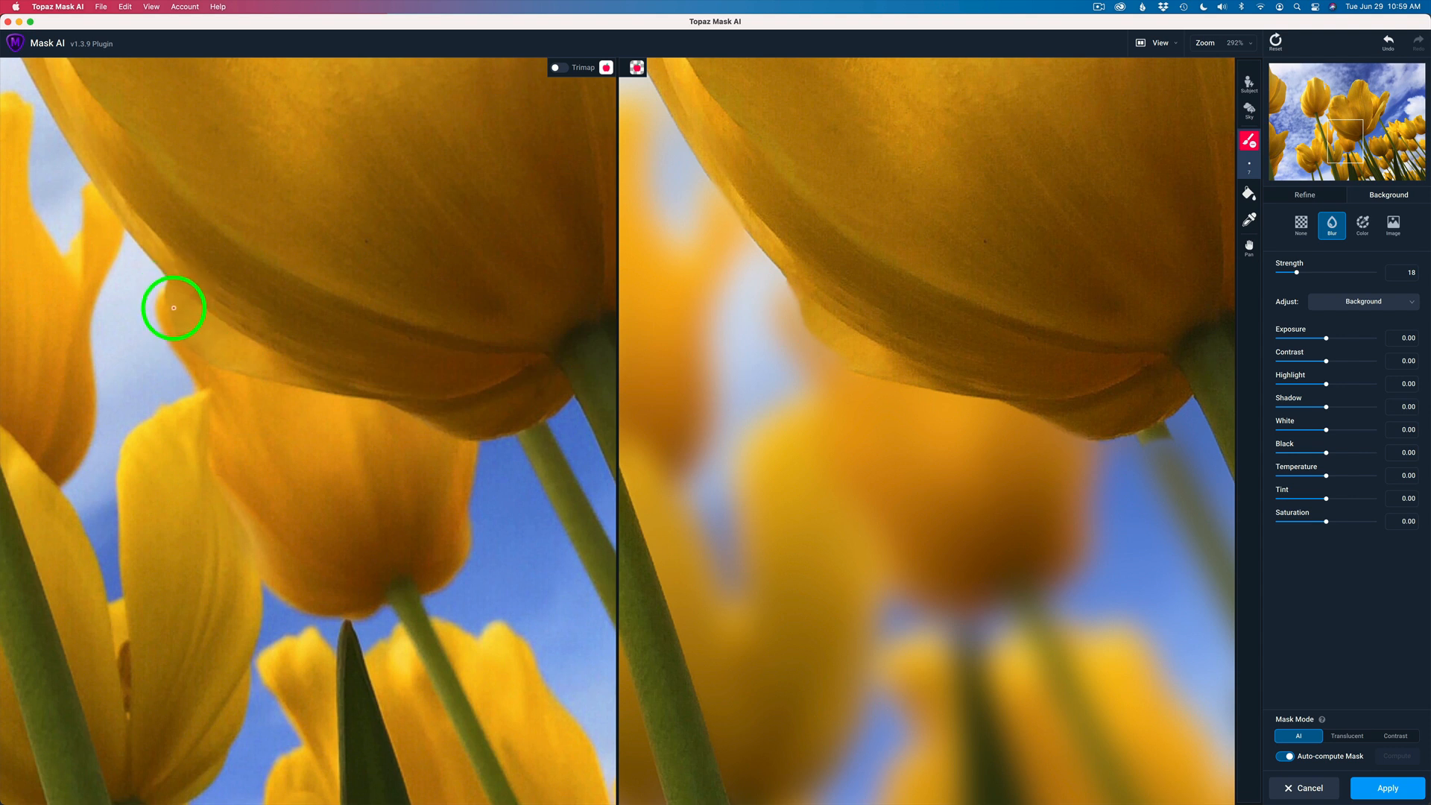
key("q")
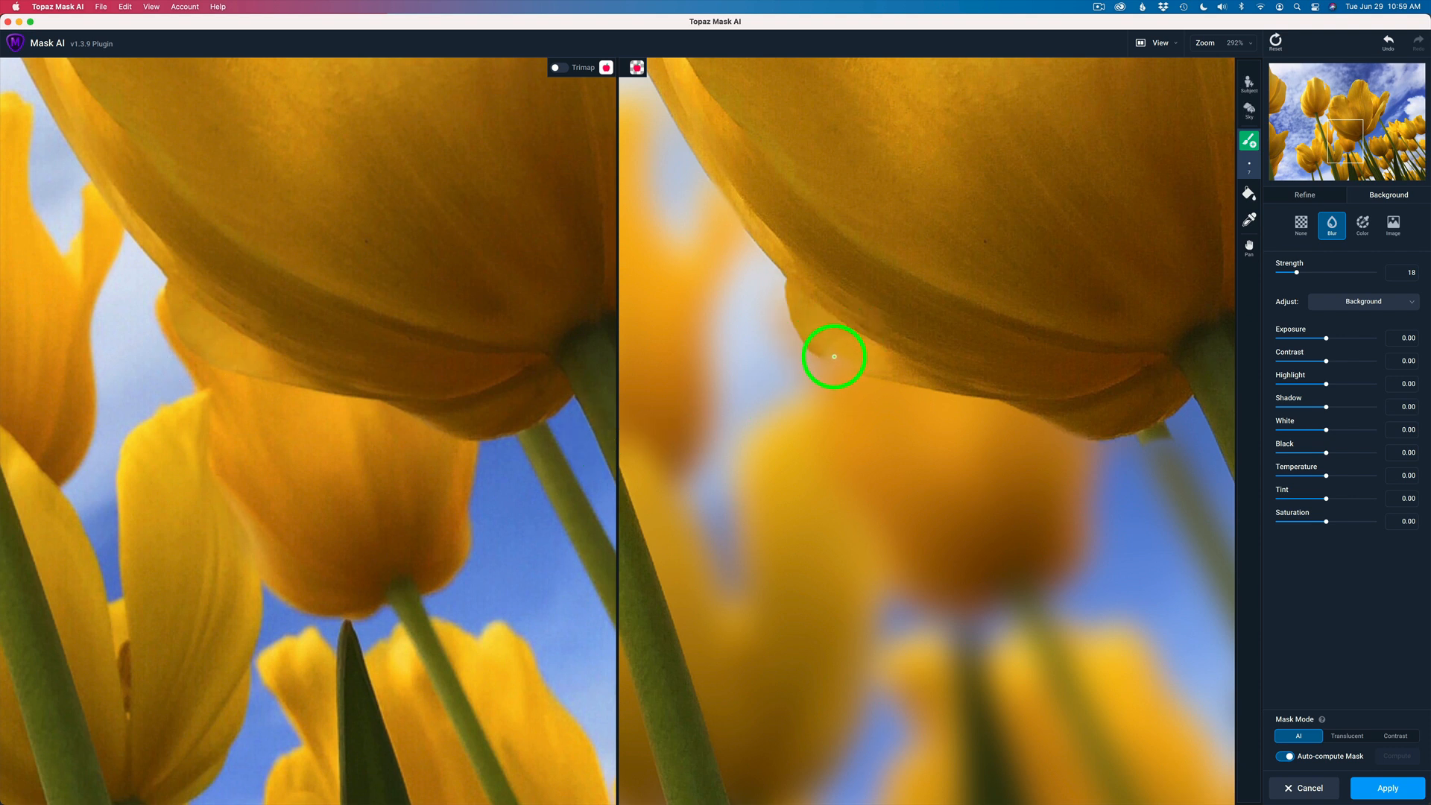
left_click_drag(843, 358, 844, 358)
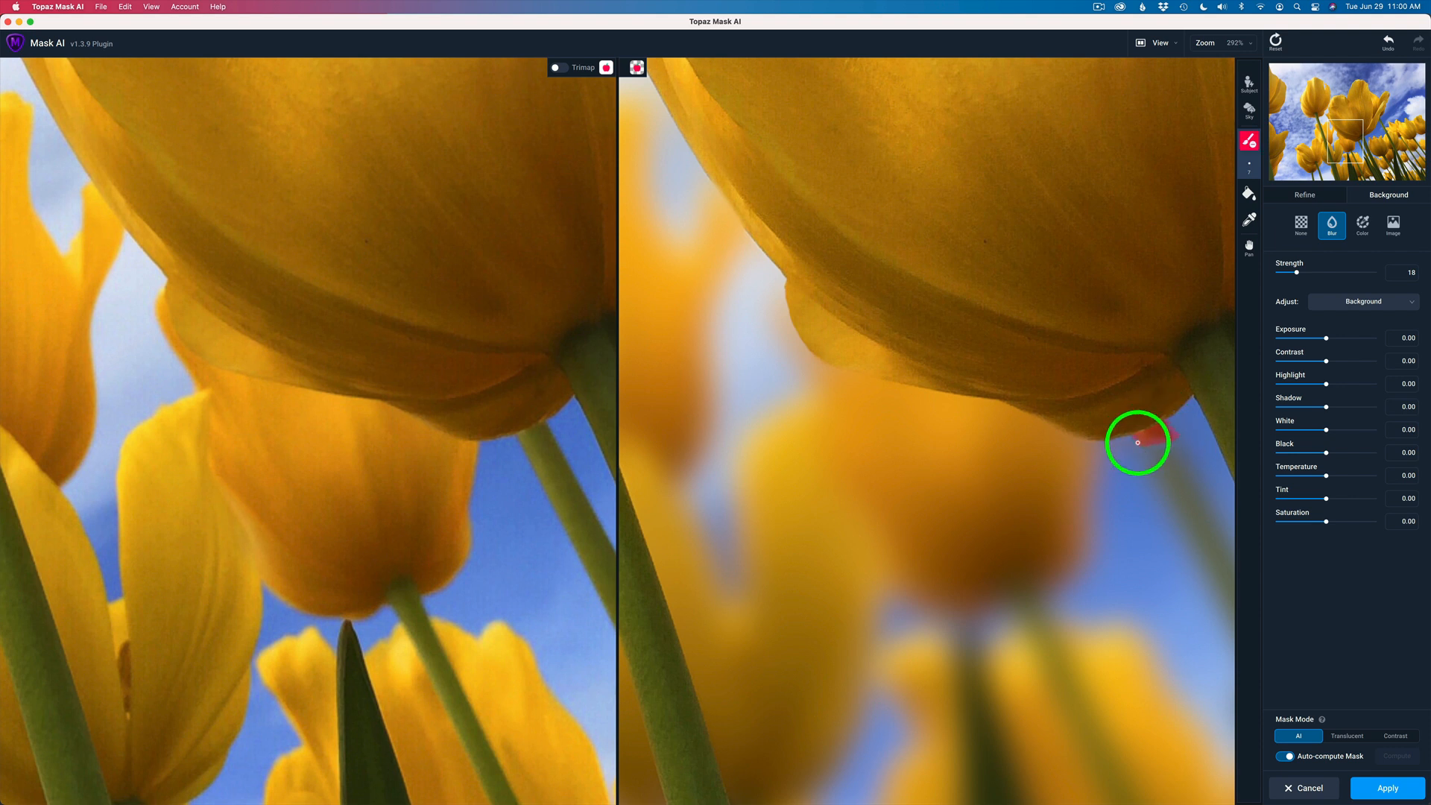
Brush out the leftover stem fragment beneath the large tulip in red and restore the petal edge with the green brush.
left_click_drag(1164, 431, 1156, 450)
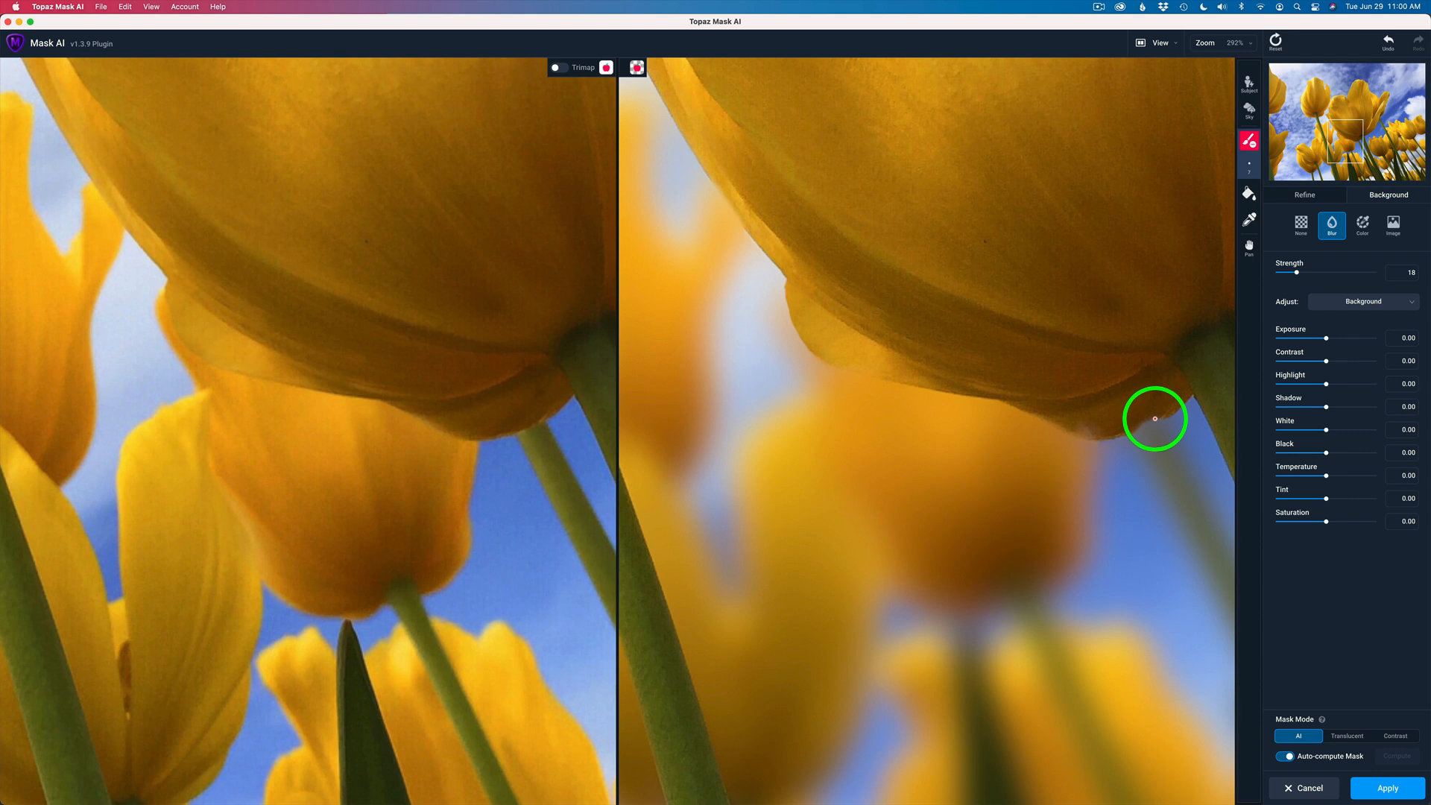
key("k")
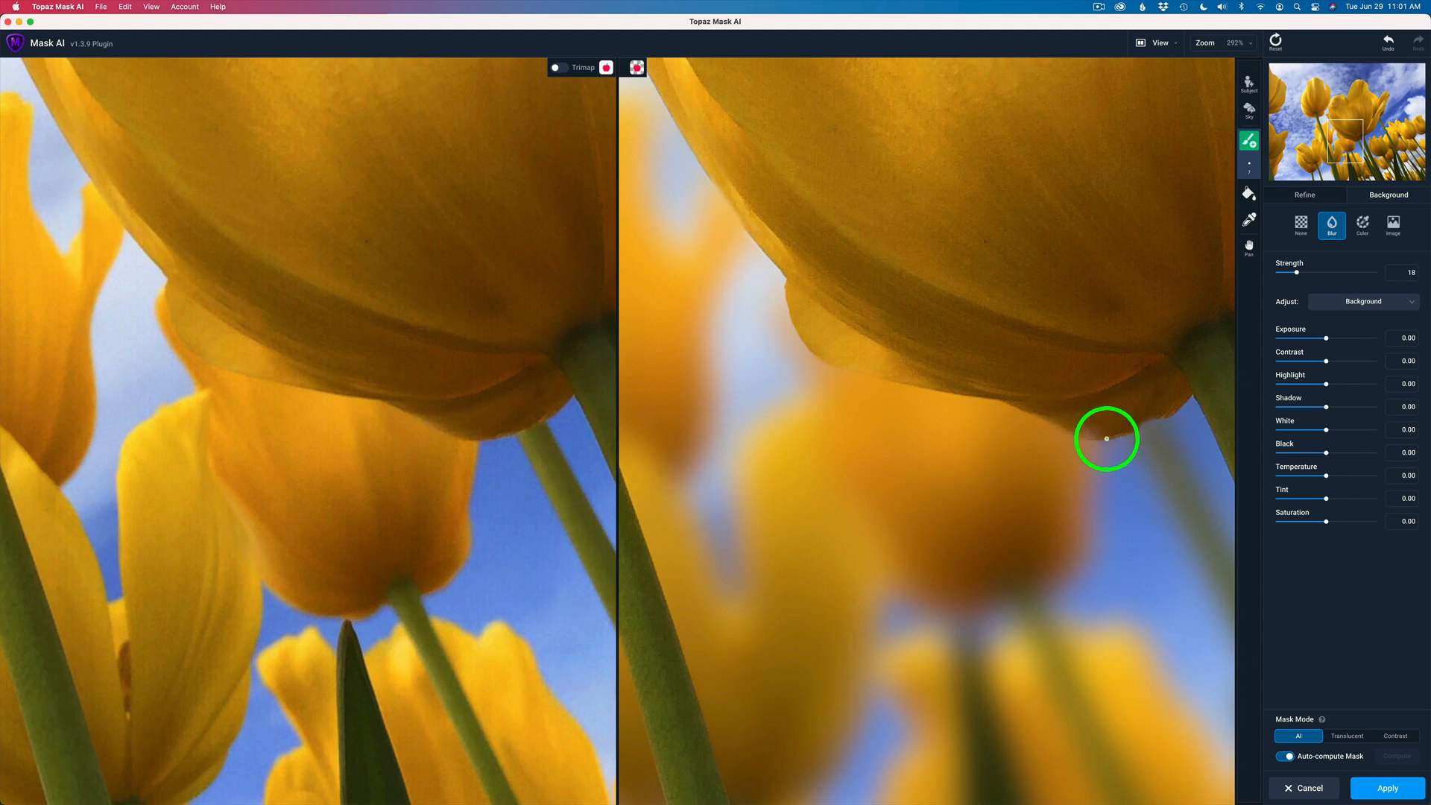
Remove leftover areas along the outer edge of the large tulip's right petal and in the gap between petals with the red brush.
key("space")
left_click_drag(1205, 375, 731, 671)
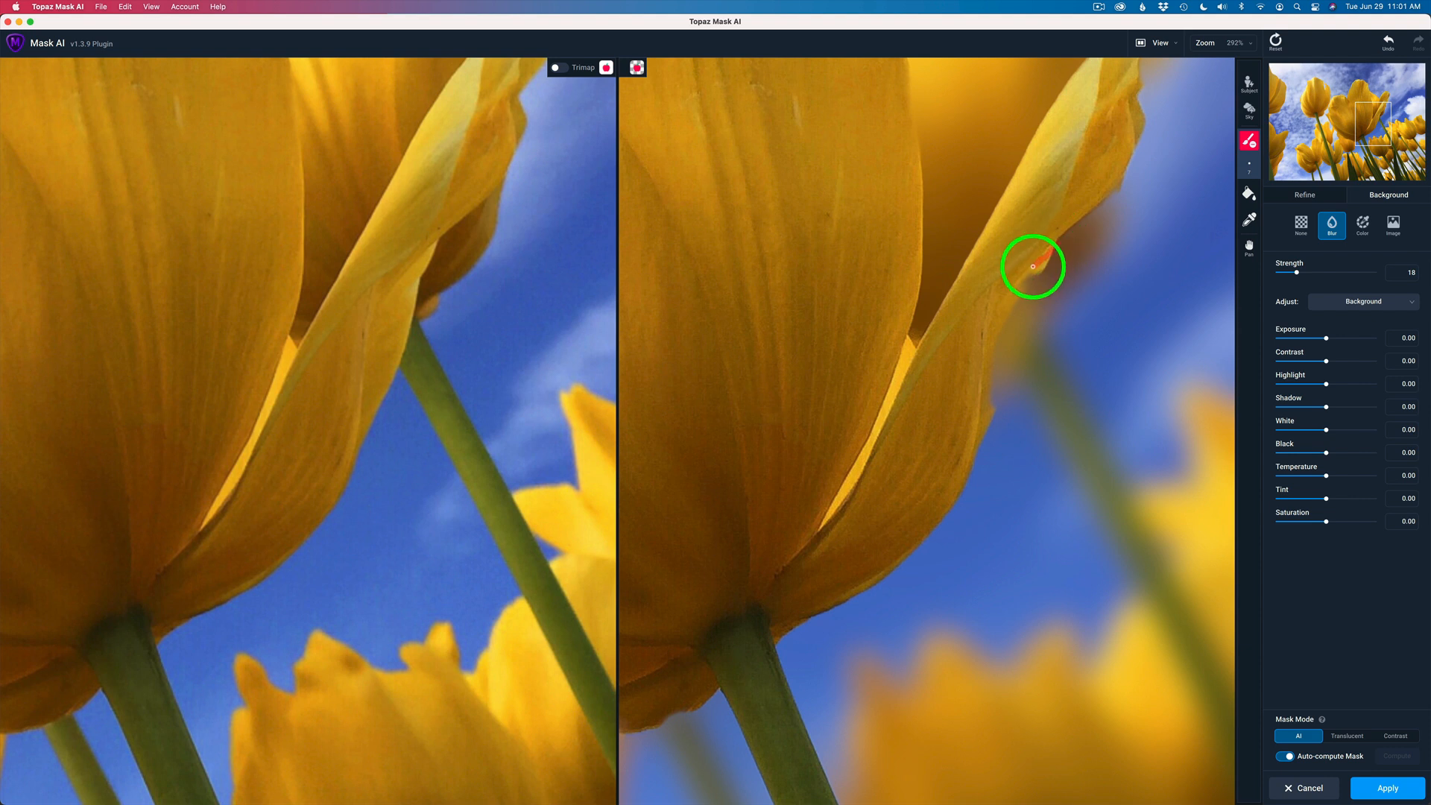
left_click_drag(996, 320, 977, 451)
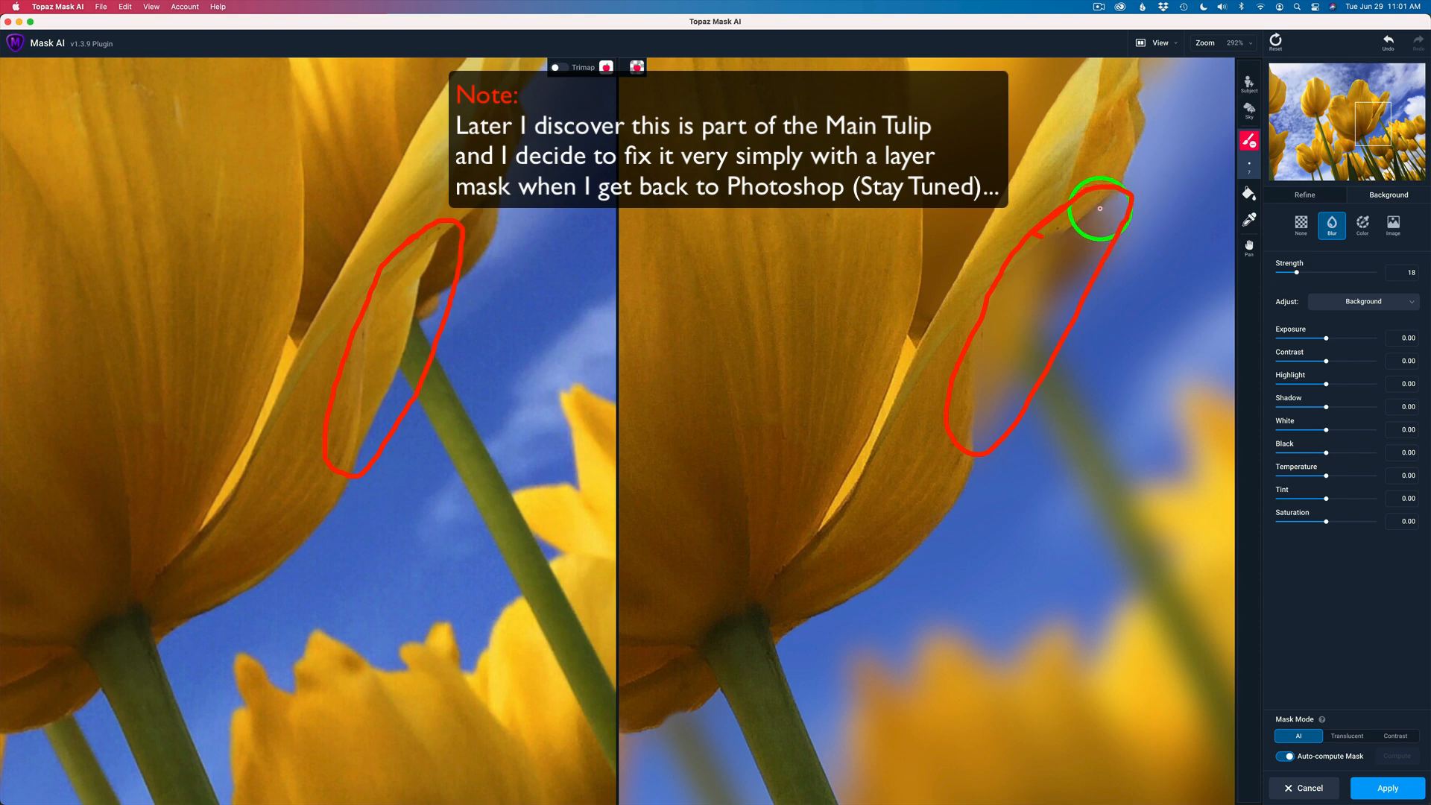
left_click_drag(1118, 193, 1105, 207)
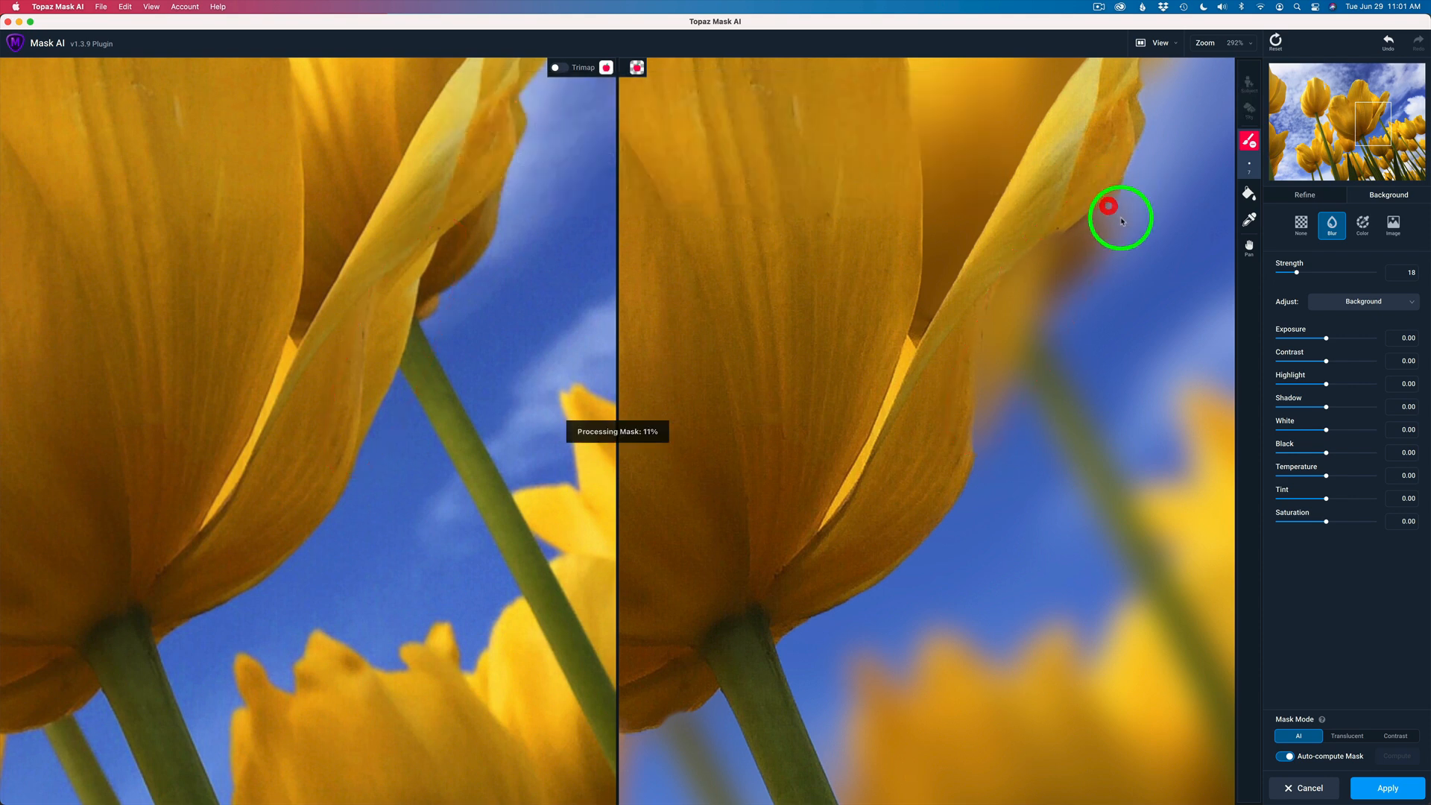
scroll(1101, 226, "up", 1)
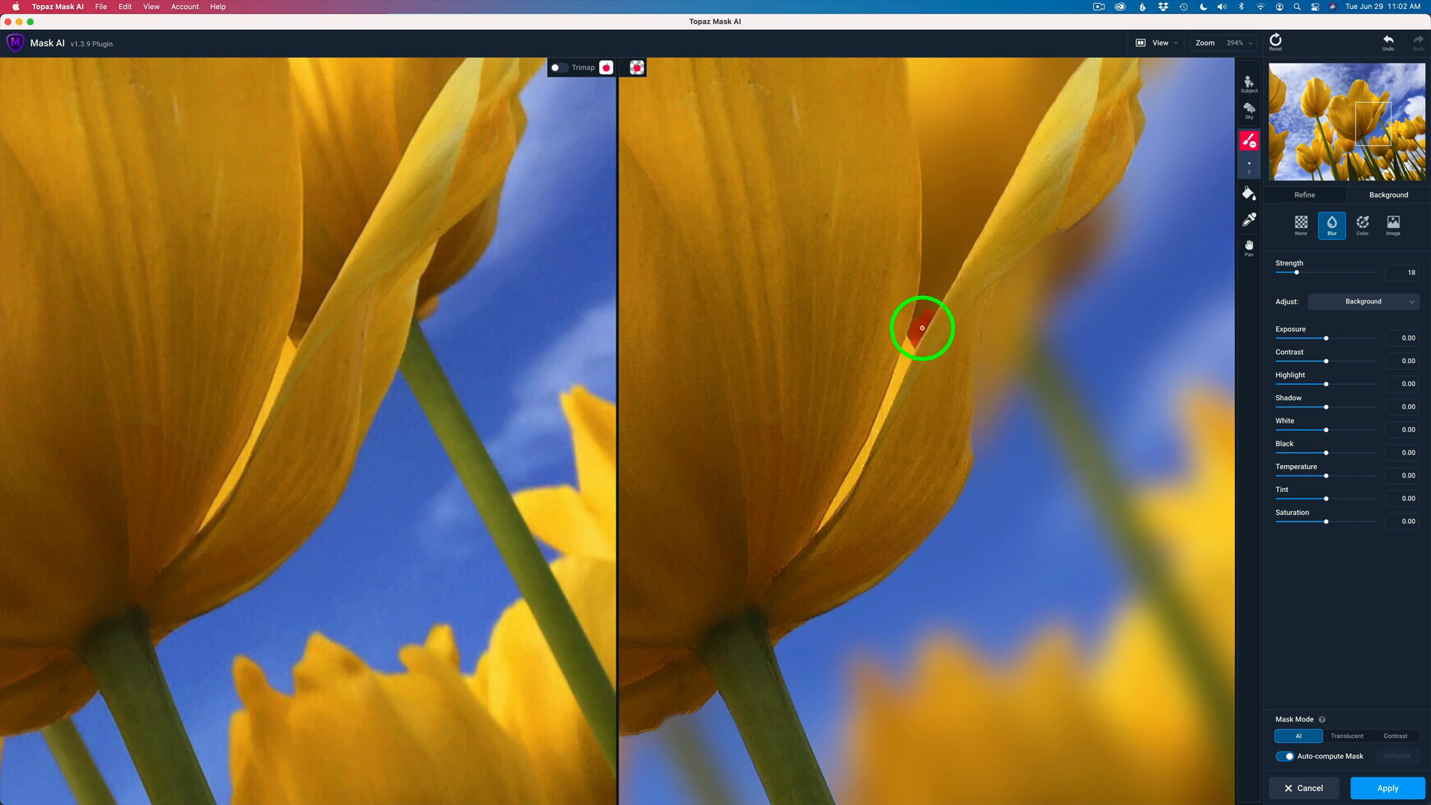
left_click_drag(922, 326, 919, 349)
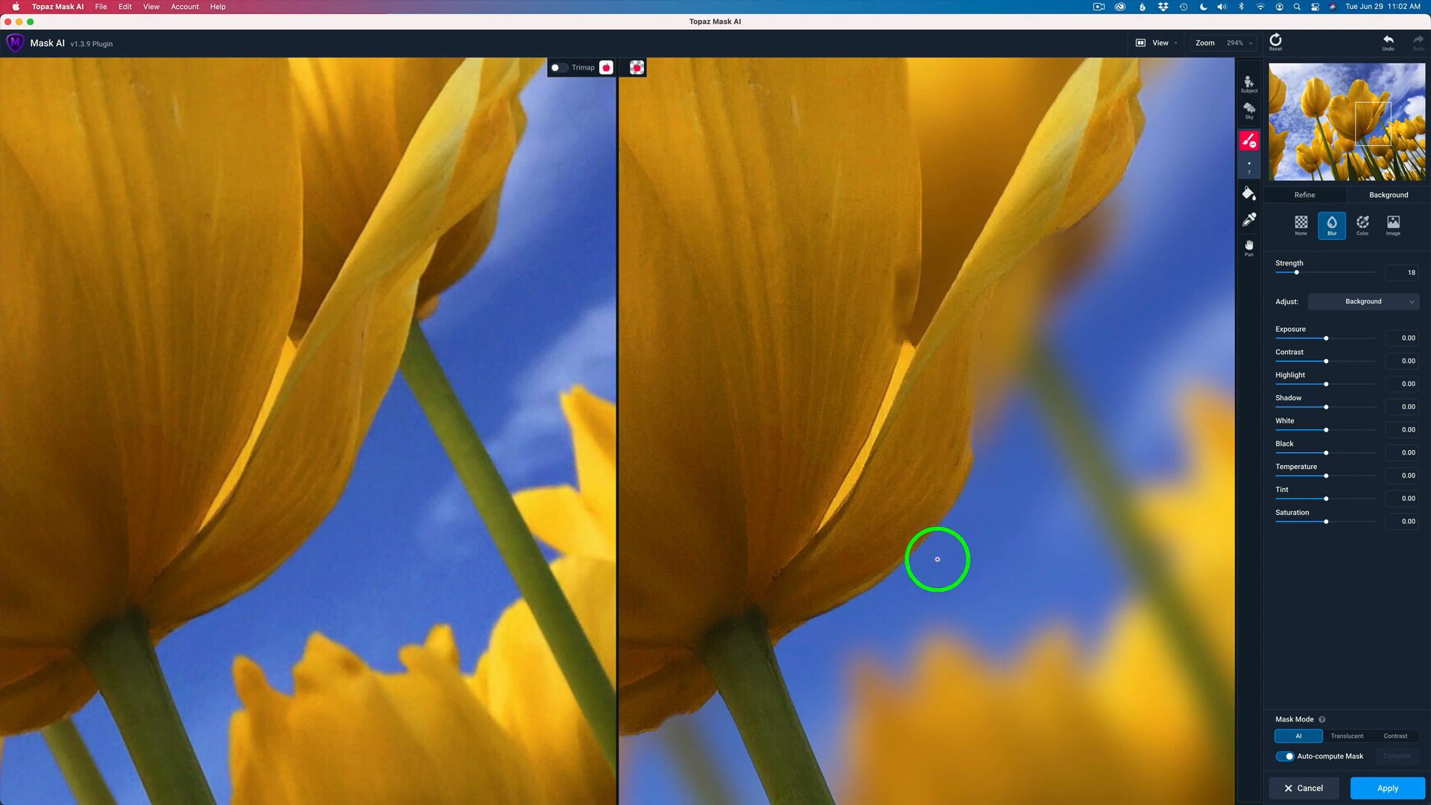
Remove leftover edge along the right side of the large tulip's upper stem with the red brush.
key("space")
left_click_drag(881, 645, 869, 183)
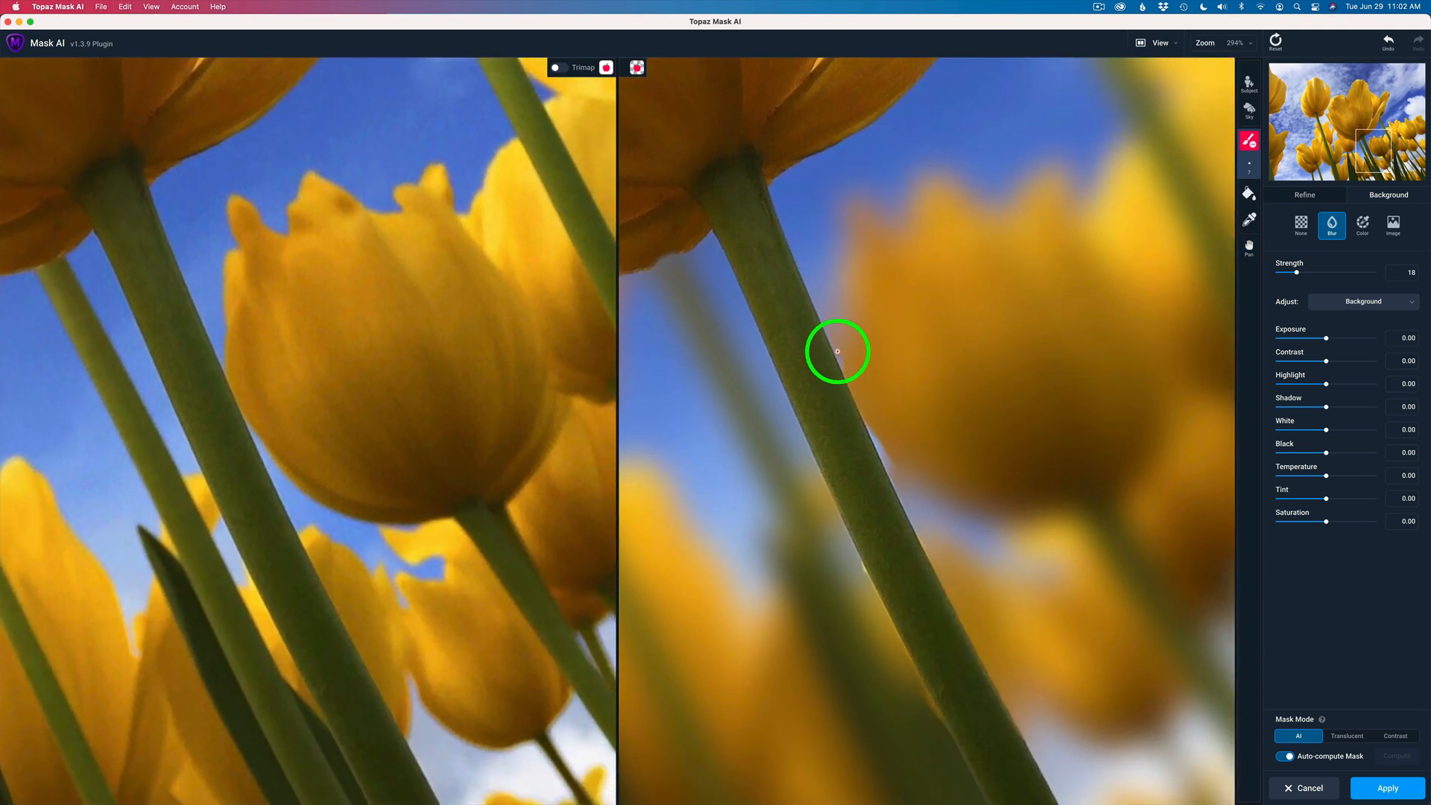
left_click_drag(838, 350, 869, 358)
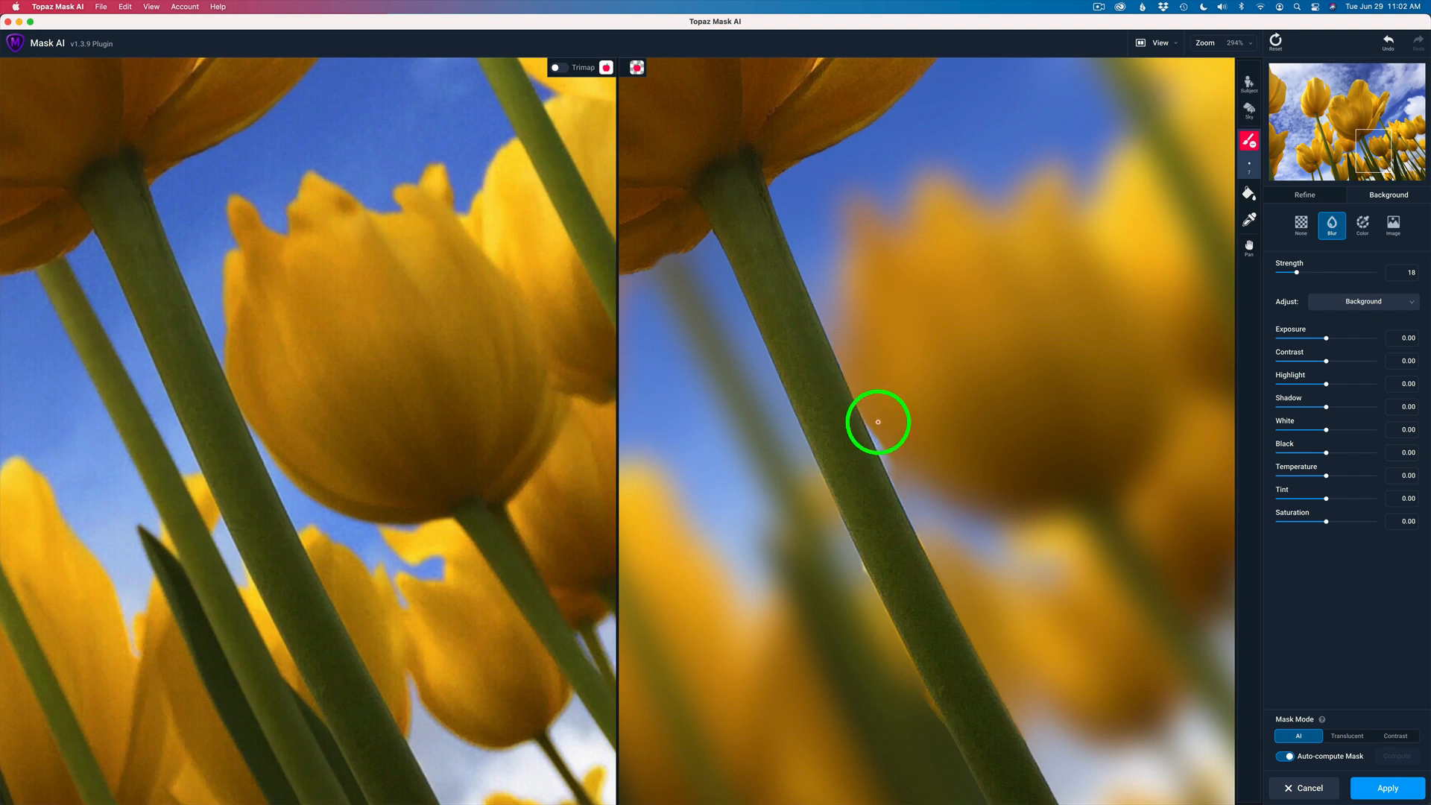
left_click_drag(869, 422, 897, 480)
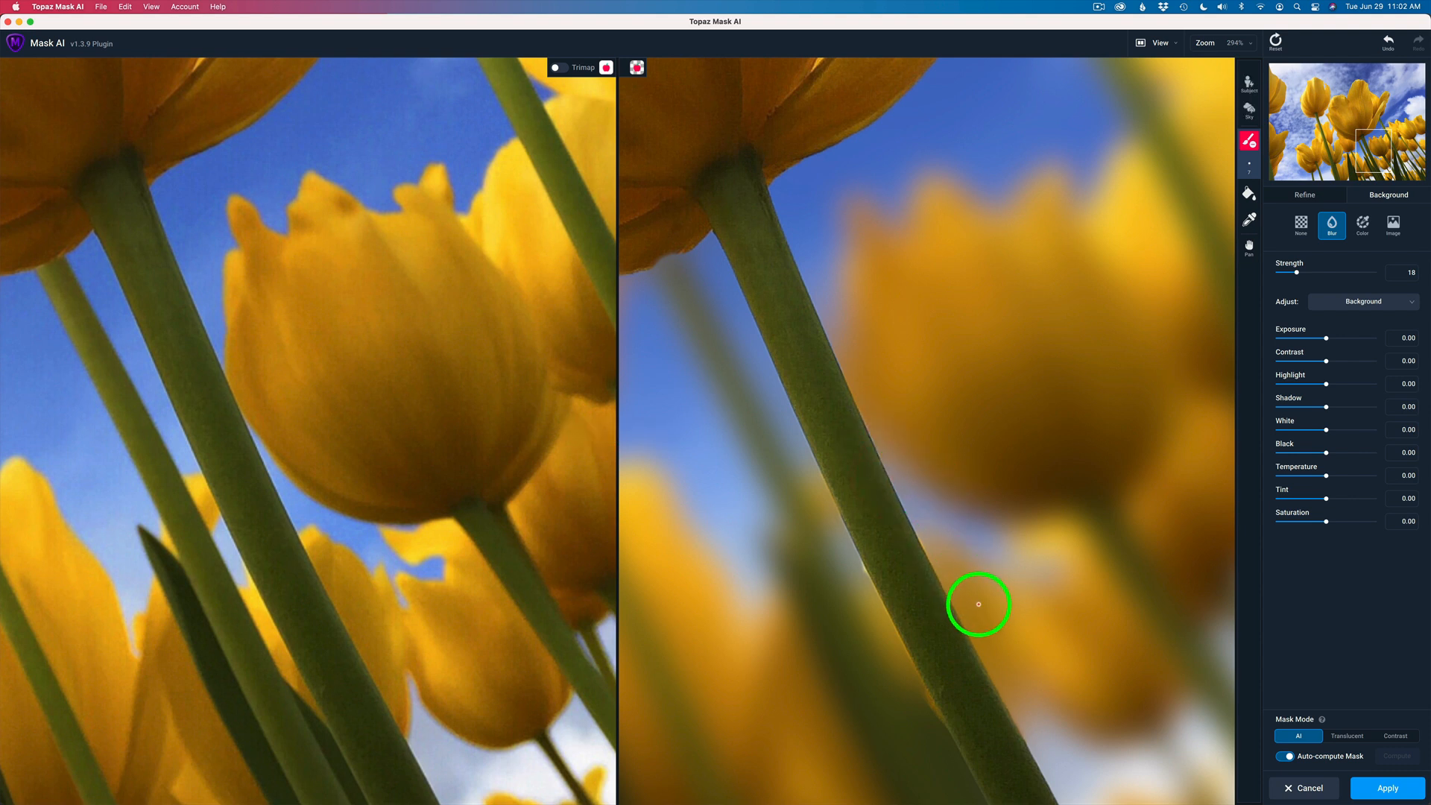
Clean up the left edge of the large tulip's lower stem with the red brush, including the leftover patch beside the leaf.
key("space")
mouse_move(983, 597)
left_mouse_down()
mouse_move(965, 446)
mouse_move(929, 361)
left_mouse_up()
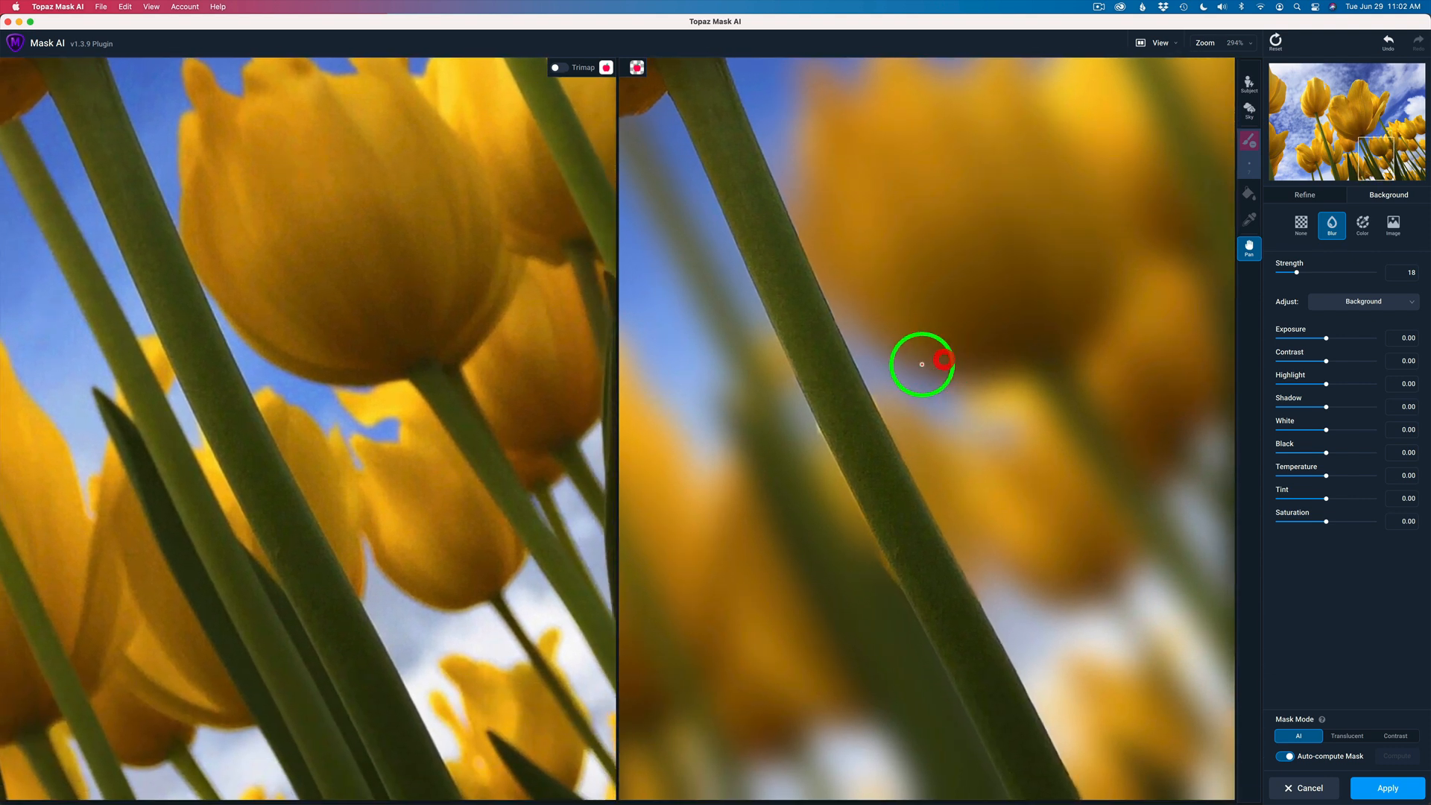
left_click_drag(813, 423, 823, 451)
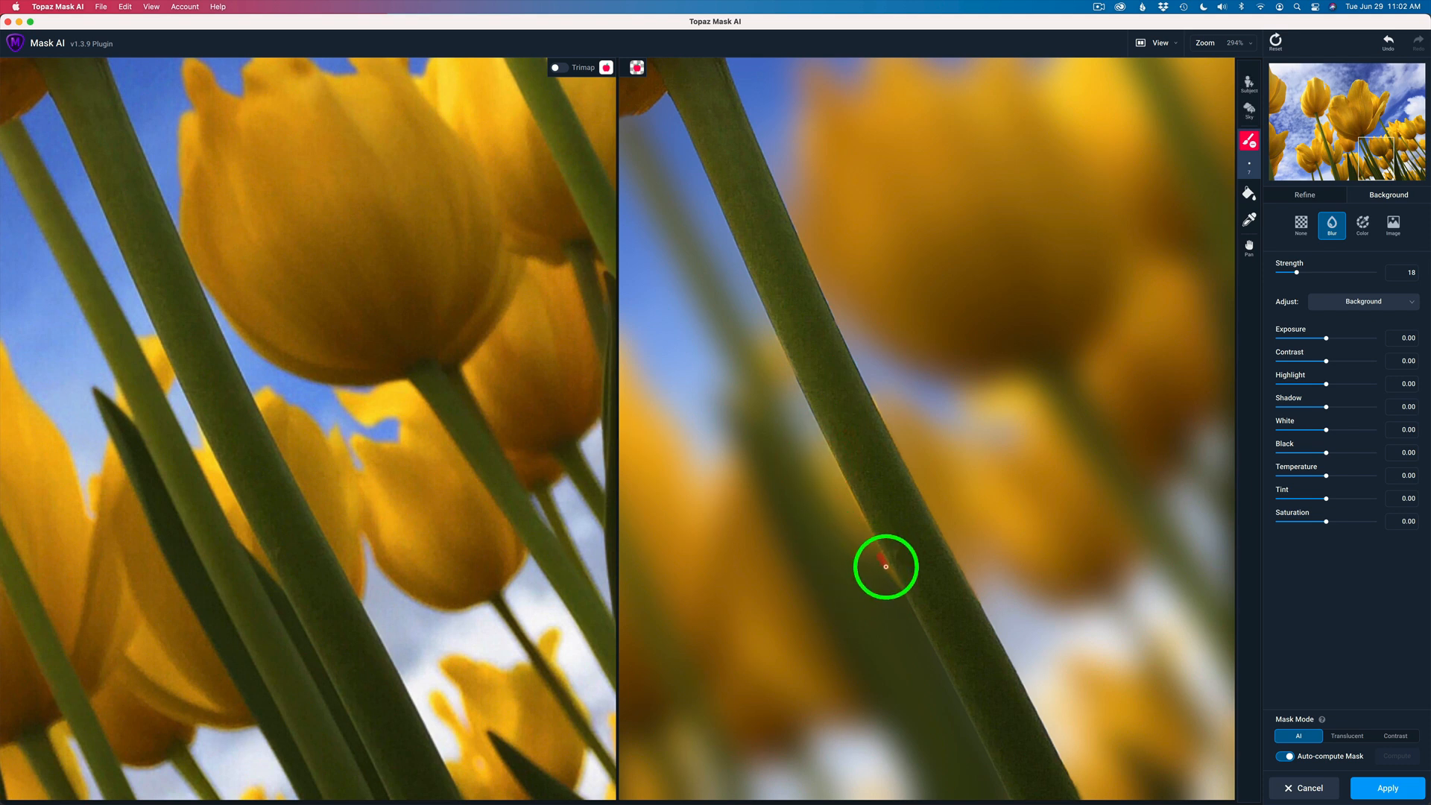
left_click(895, 597)
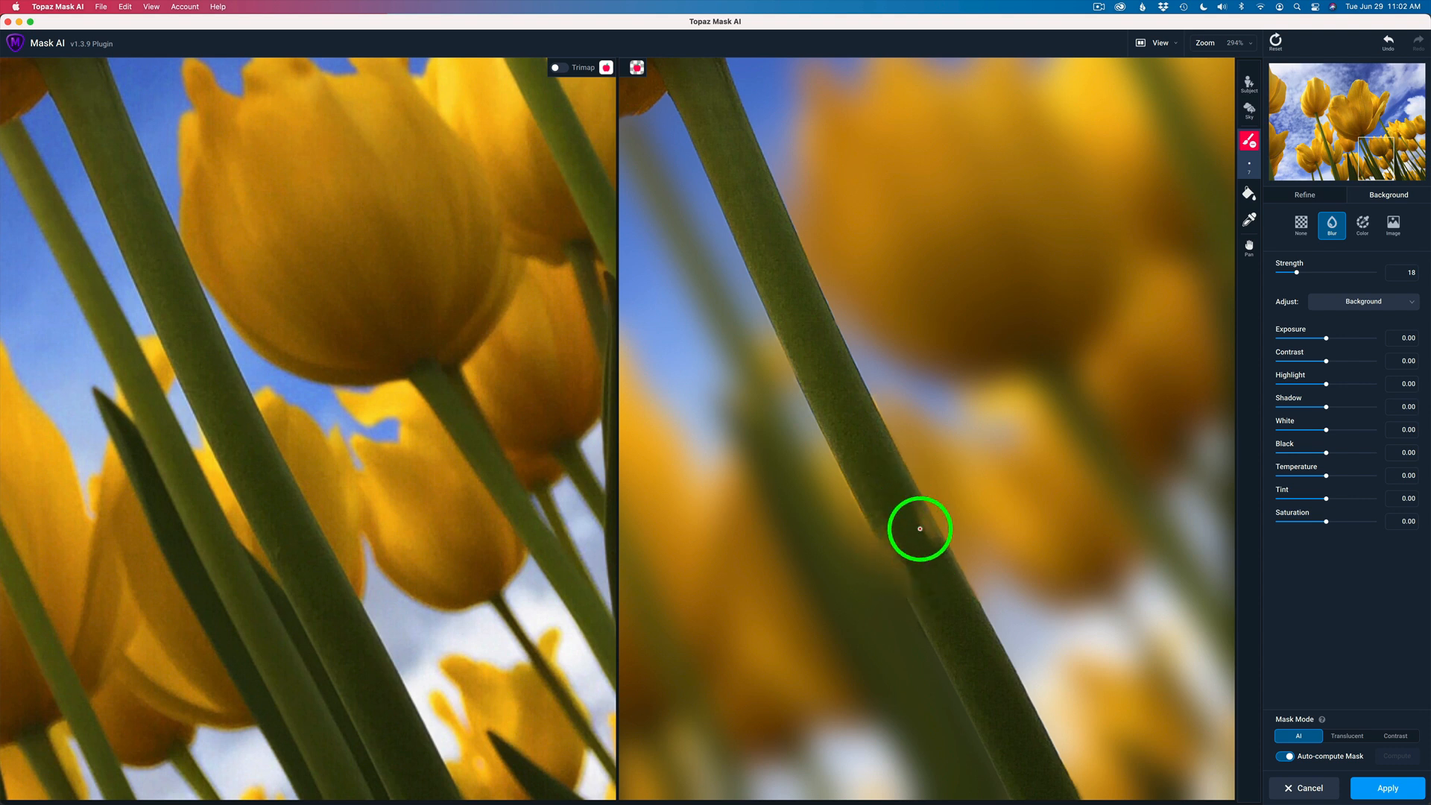
Restore the missing curled tip of the large tulip's right petal to the mask with the green brush.
key("space")
left_click_drag(974, 638, 1074, 658)
left_click_drag(974, 293, 1064, 540)
left_click_drag(1065, 363, 1025, 597)
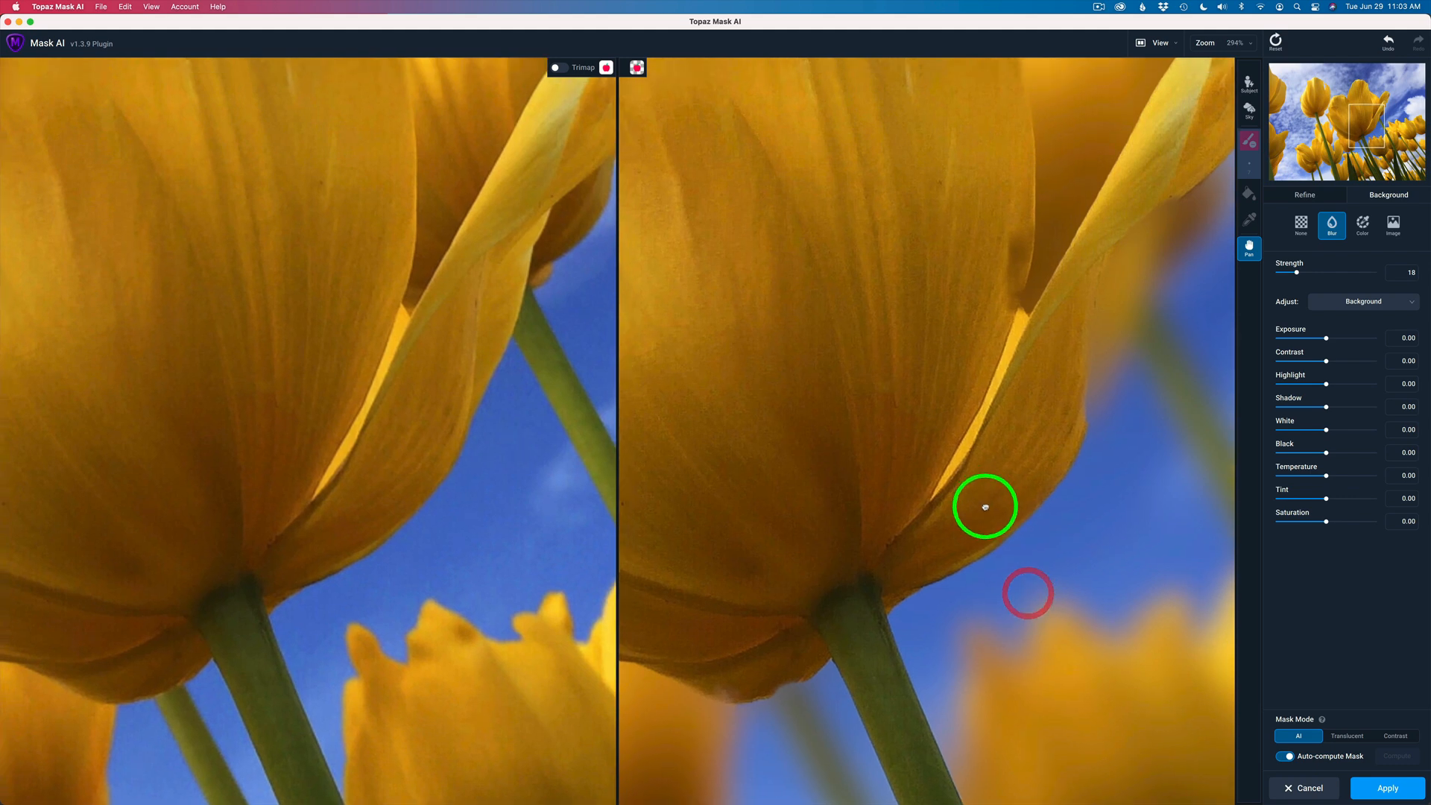
left_click_drag(980, 492, 1038, 716)
left_click_drag(1009, 578, 1016, 670)
left_click_drag(974, 559, 641, 508)
left_click_drag(986, 504, 941, 515)
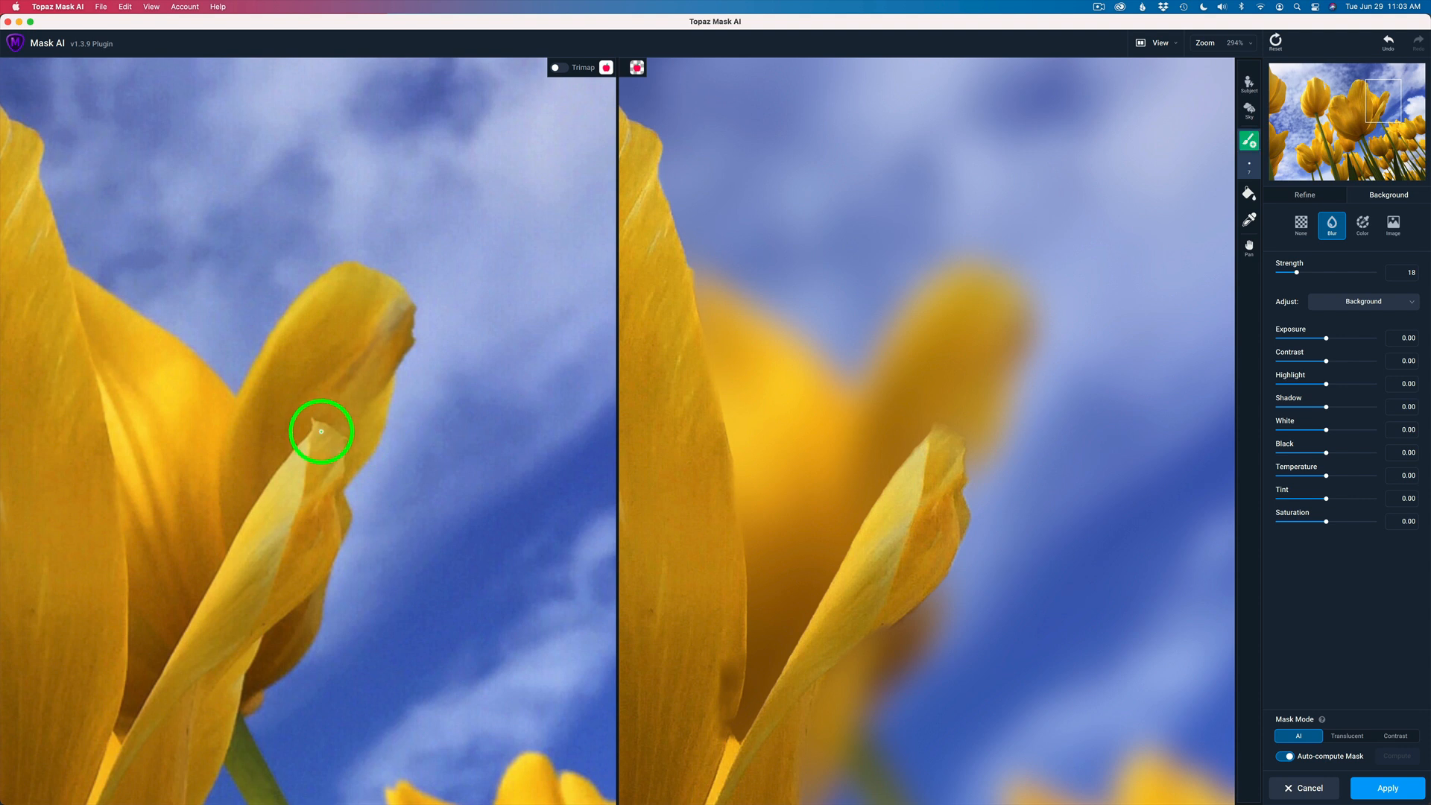
left_click_drag(315, 422, 337, 441)
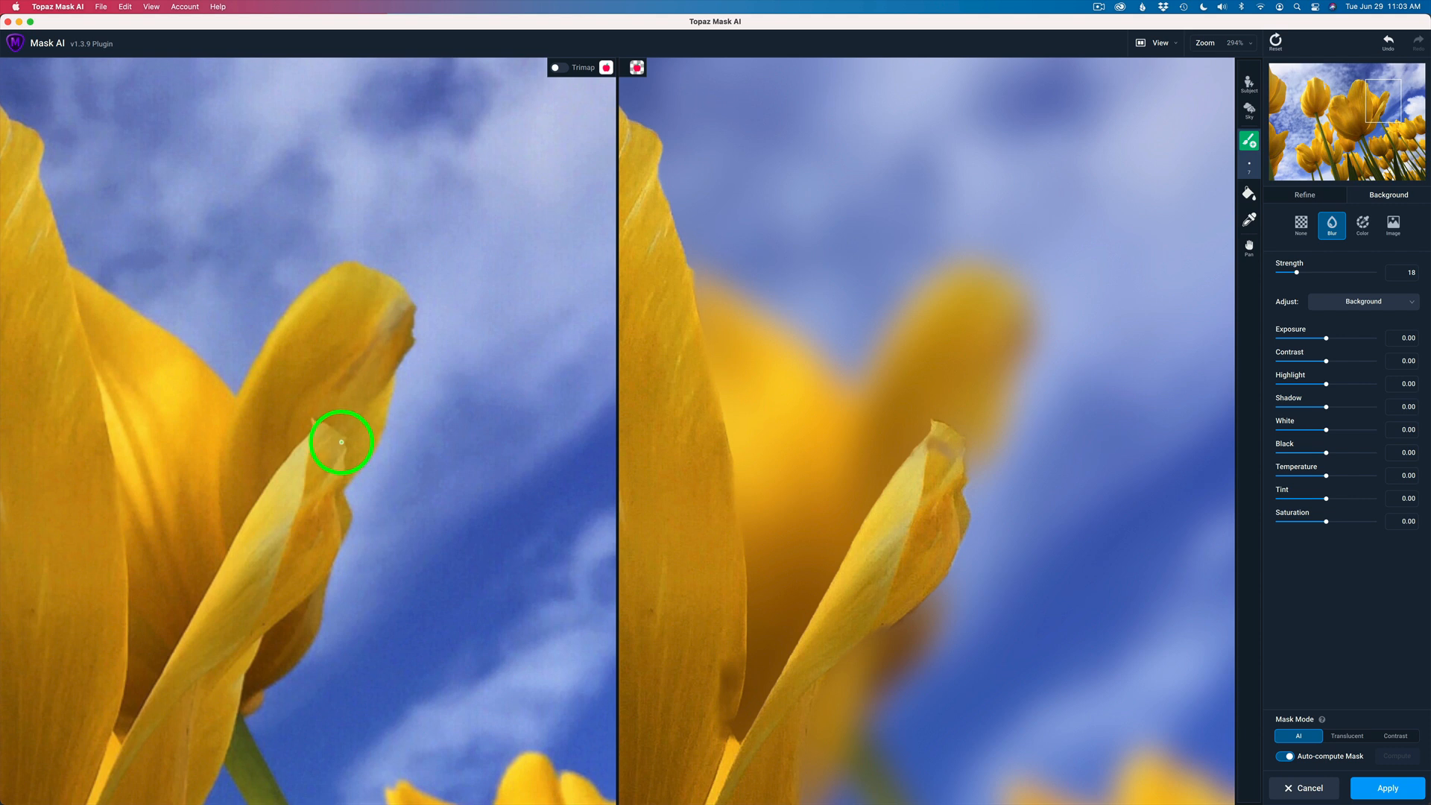
left_click(342, 451)
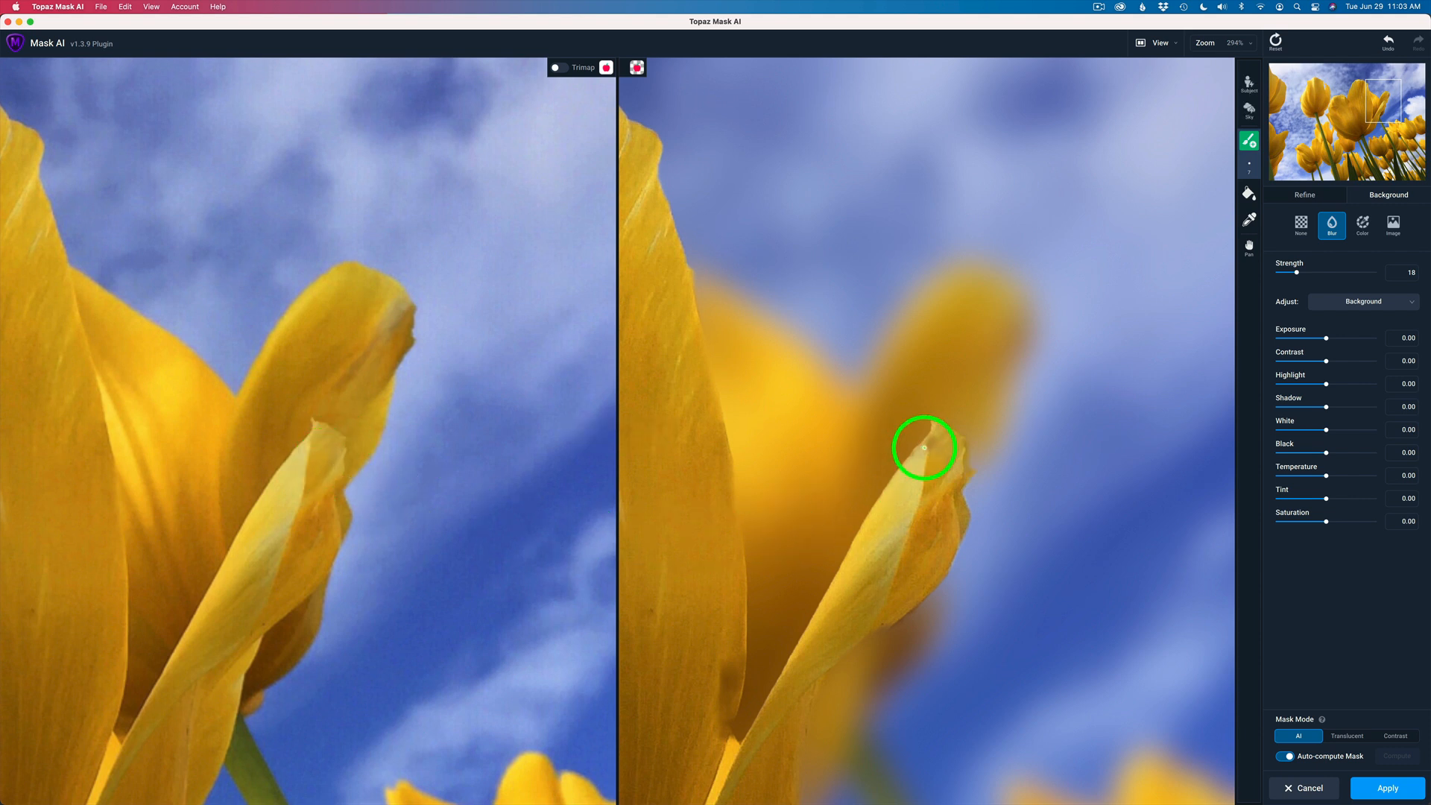
Restore the inner left edge just below the right petal's tip with the green brush.
left_click(927, 446)
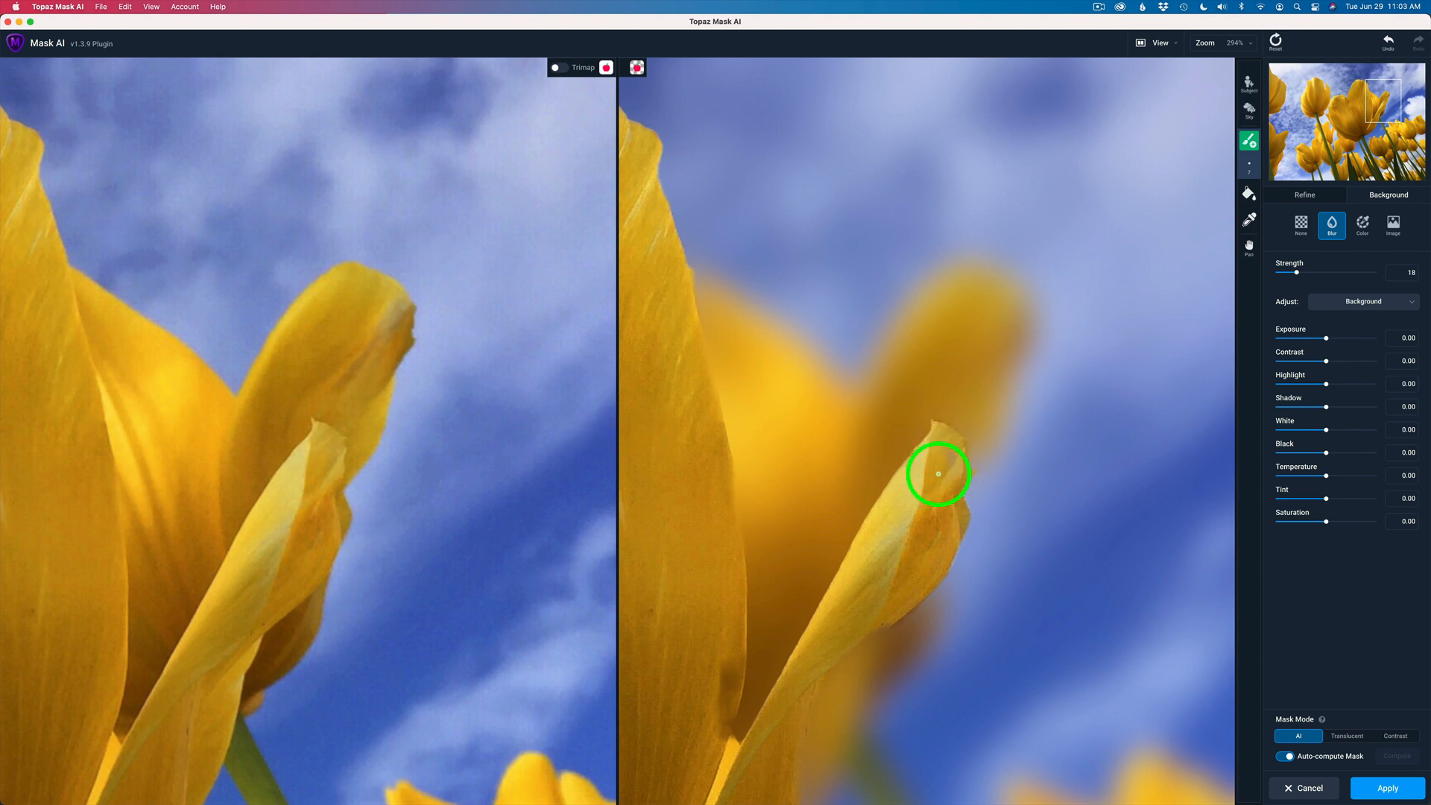
mouse_move(947, 467)
left_mouse_down()
mouse_move(924, 529)
mouse_move(926, 452)
left_mouse_up()
left_click(905, 467)
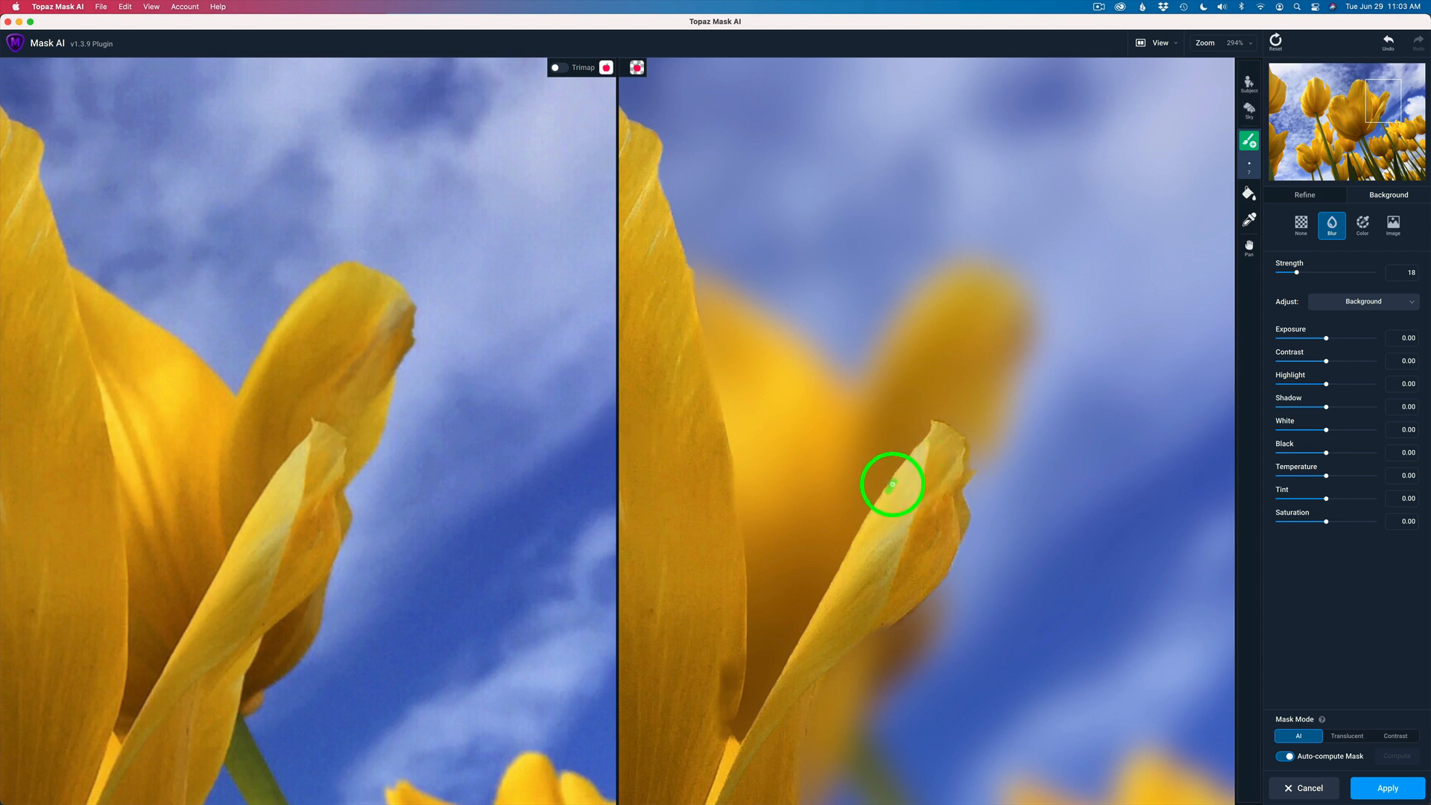
left_click(892, 485)
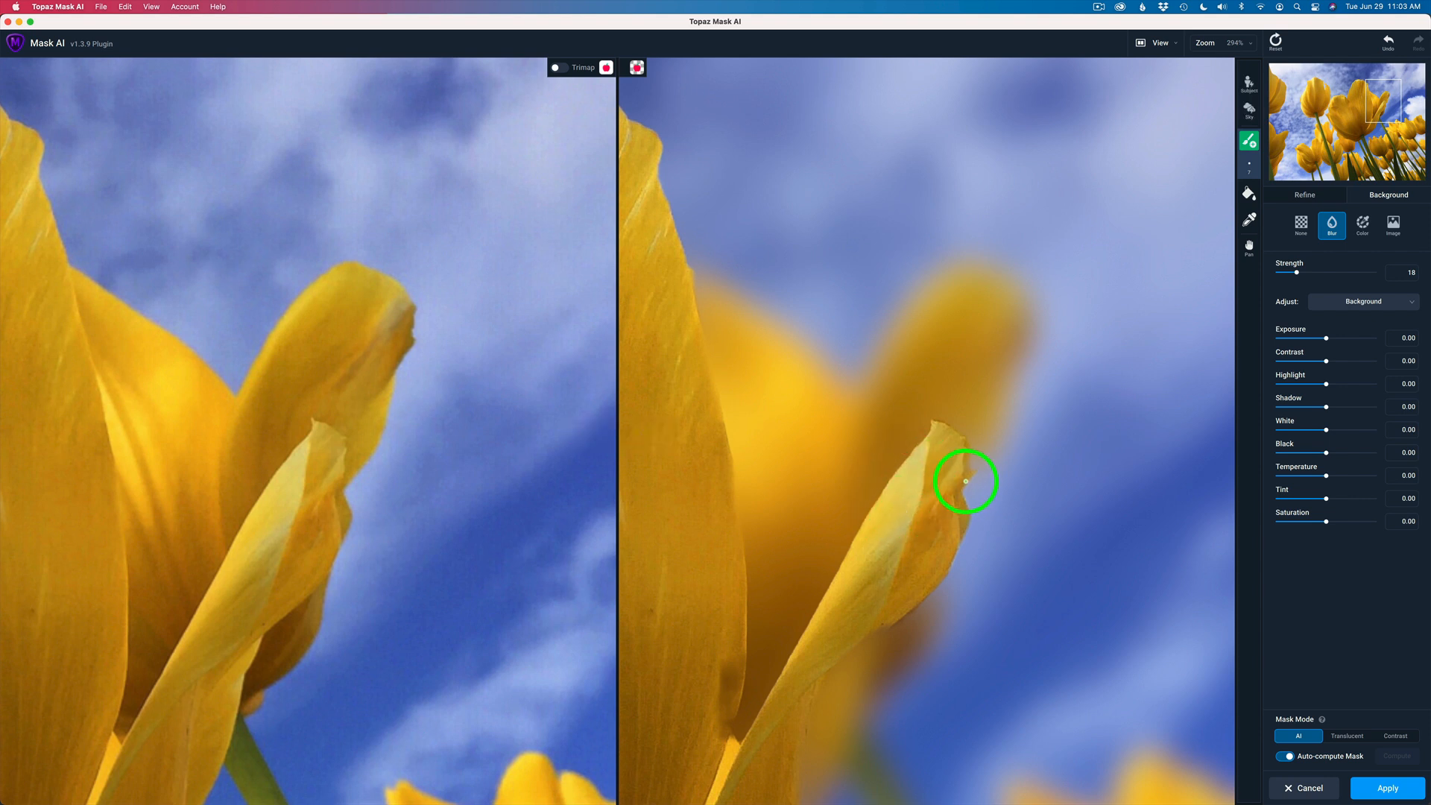
Review the cleaned-up right petal and the whole image, and show the image in a single pane.
key("space")
left_click_drag(895, 588, 968, 342)
left_click_drag(872, 543, 892, 473)
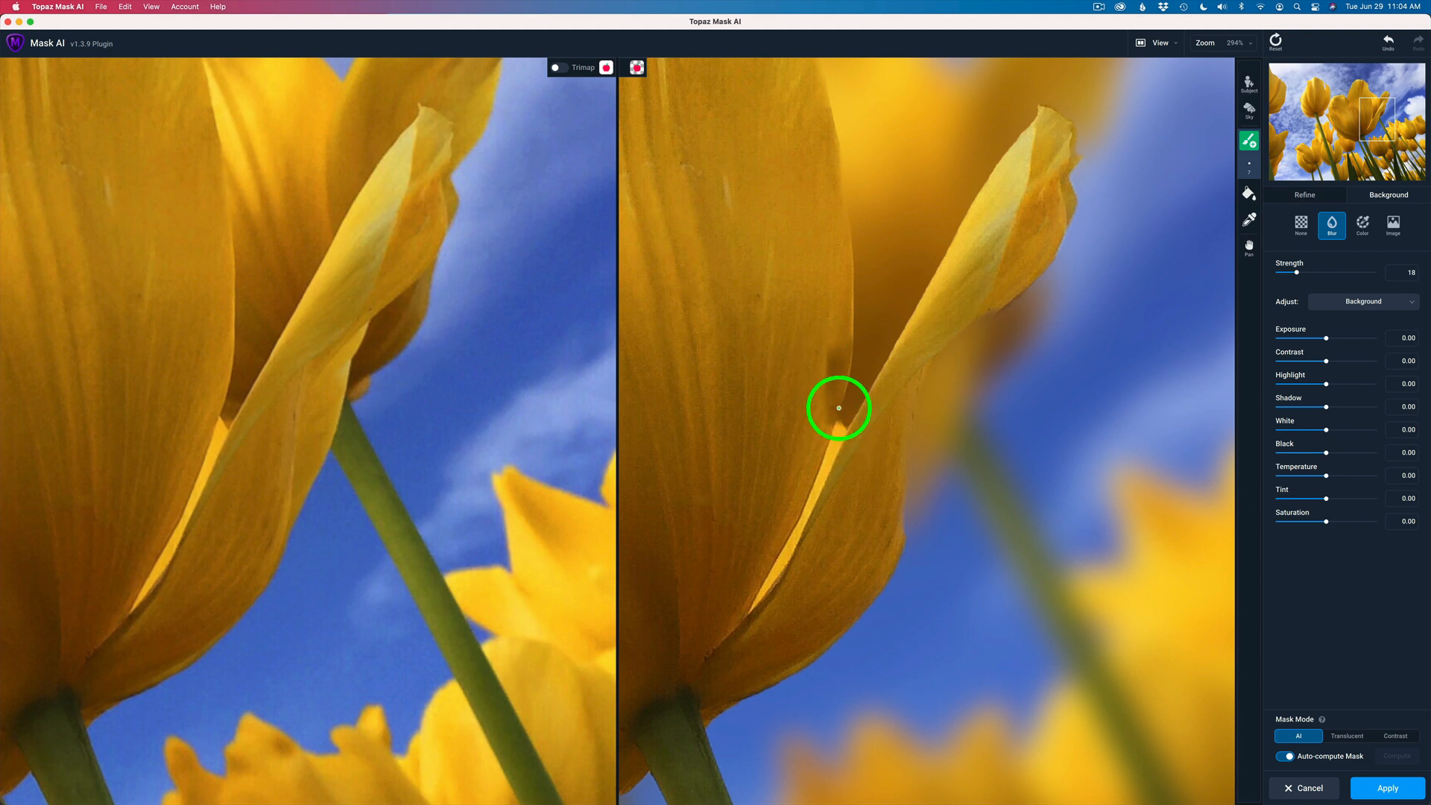
scroll(955, 331, "down", 10)
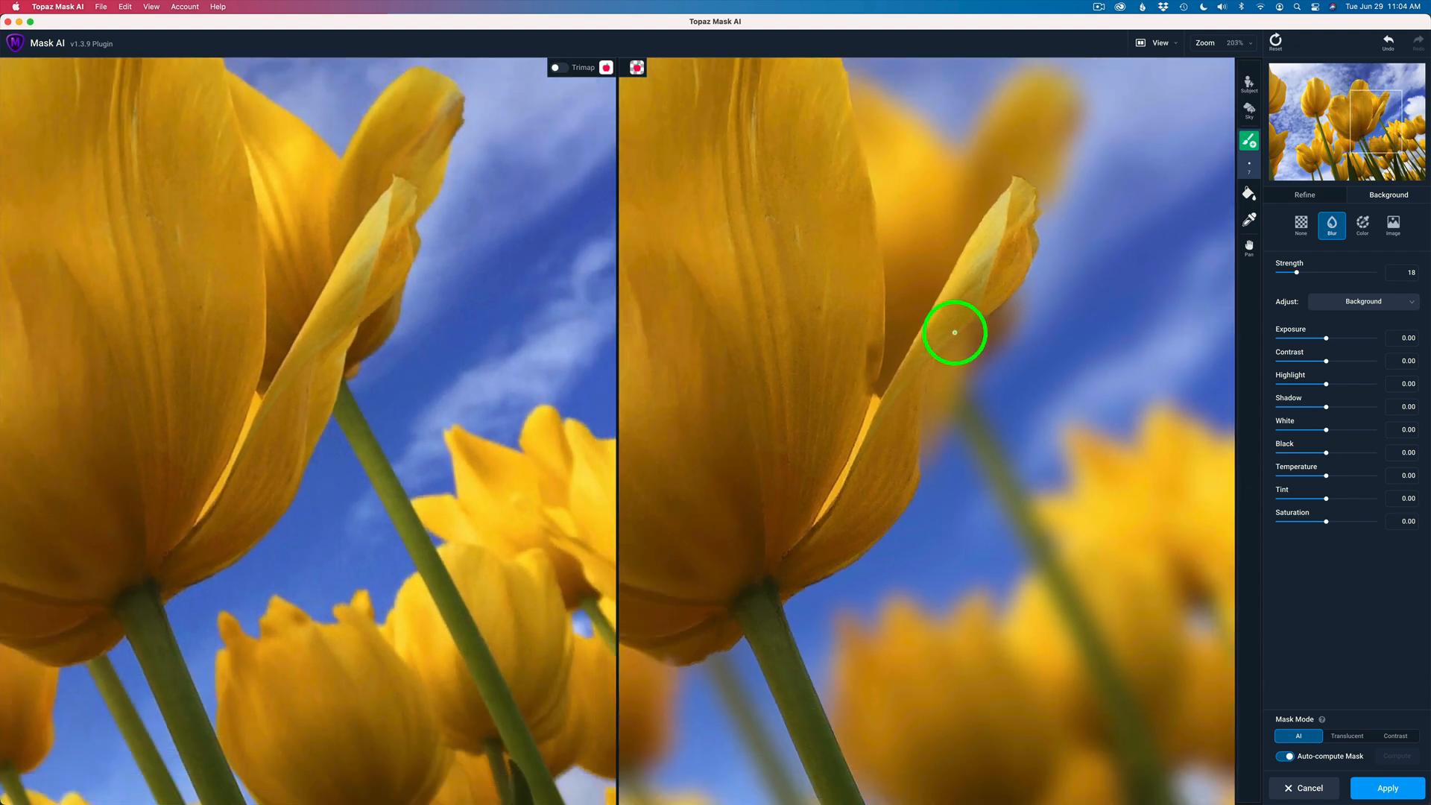
scroll(955, 332, "down", 2)
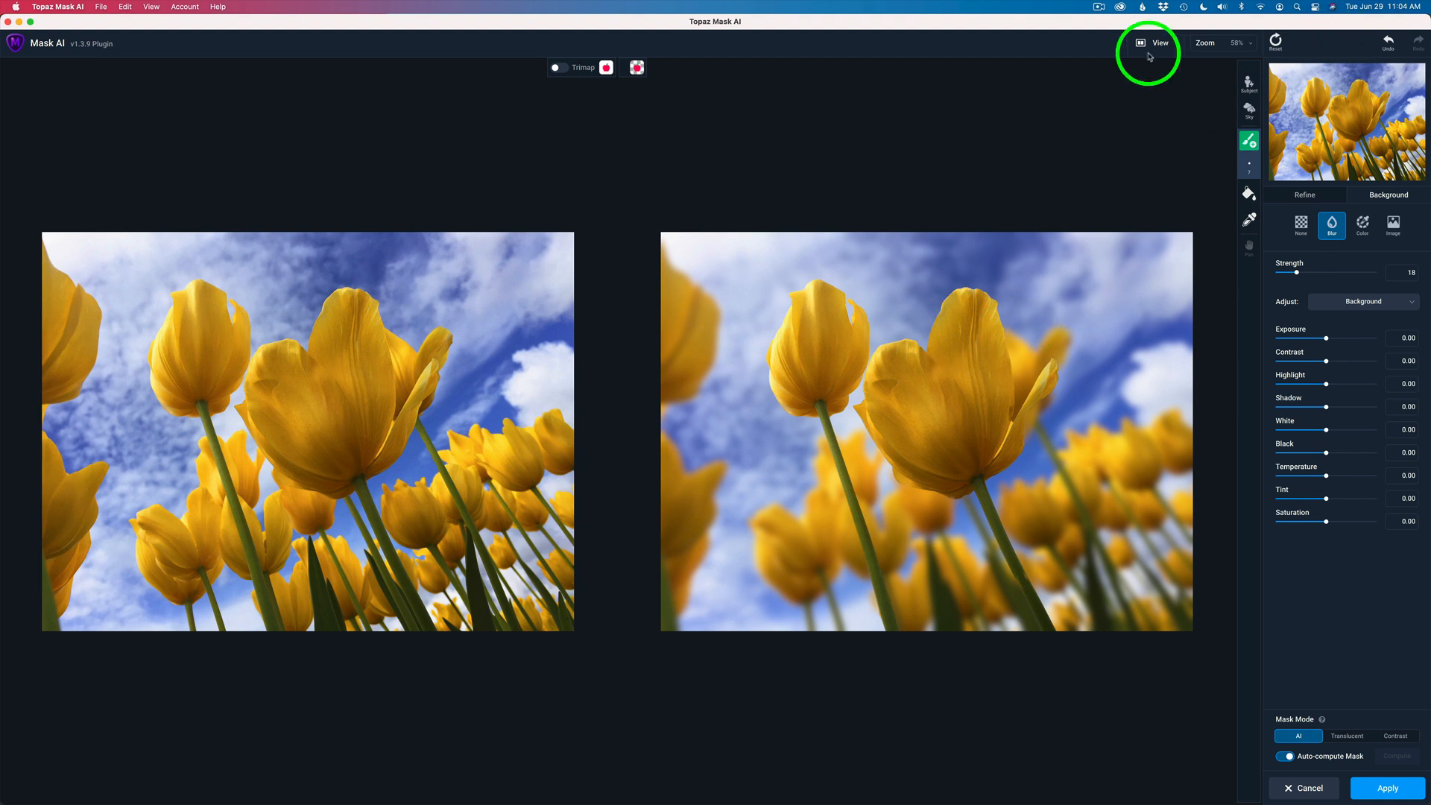
left_click(1176, 45)
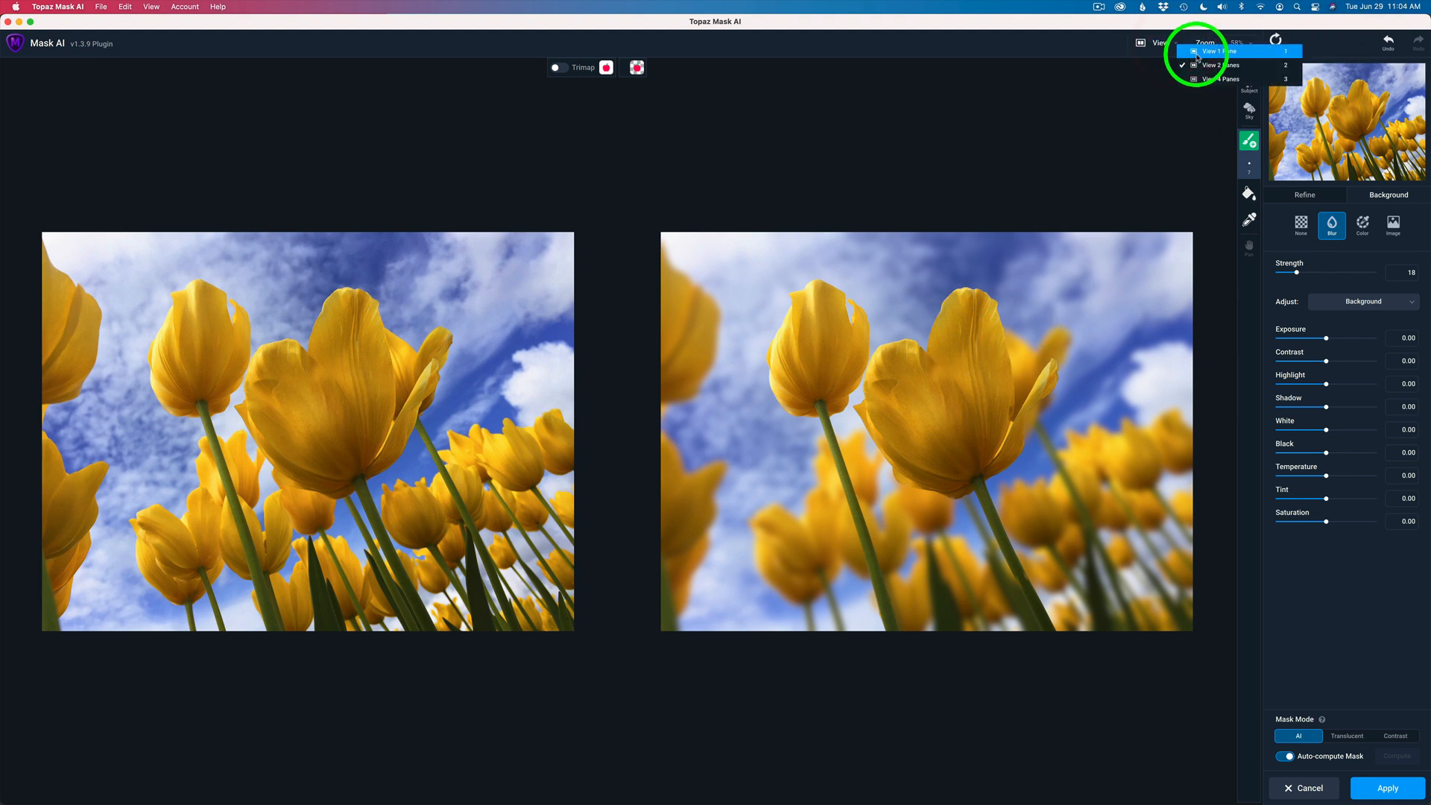
left_click(1224, 53)
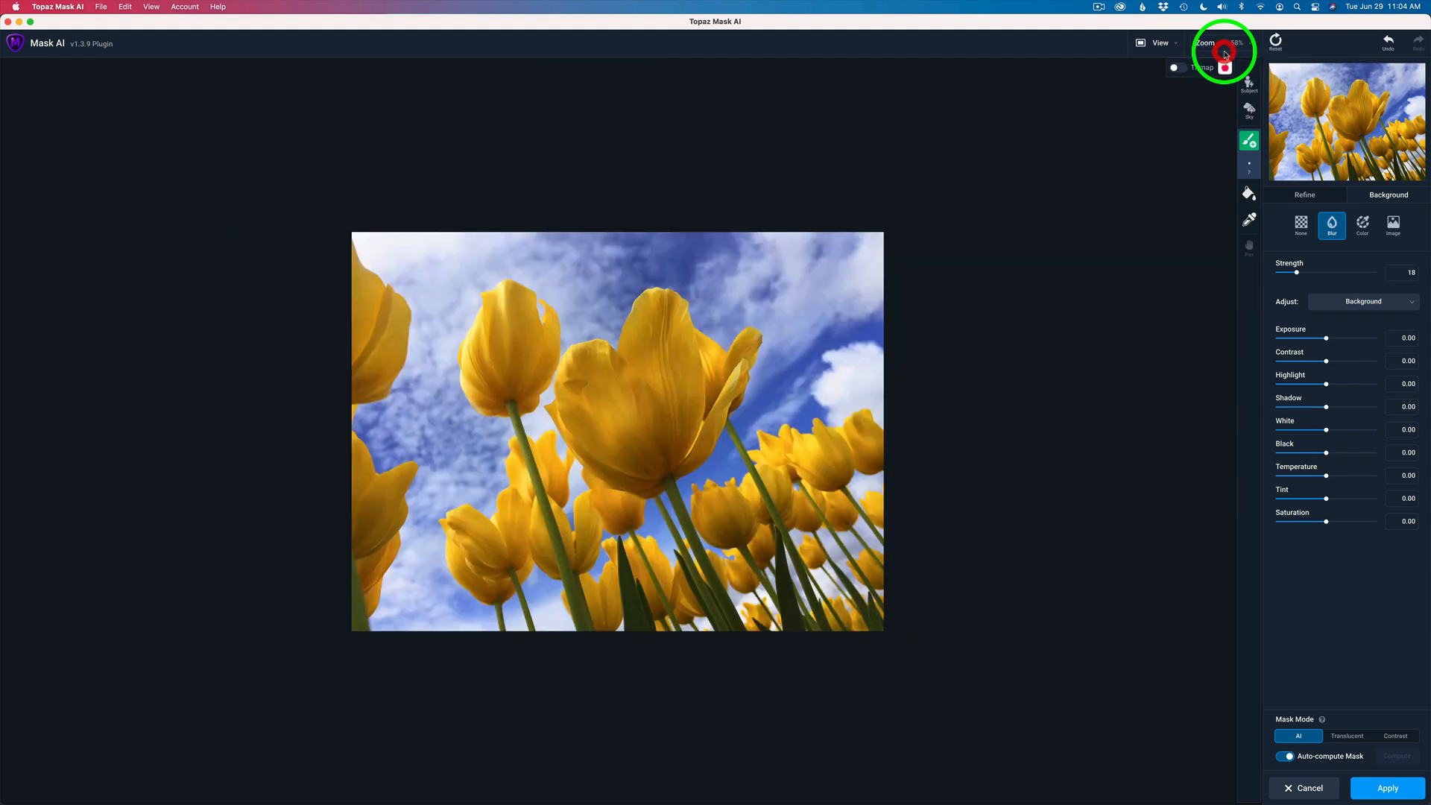
scroll(792, 345, "up", 4)
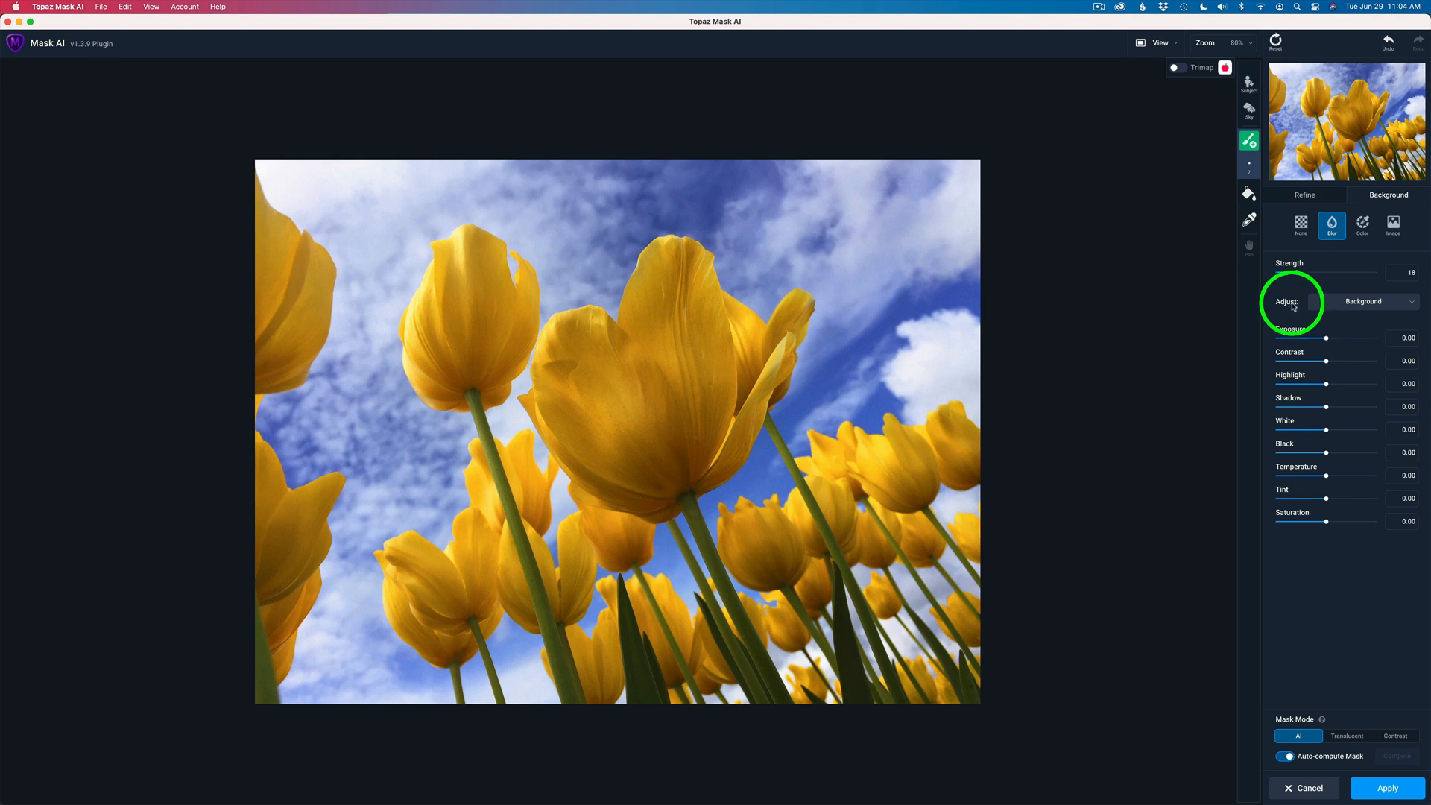
left_click(1415, 305)
left_click(1296, 277)
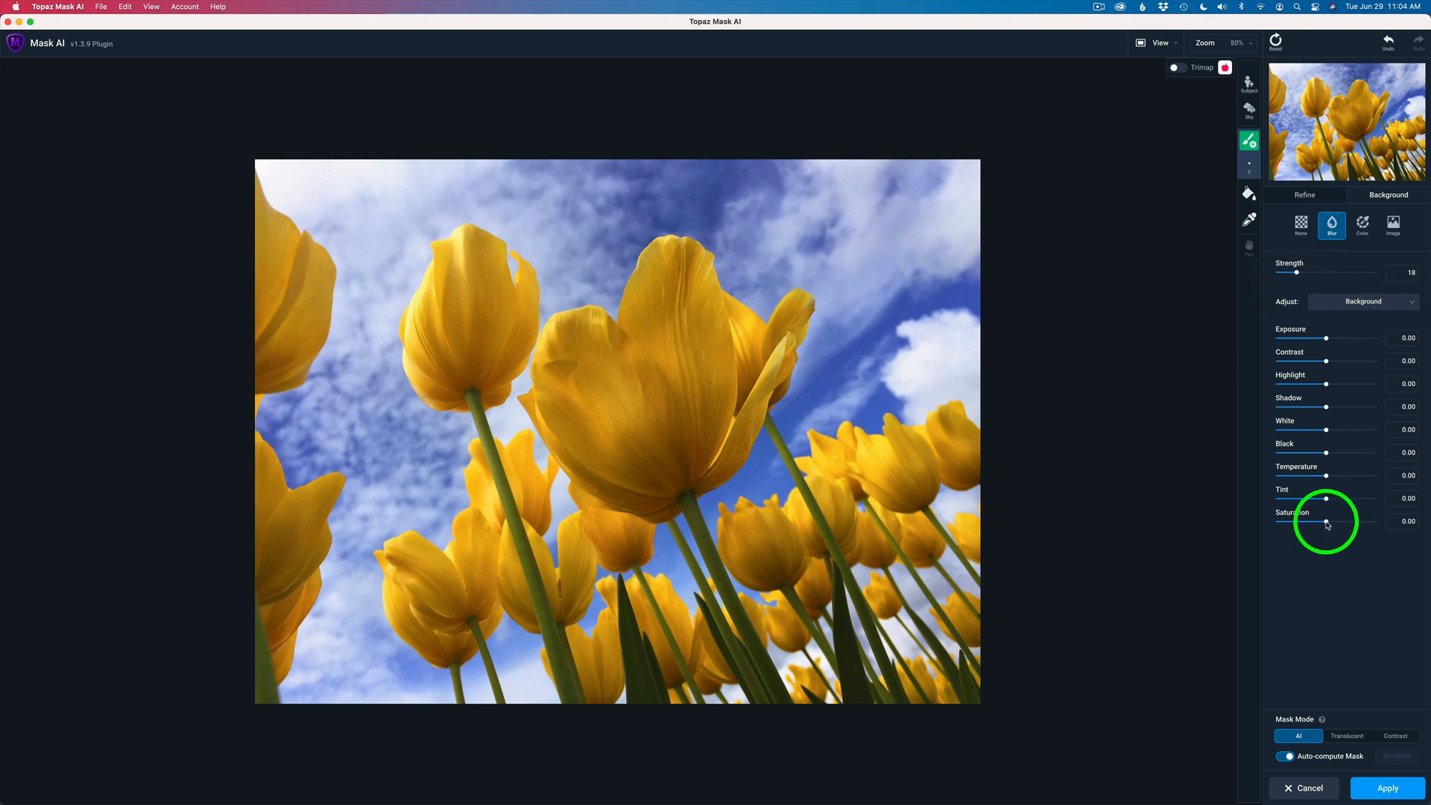
mouse_move(1327, 525)
left_mouse_down()
mouse_move(1295, 523)
mouse_move(1329, 521)
left_mouse_up()
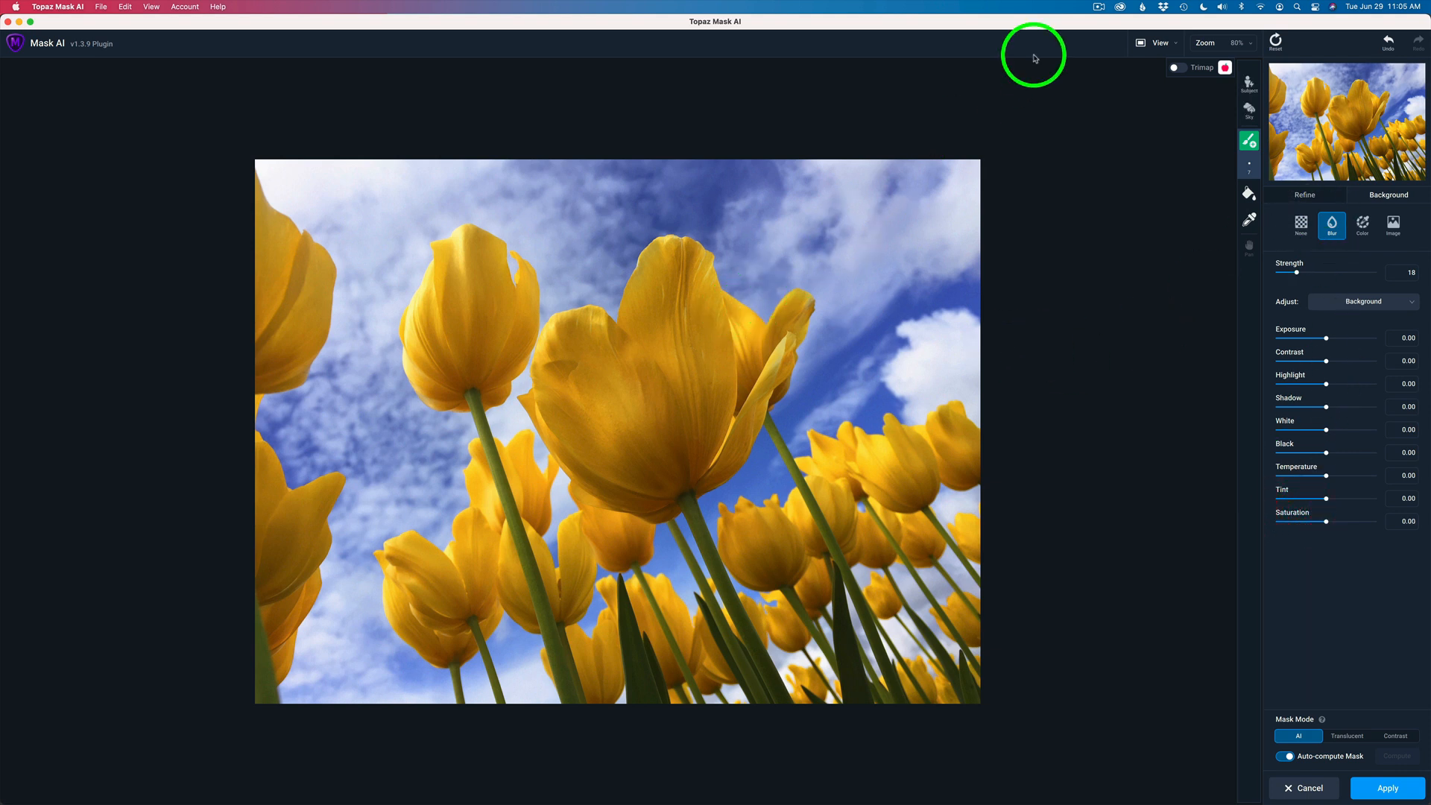
Set the single-pane preview to the Keep result, checking the black-and-white mask in between.
left_click(1208, 70)
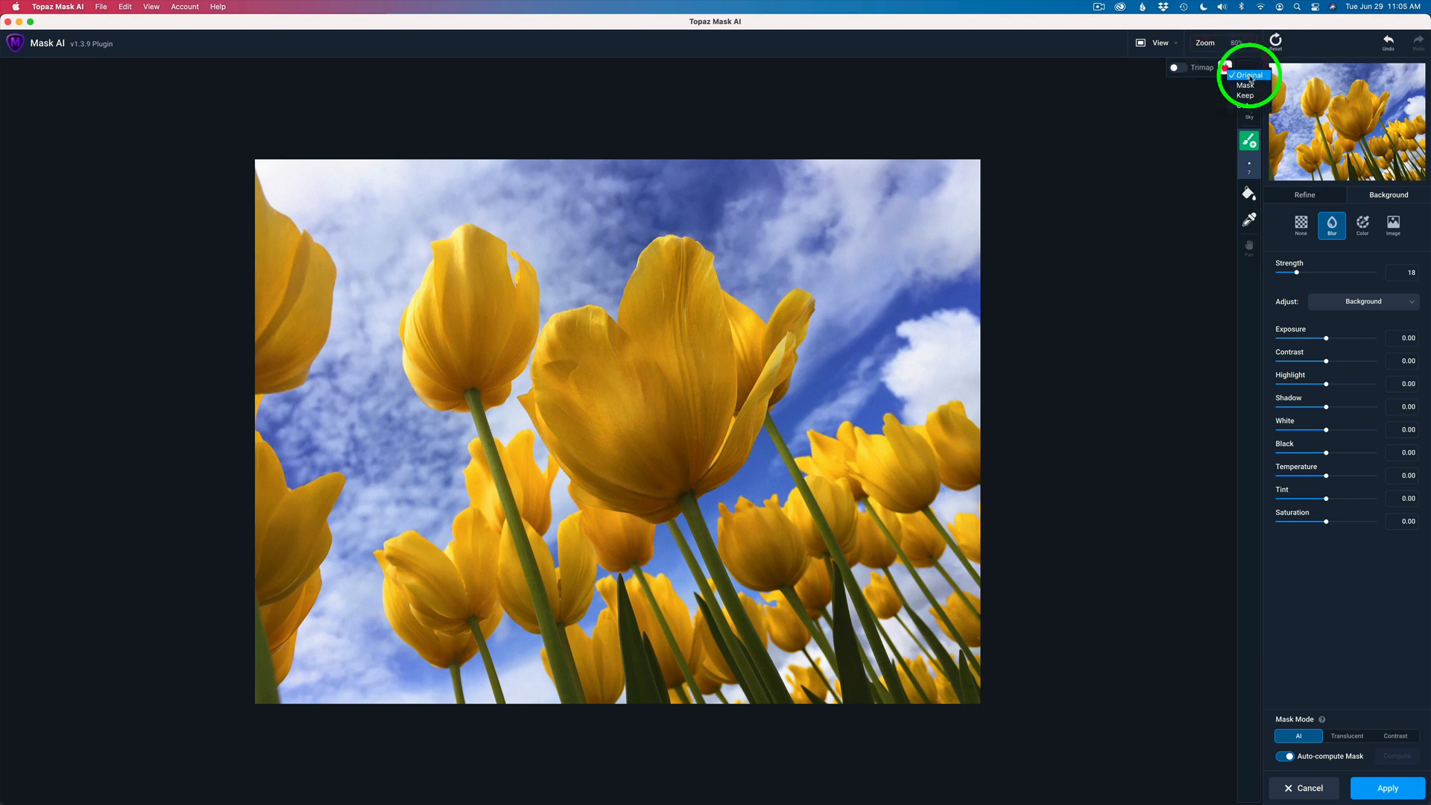
left_click(1248, 97)
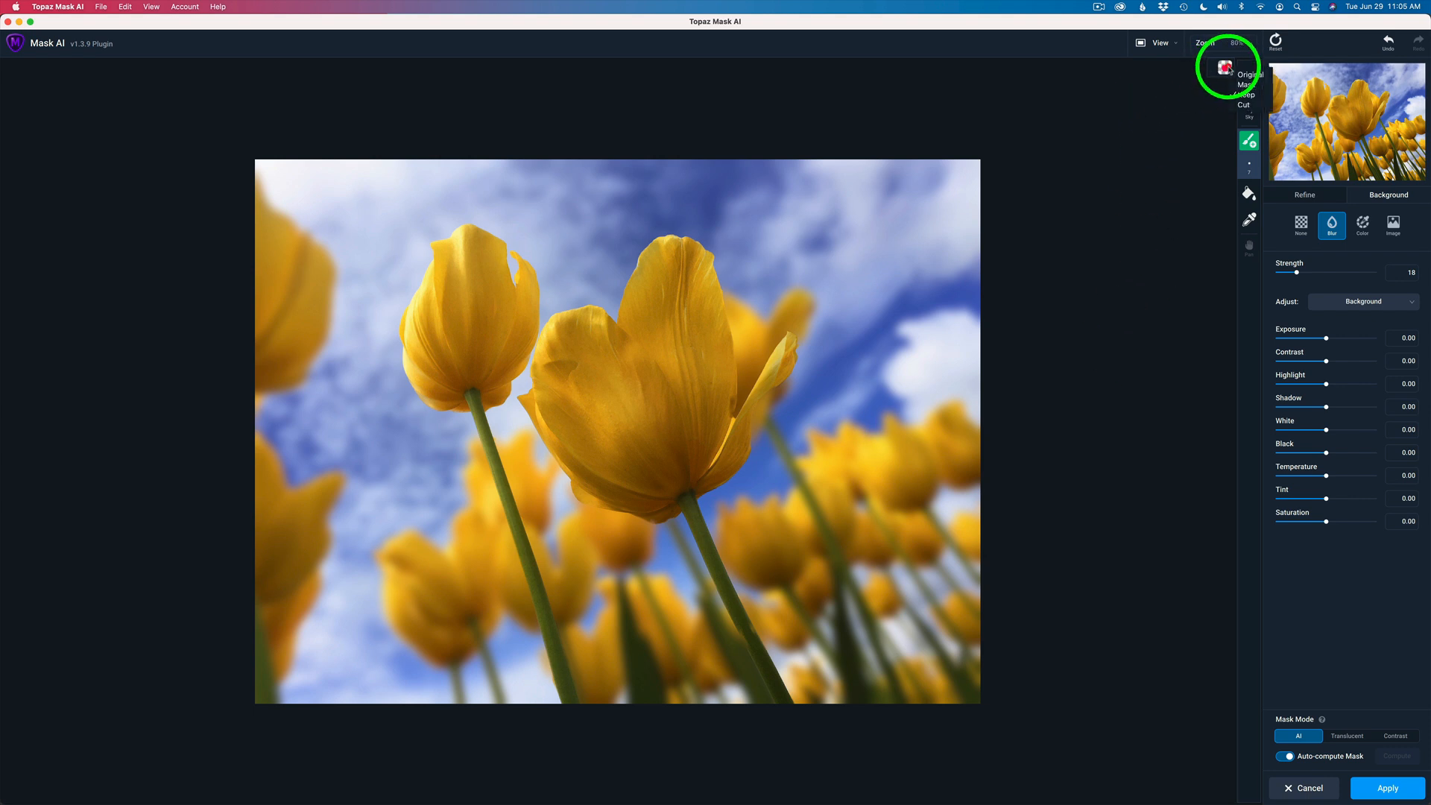
left_click(1250, 85)
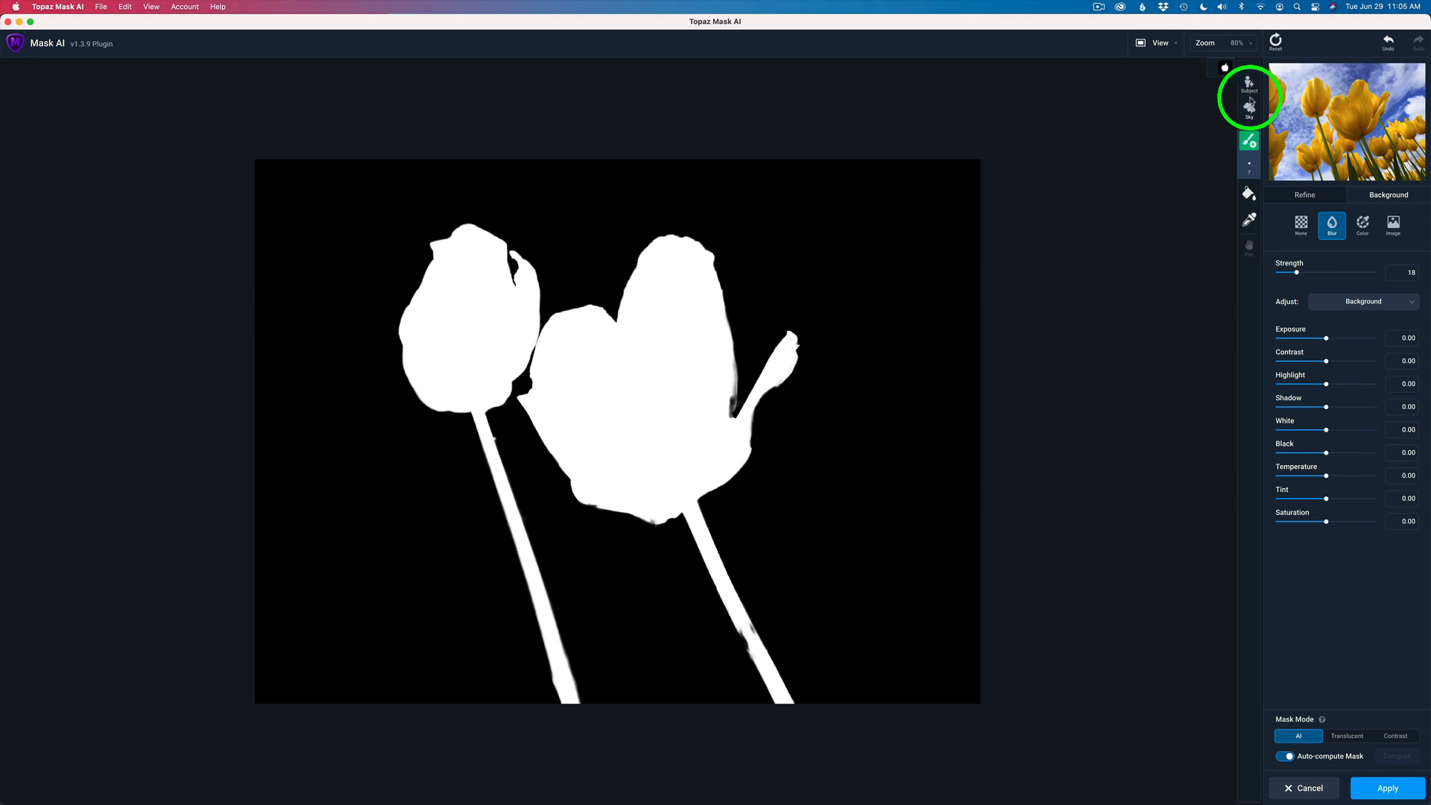
left_click(1225, 69)
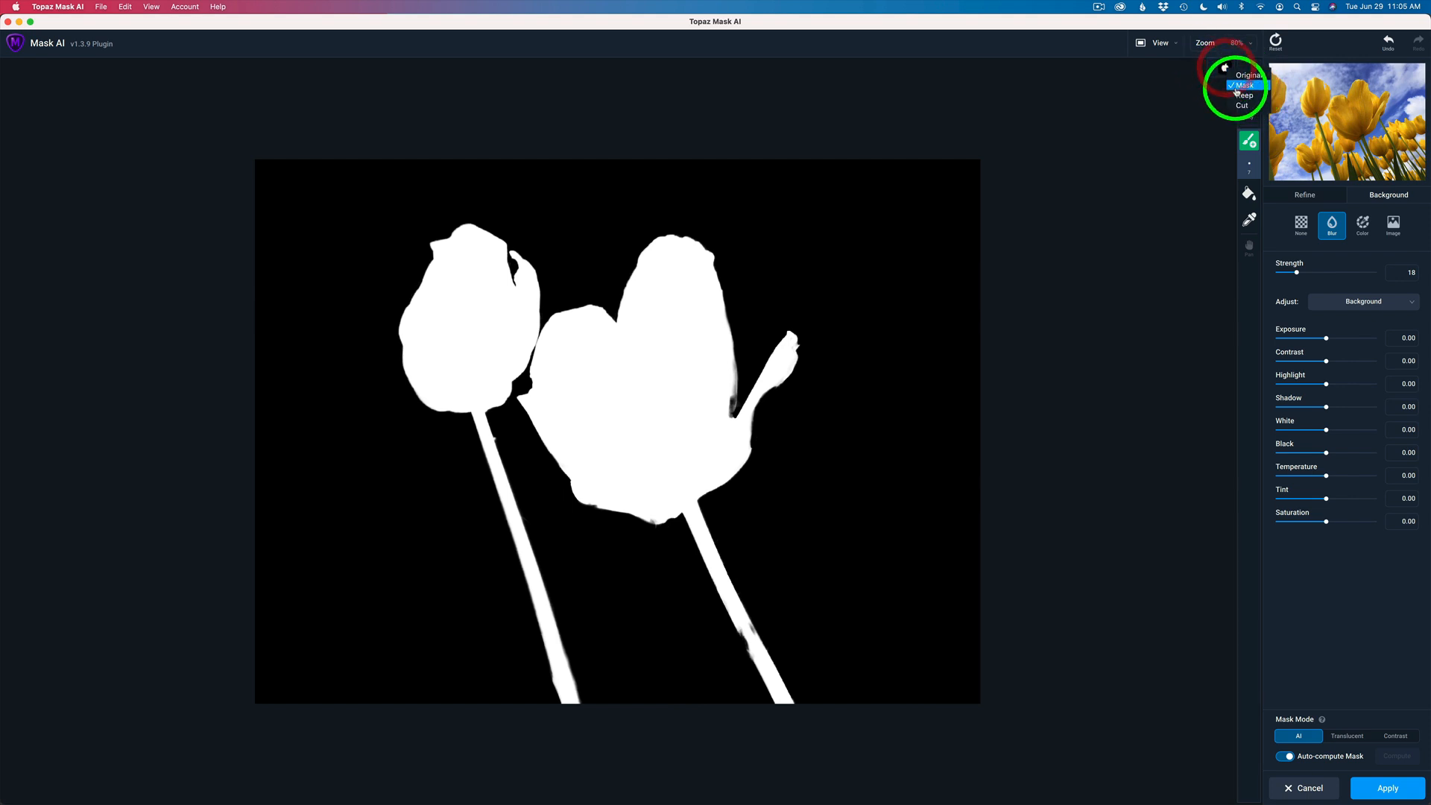
left_click(1238, 95)
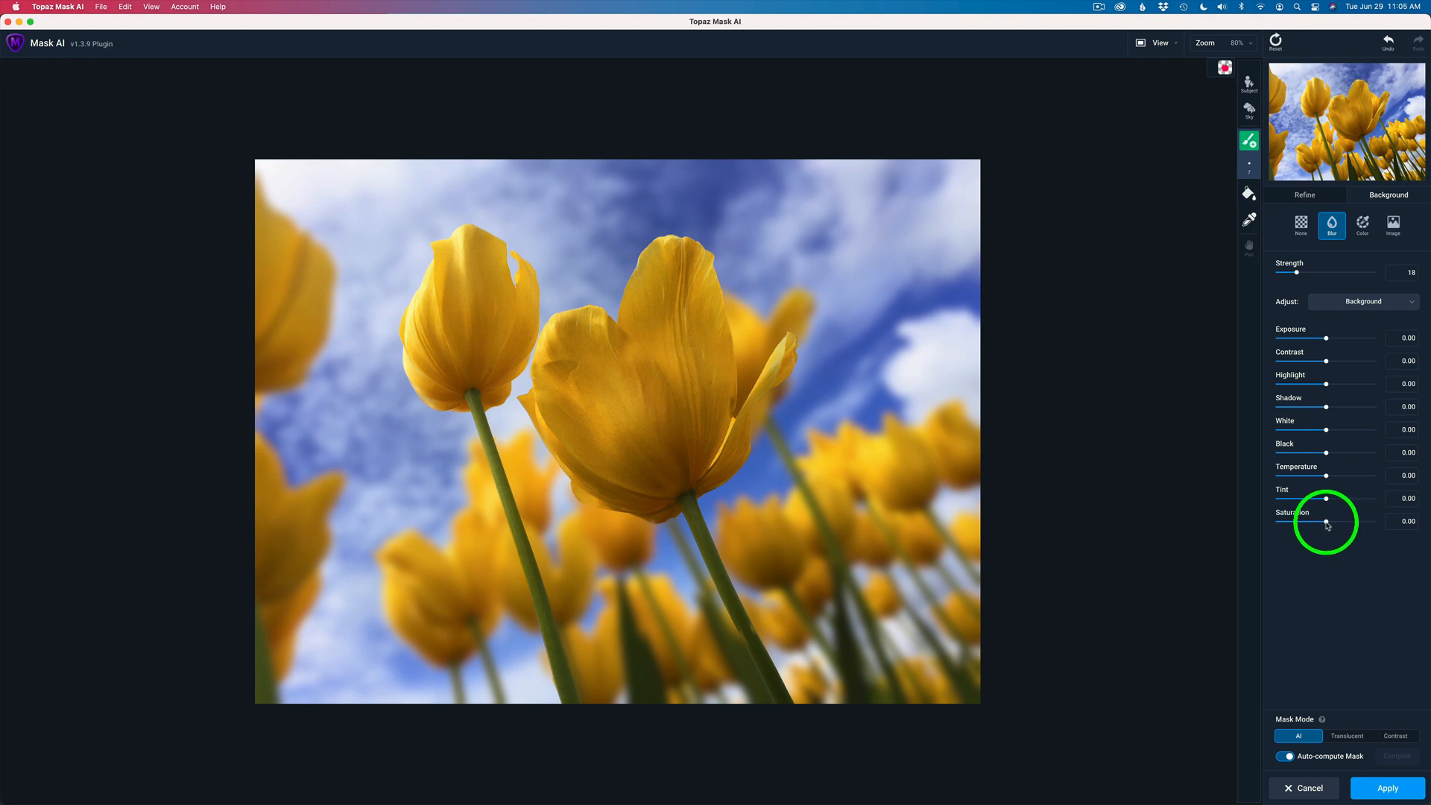
Lower the background saturation to -0.09 and apply the image to Photoshop as a composite.
left_click_drag(1327, 522, 1320, 522)
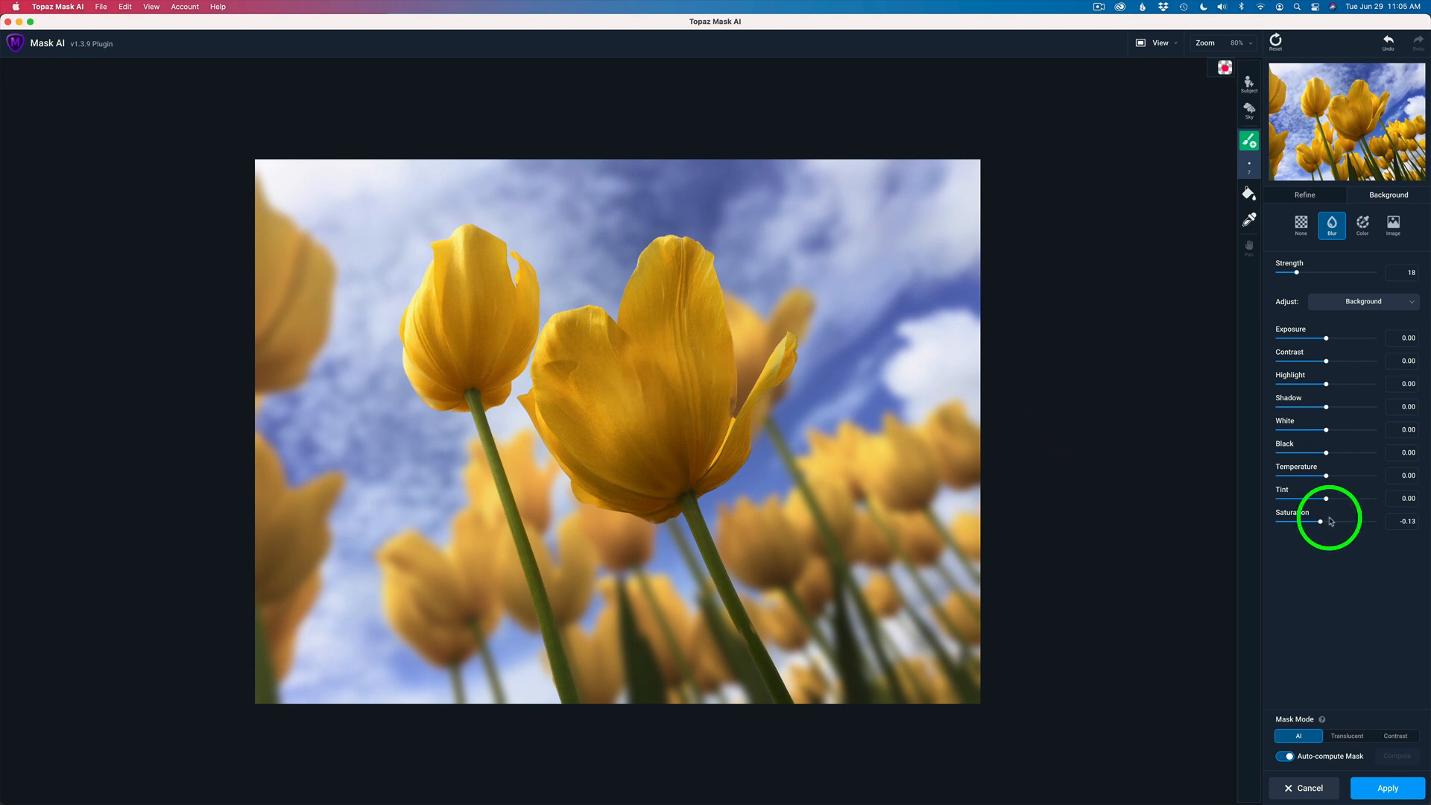
left_click_drag(1320, 524, 1320, 524)
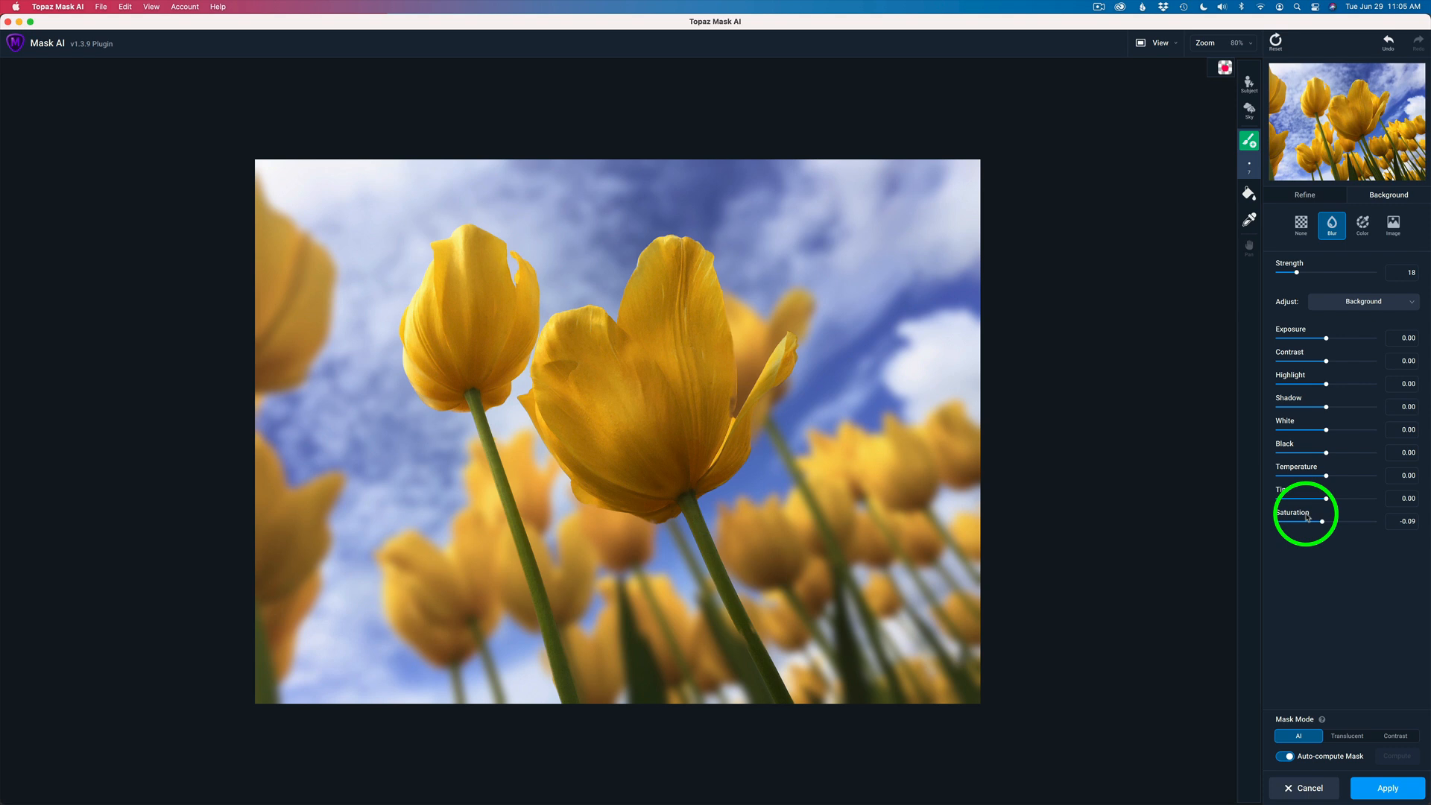
left_click(1386, 791)
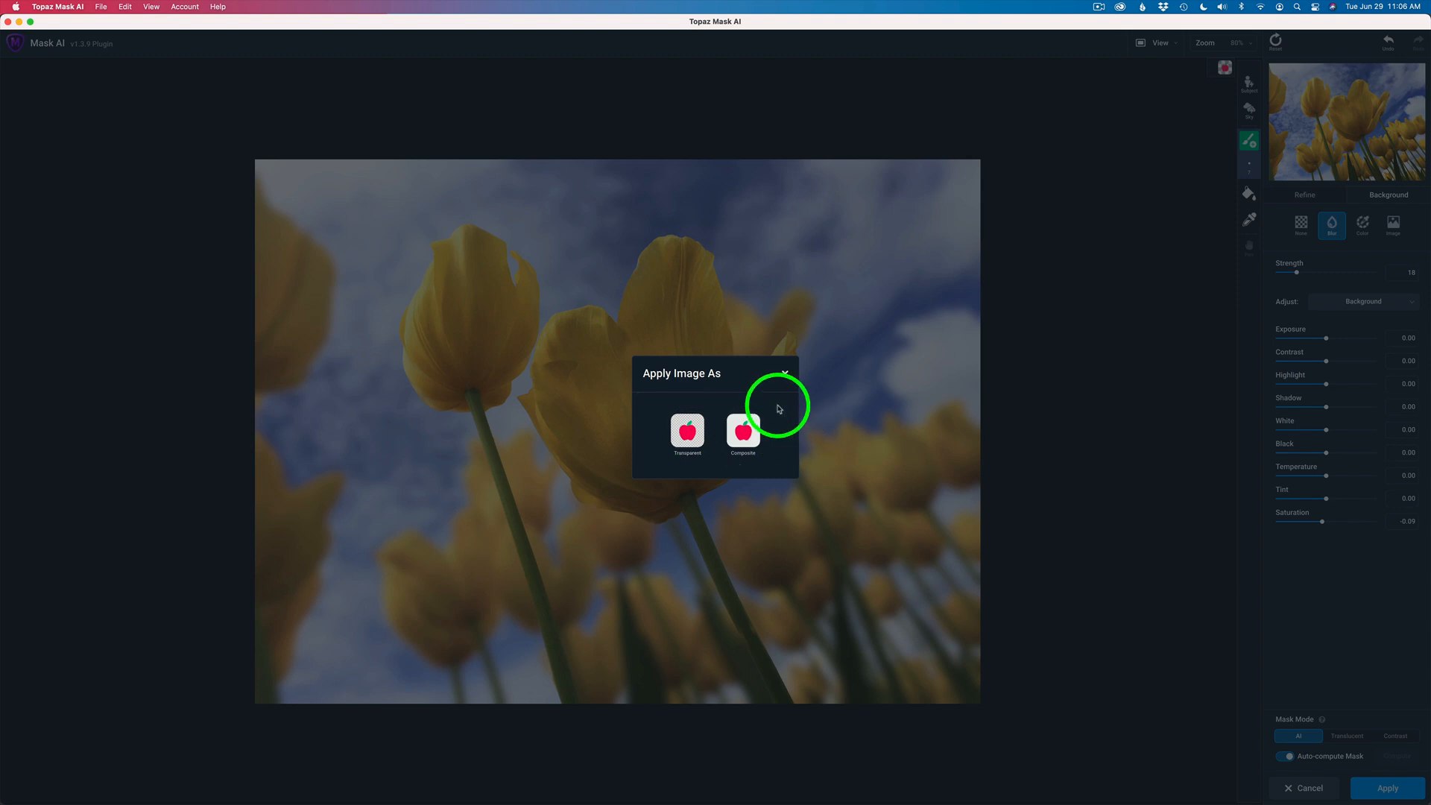
left_click(749, 432)
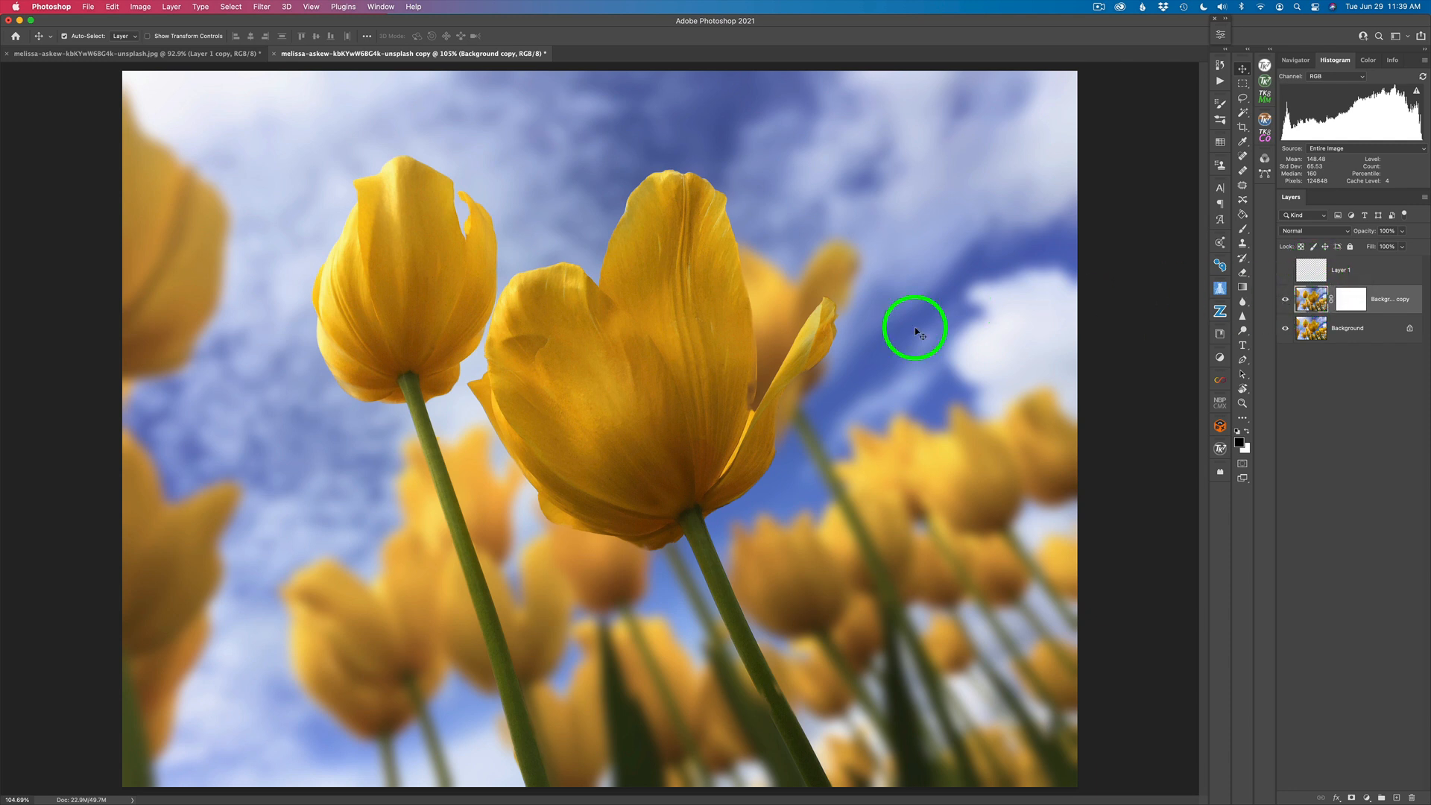
Compare the blurred result with the original image by toggling the visibility of the Background copy layer.
left_click(1284, 299)
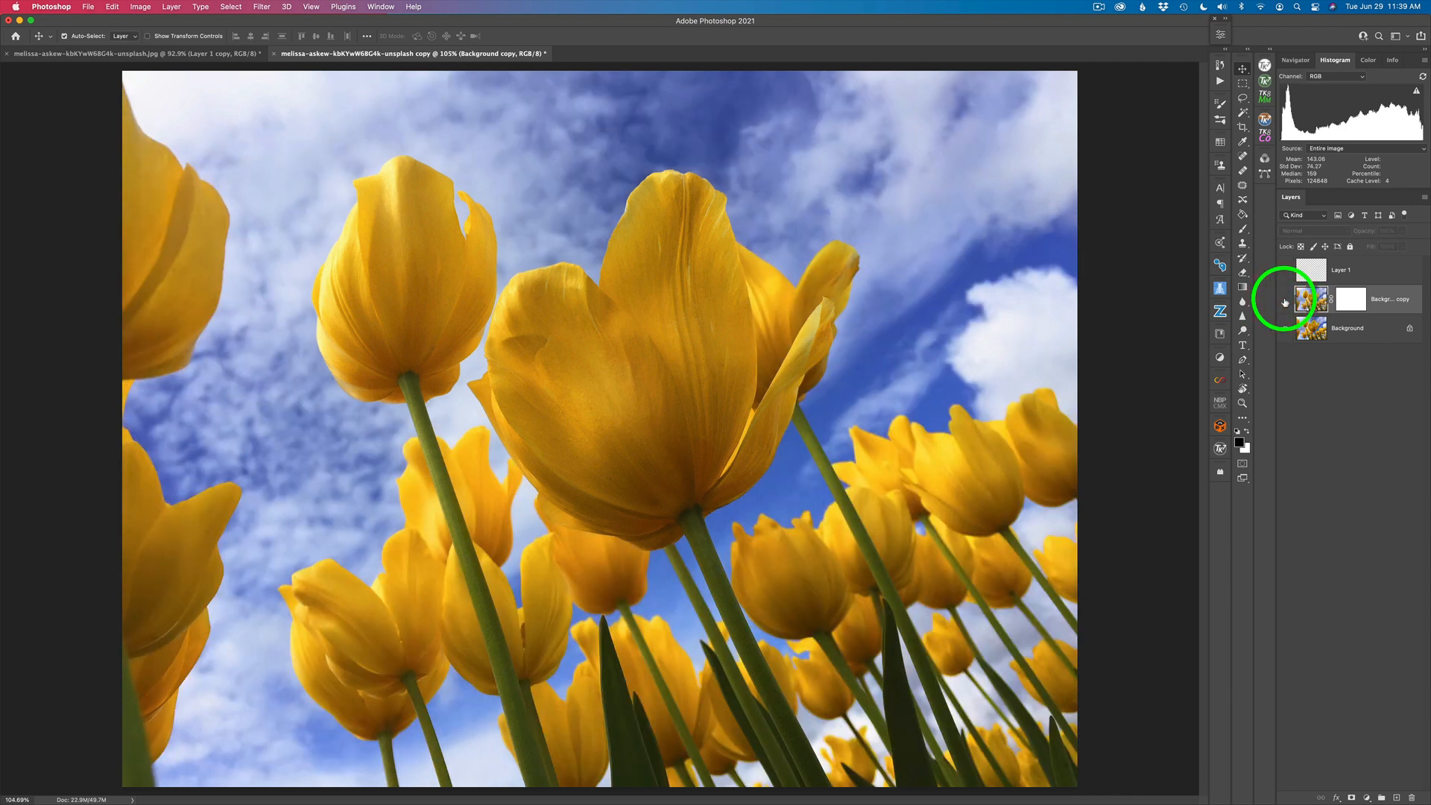
left_click(1285, 301)
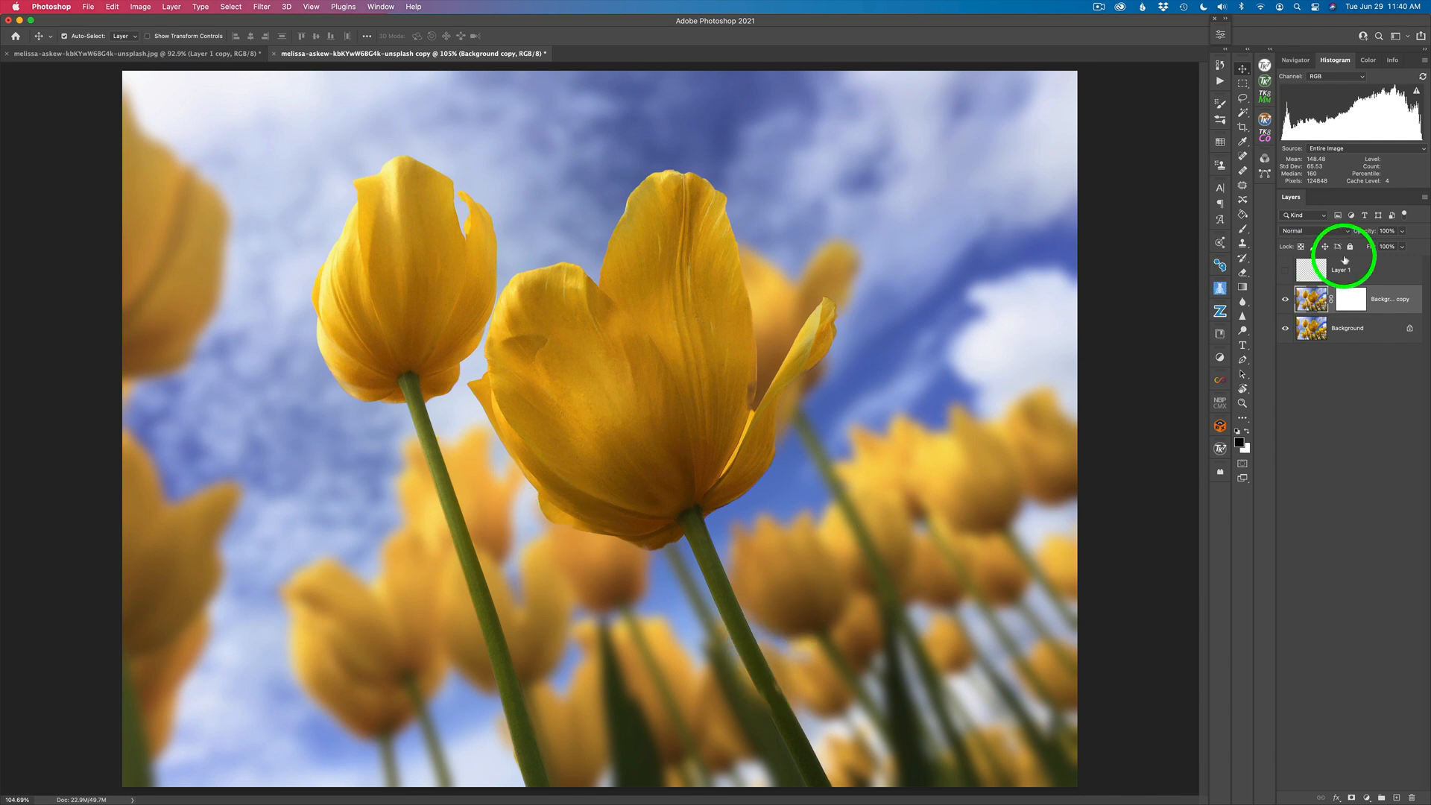
left_click(1287, 301)
left_click(1286, 300)
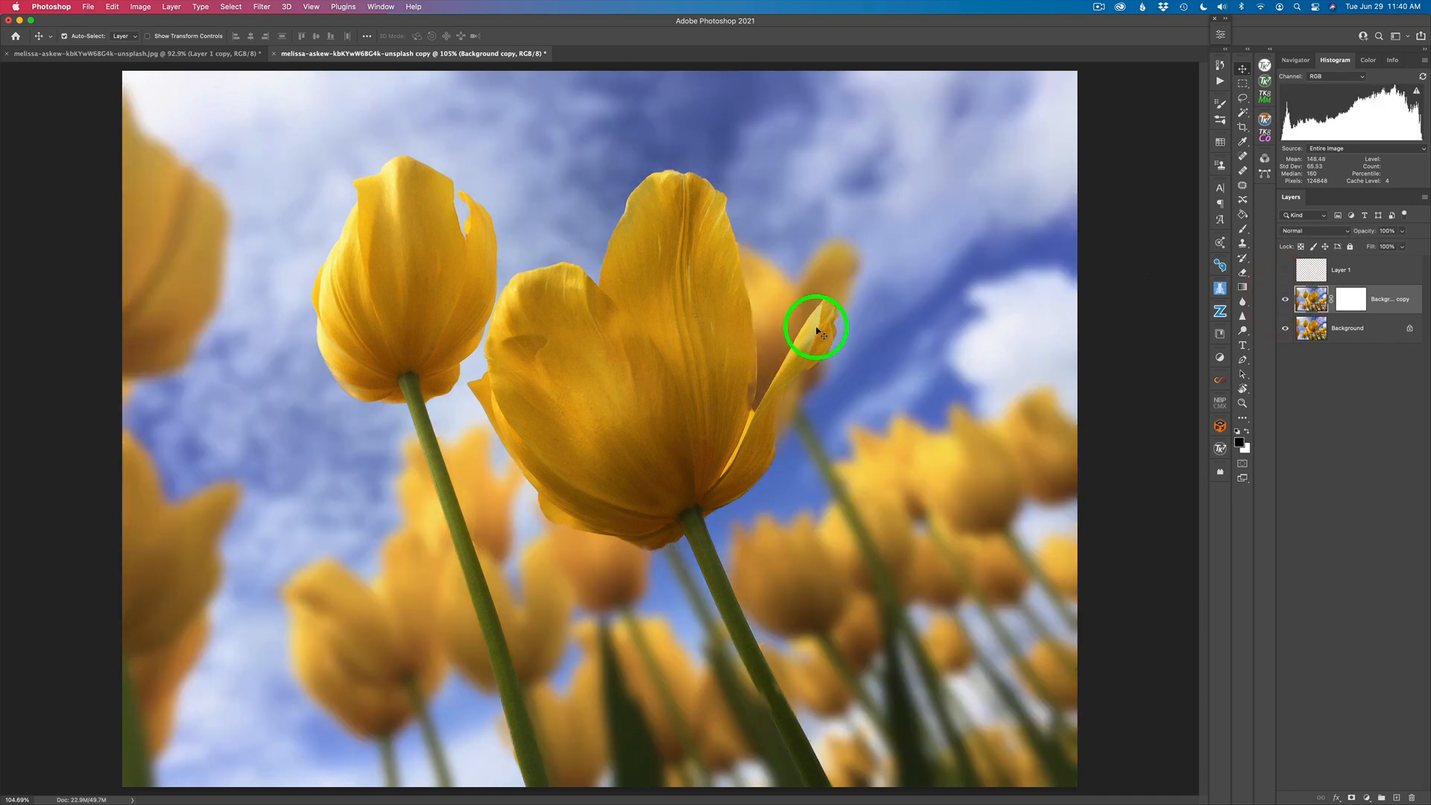
Paint black on the Background copy layer's mask along the lower right edge of the large tulip's central petal to restore its sharp detail.
scroll(764, 406, "up", 10)
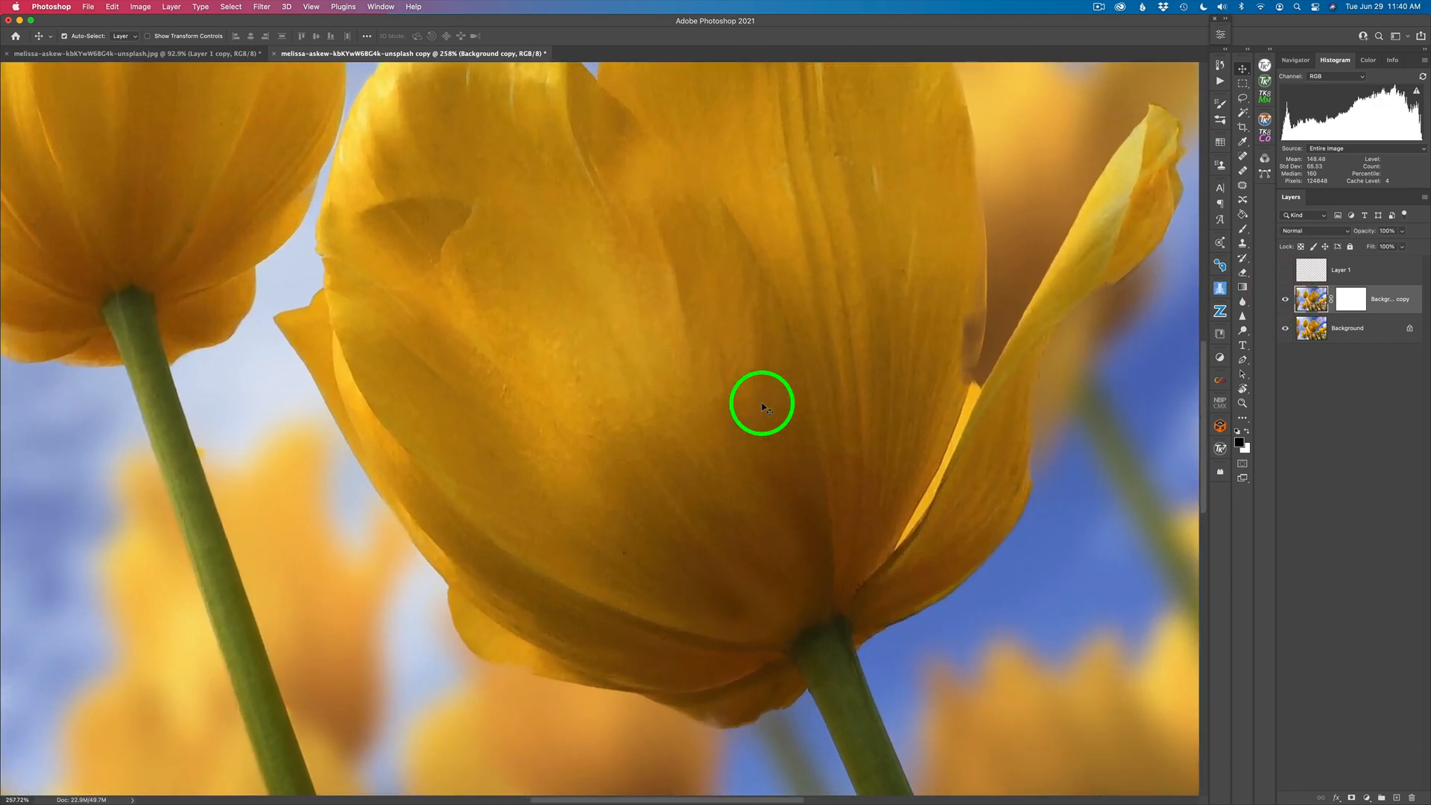
scroll(763, 406, "up", 2)
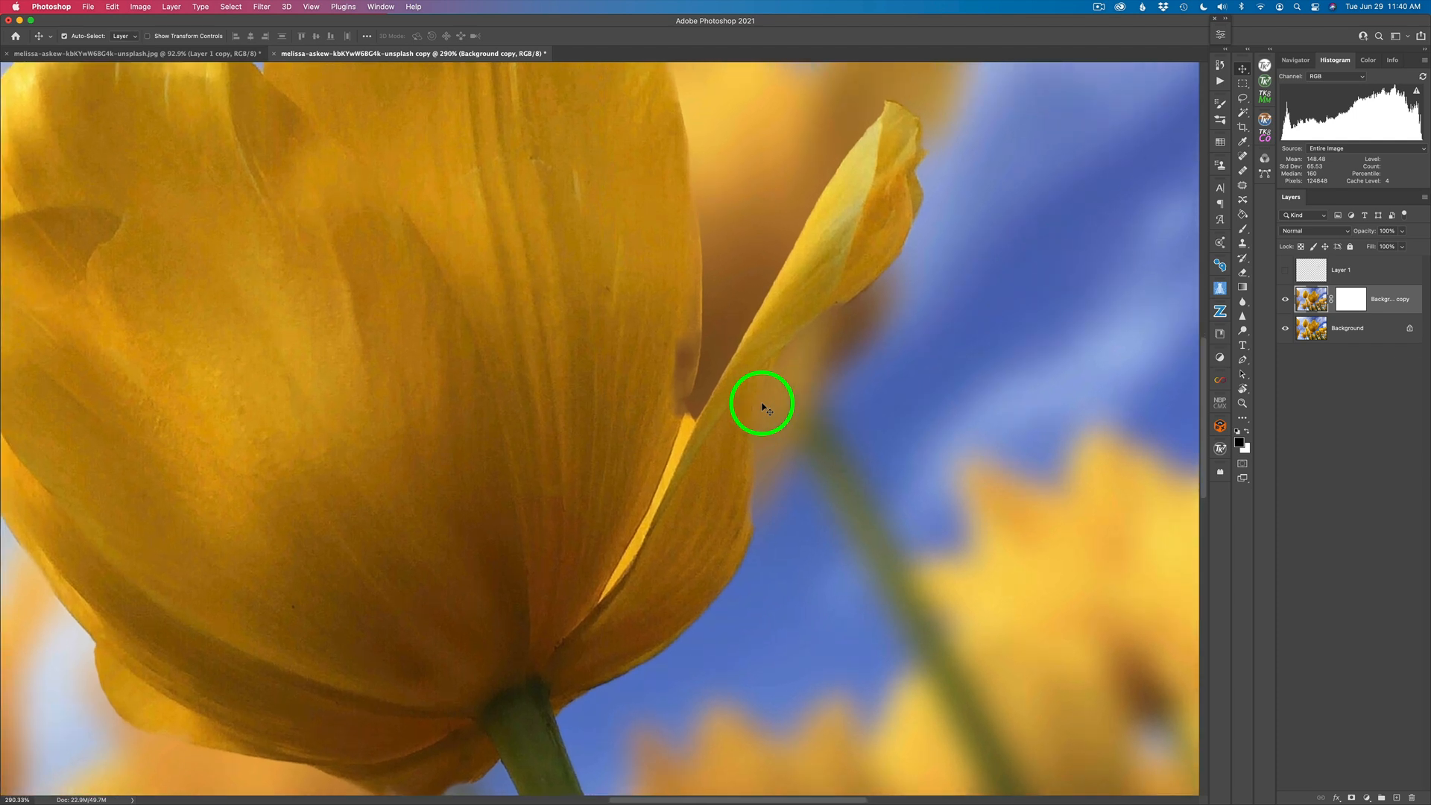
key("b")
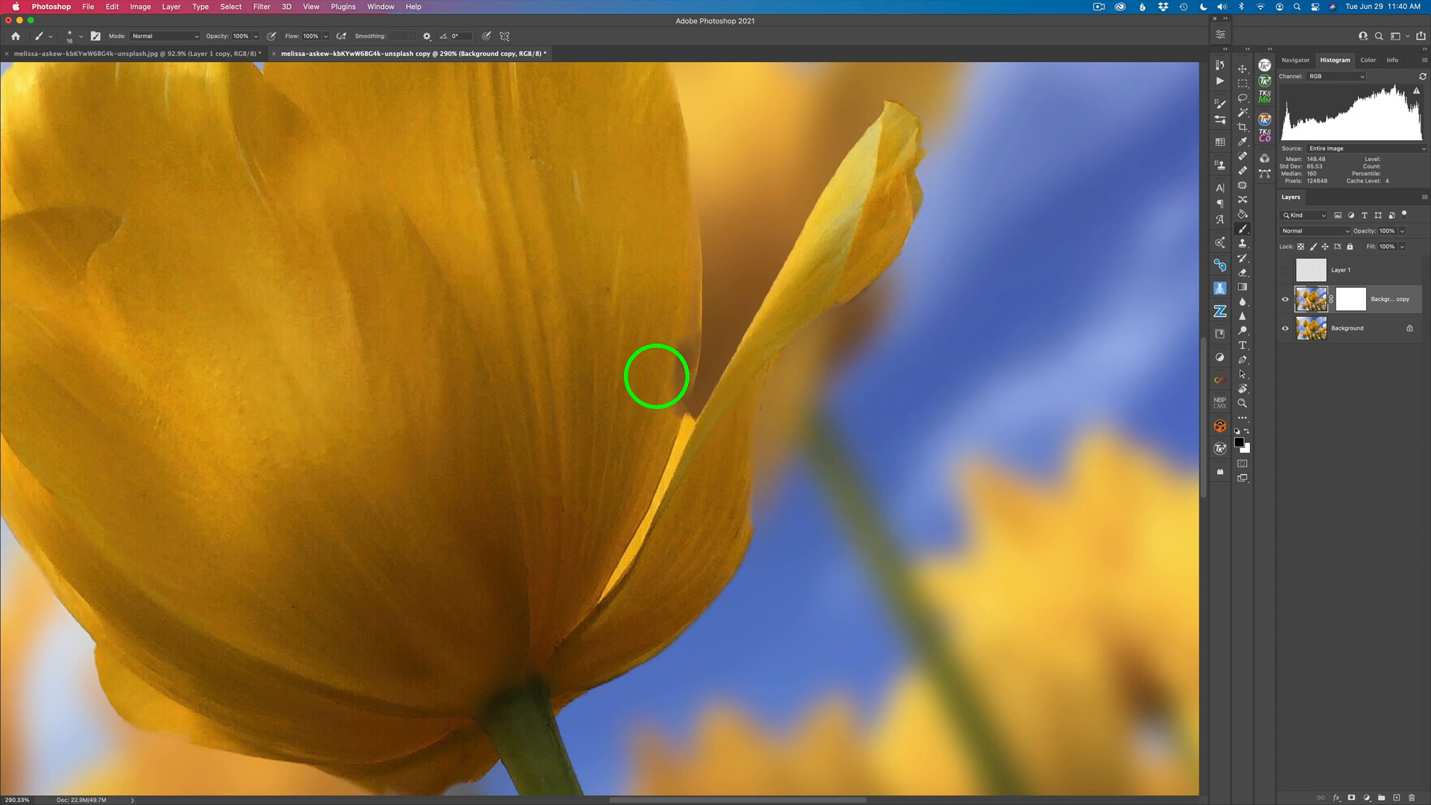
left_click_drag(666, 363, 675, 359)
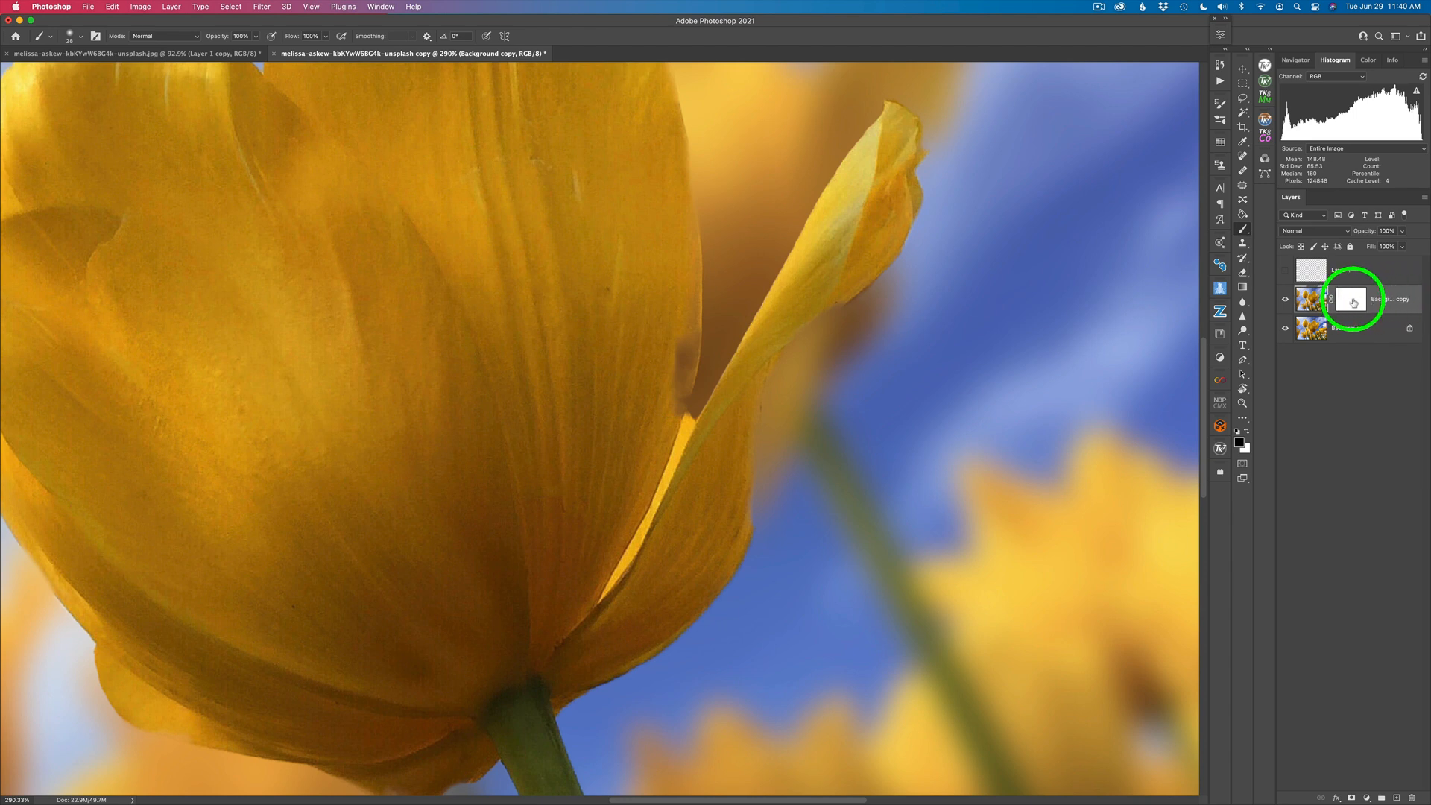
left_click(1353, 302)
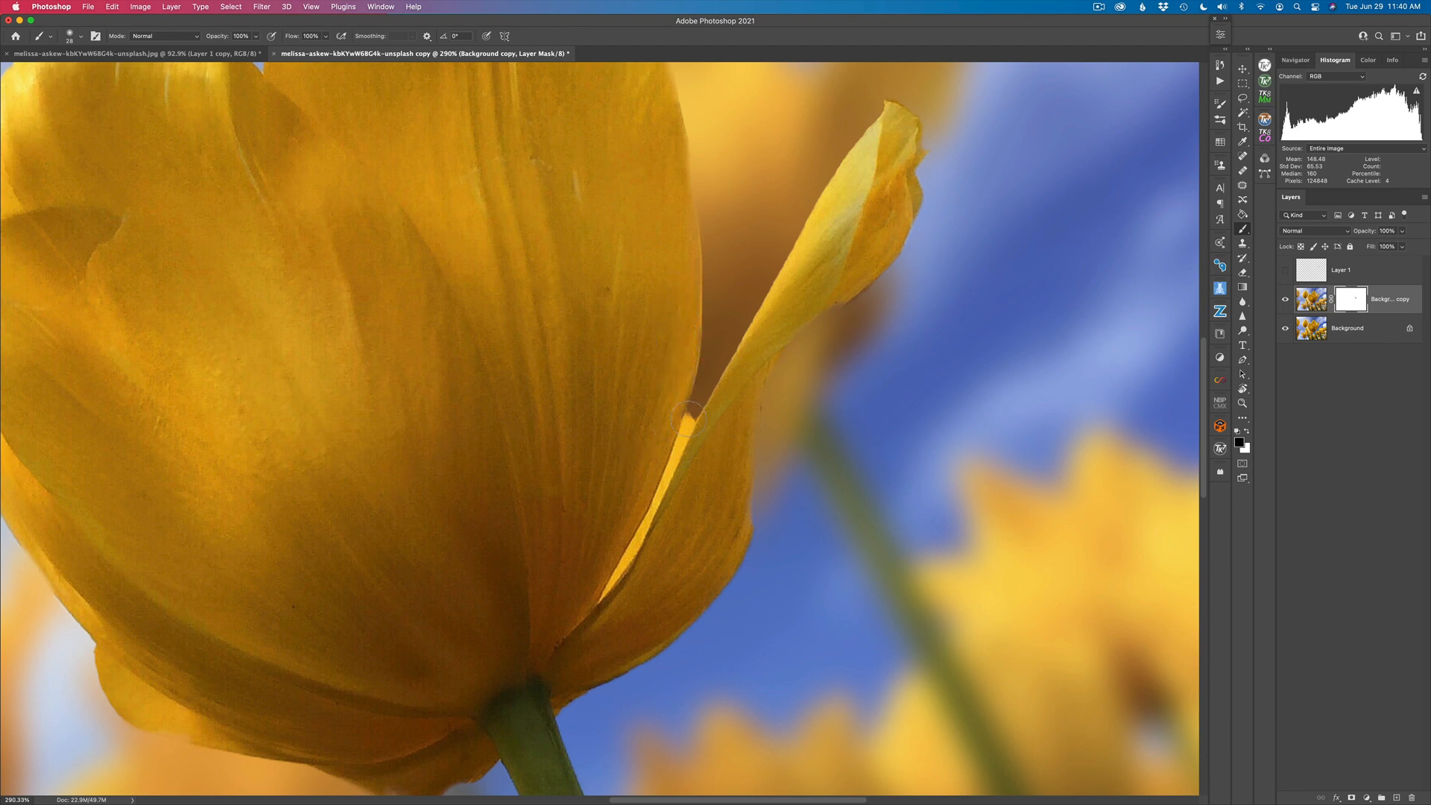
left_click_drag(684, 415, 676, 421)
left_click_drag(685, 419, 671, 460)
Restore the outer part of the large tulip's right petal on the mask with black, and refine its outer edge with white.
left_click_drag(742, 428, 761, 426)
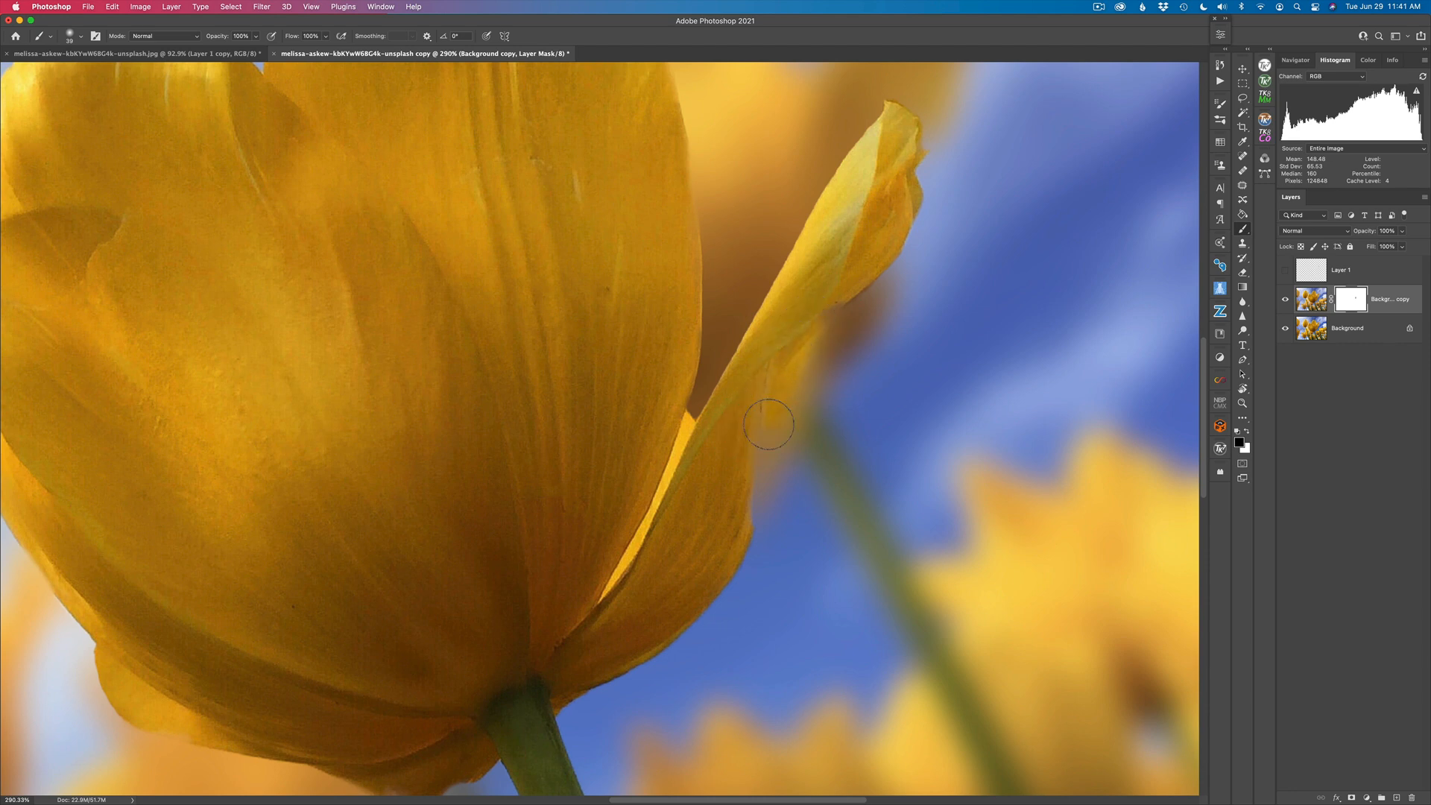
left_click_drag(781, 394, 826, 304)
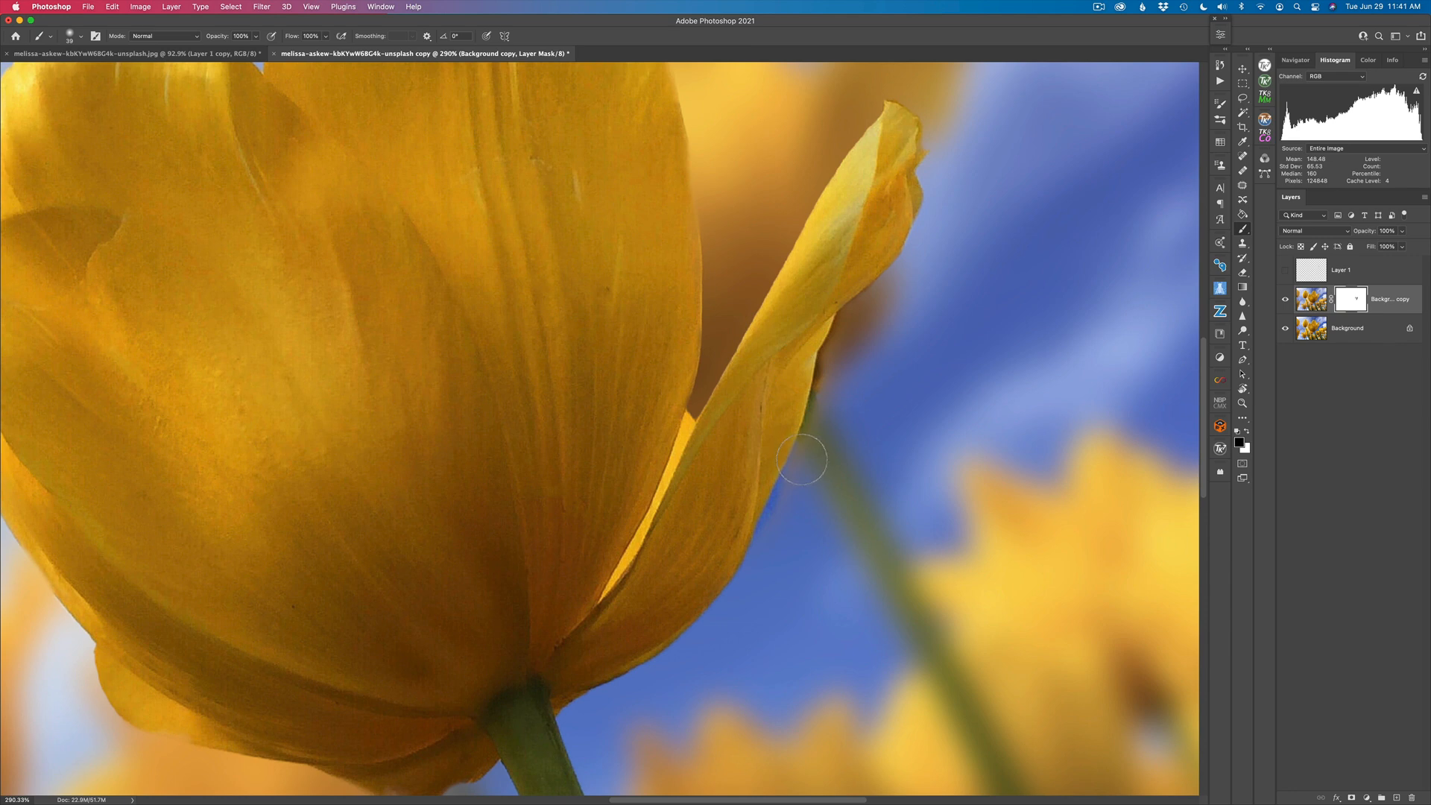
mouse_move(792, 509)
left_mouse_down()
mouse_move(780, 501)
mouse_move(789, 514)
mouse_move(762, 535)
mouse_move(844, 356)
mouse_move(811, 407)
mouse_move(842, 314)
left_mouse_up()
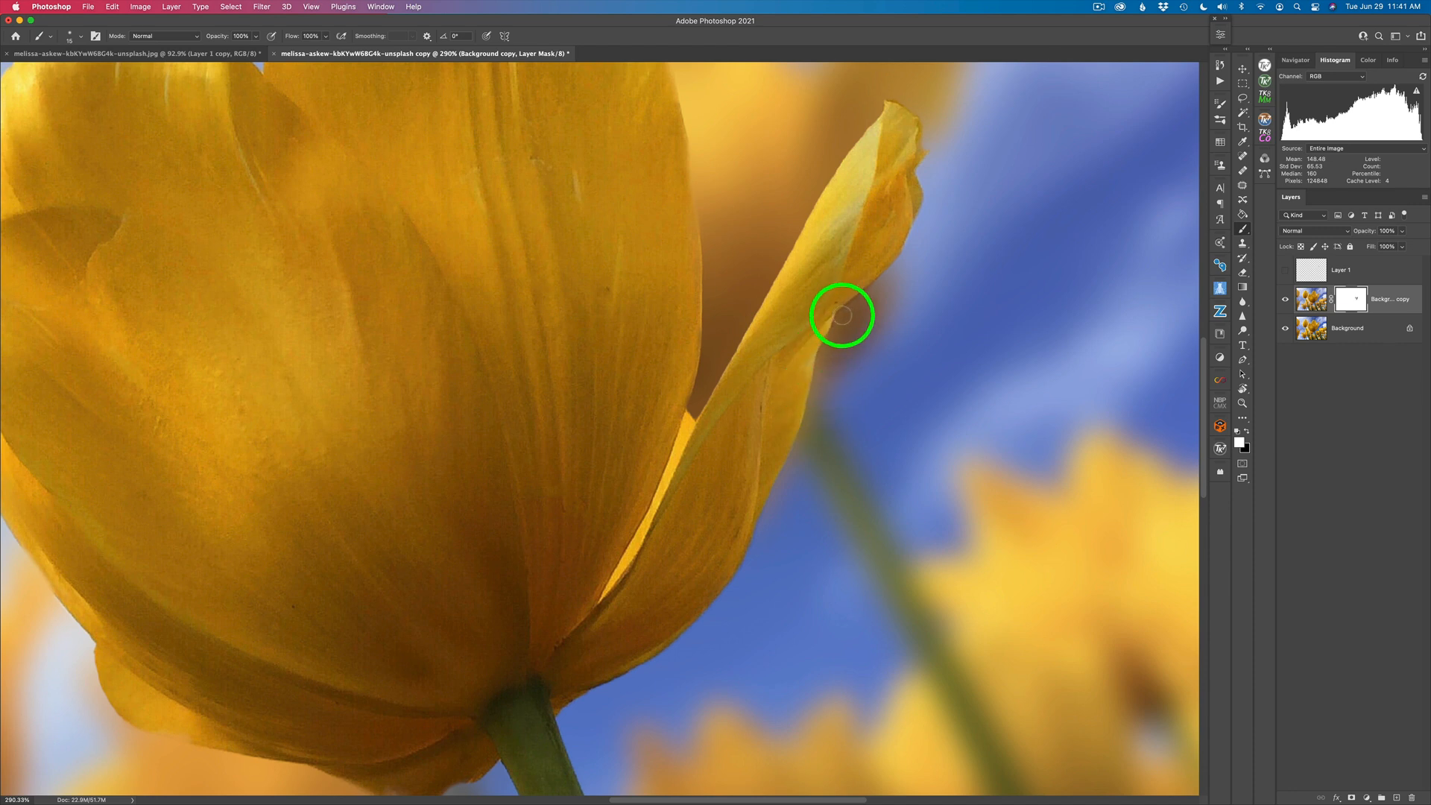
Paint black on the mask along the bottom edge of the large tulip, beside the stem, to bring back the original petal.
left_click_drag(649, 648, 1063, 342)
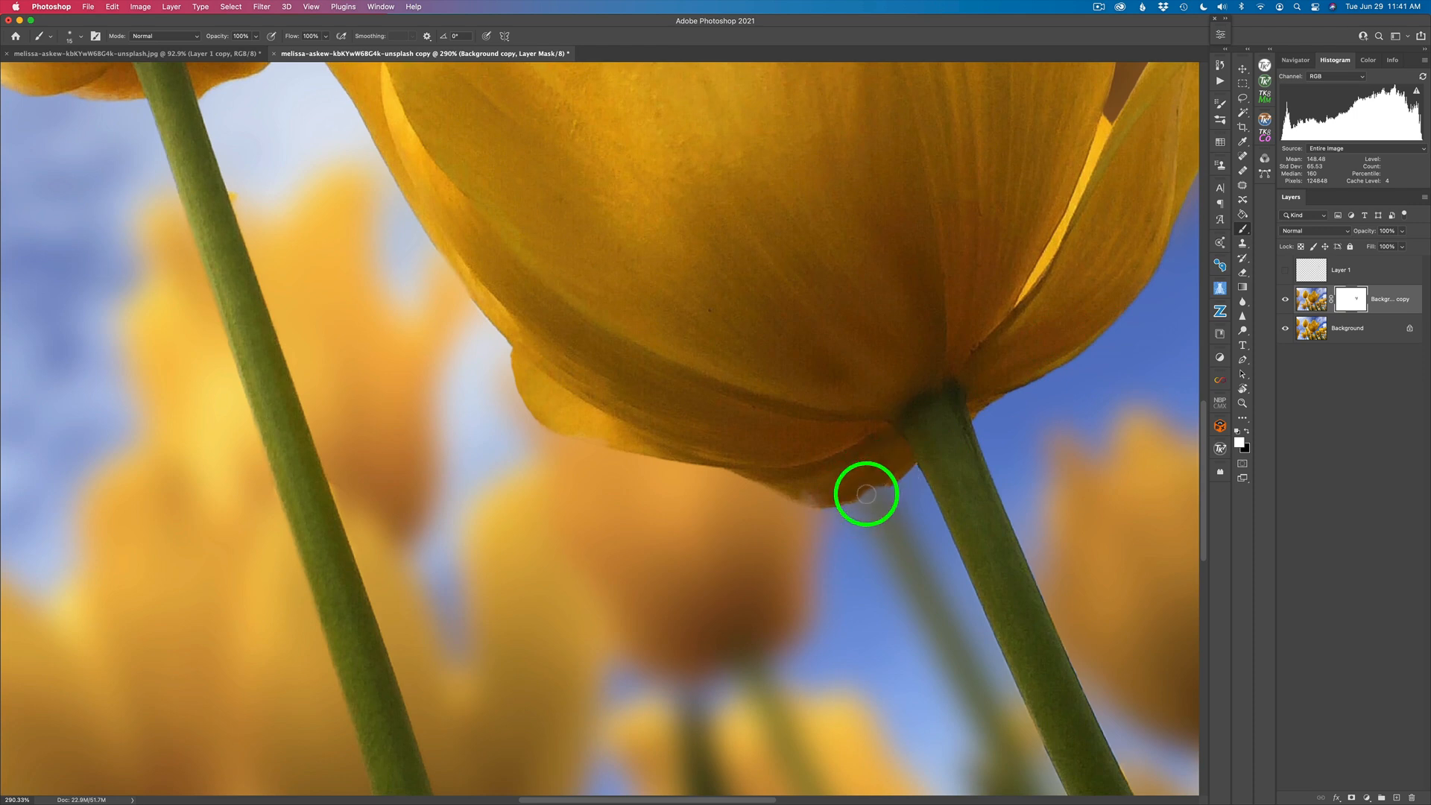
key("x")
mouse_move(866, 485)
left_mouse_down()
mouse_move(801, 493)
mouse_move(813, 501)
left_mouse_up()
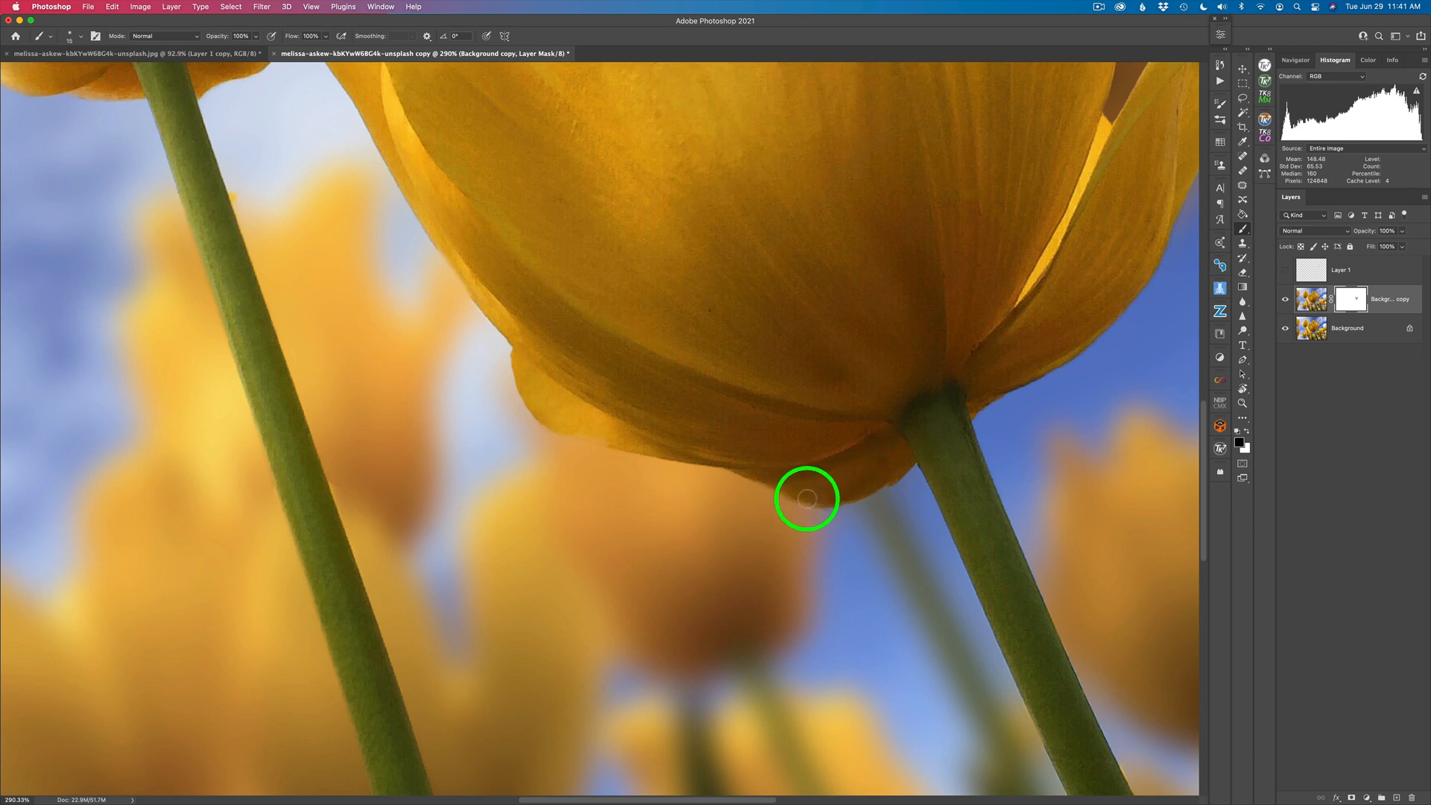
left_click(780, 485)
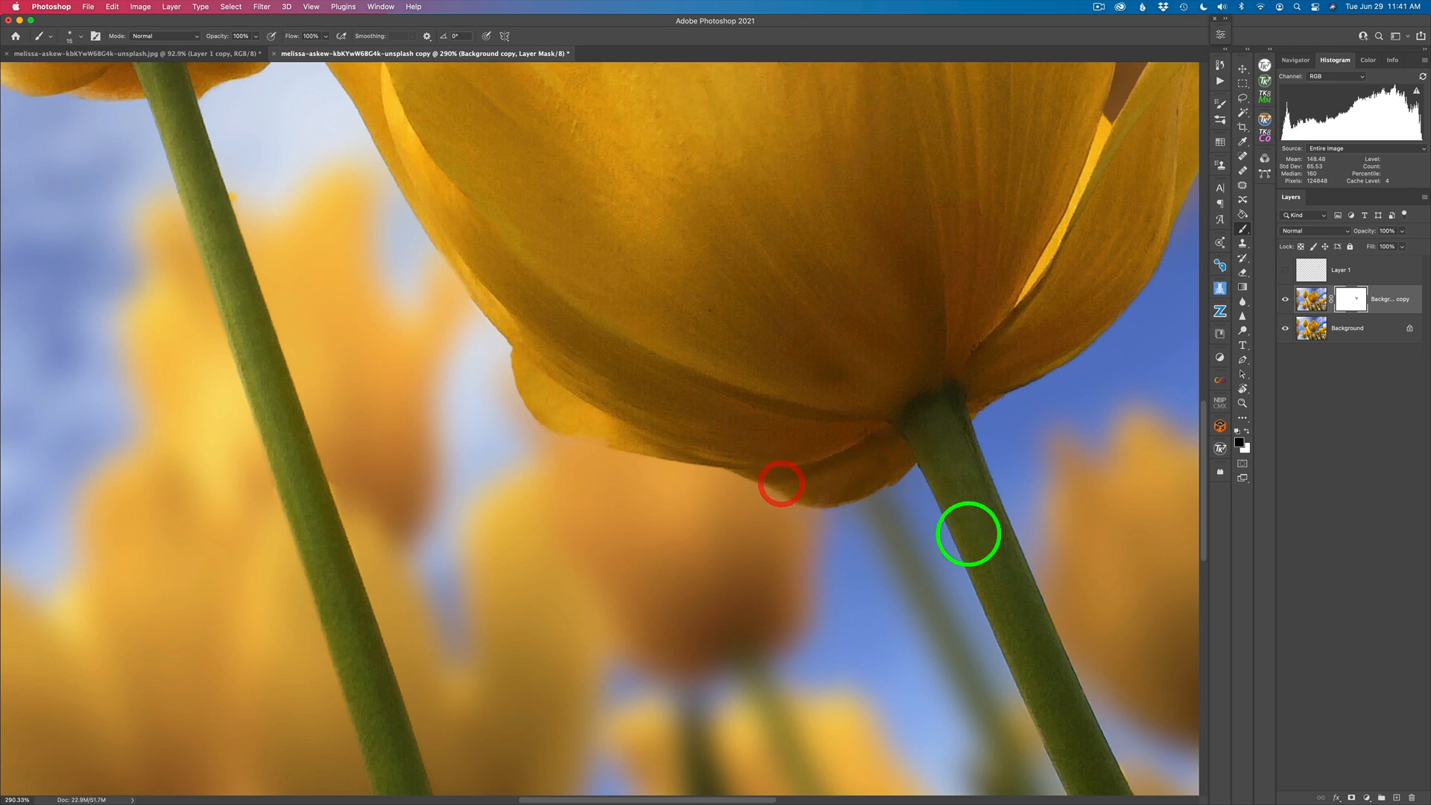
Paint black on the mask over the blurred patches of the large tulip's lower stem to restore its edges.
left_click_drag(991, 553, 648, 186)
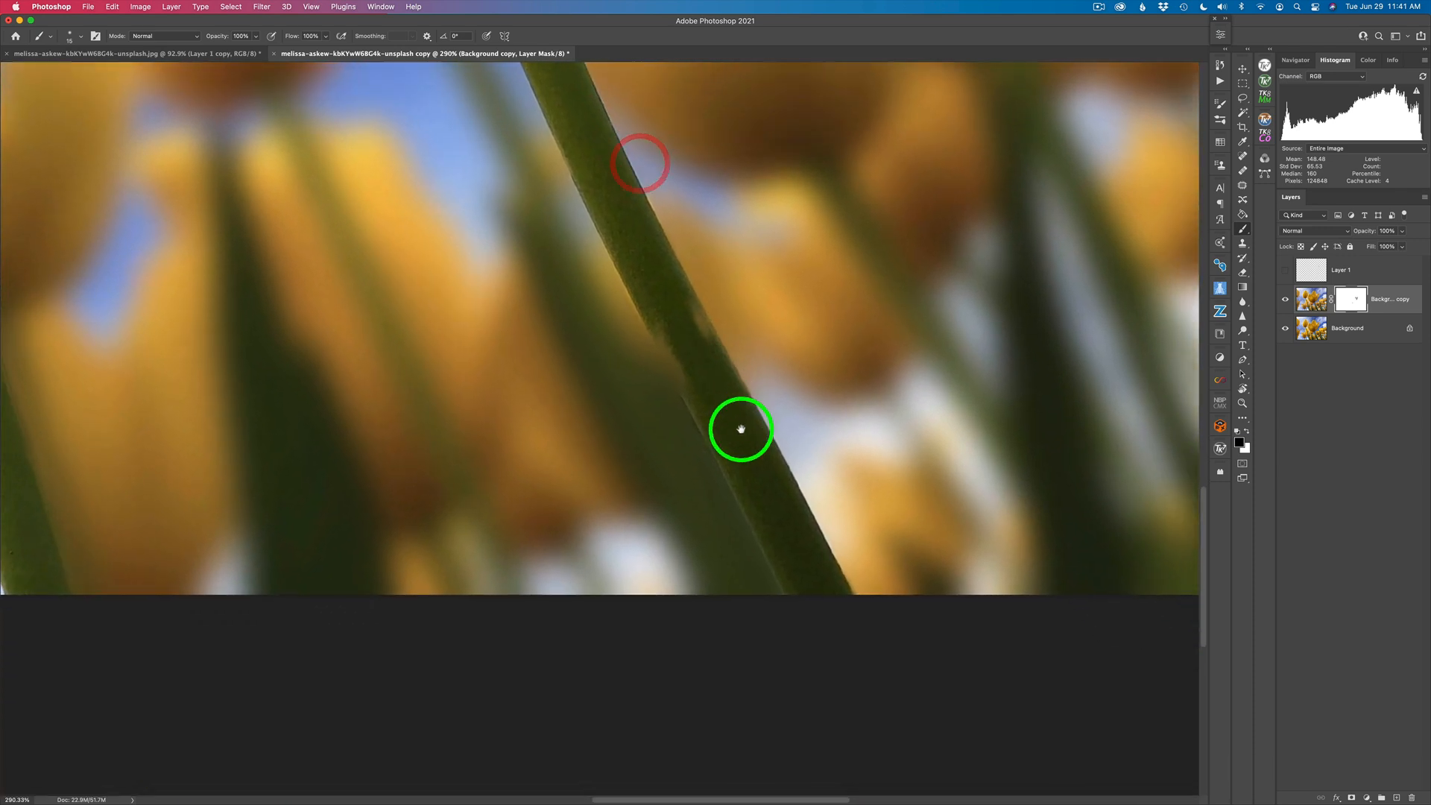
left_click_drag(745, 425, 725, 425)
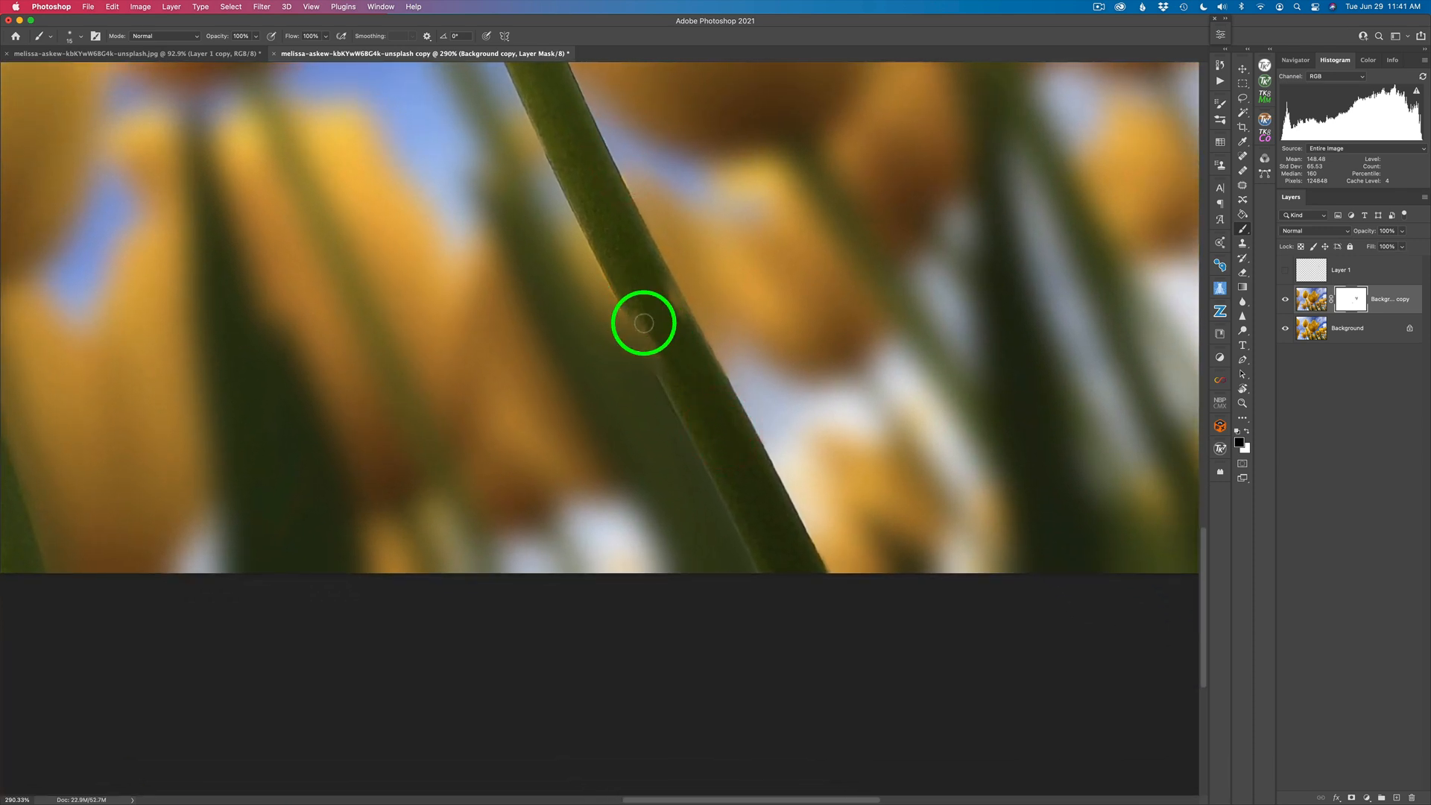
left_click(661, 361)
mouse_move(684, 317)
left_mouse_down()
mouse_move(689, 342)
mouse_move(651, 329)
mouse_move(674, 369)
left_mouse_up()
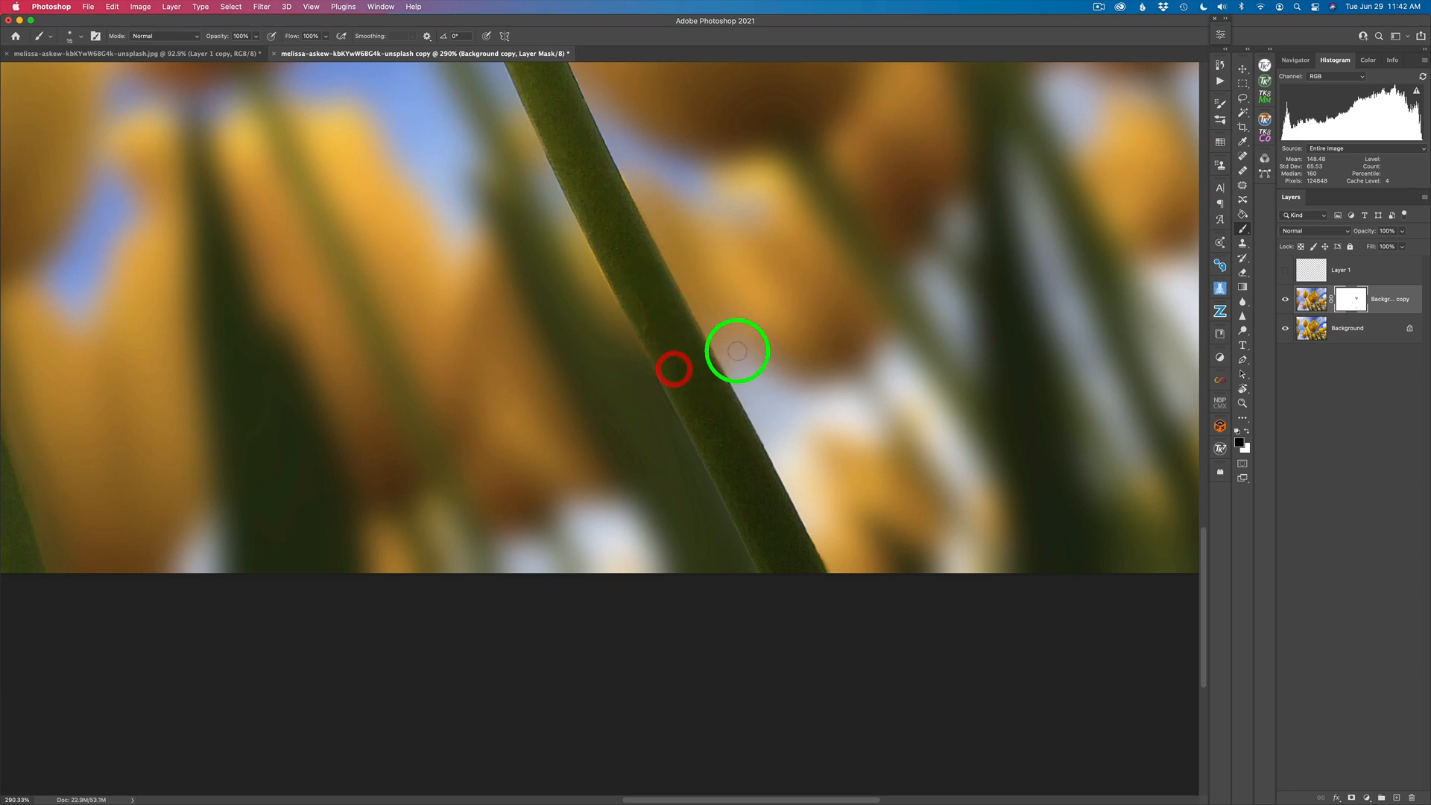
Check Layer 1 by toggling its visibility, and add a blank layer above the Background copy layer.
left_click_drag(735, 295, 818, 552)
left_click_drag(812, 321, 852, 616)
left_click_drag(819, 296, 782, 582)
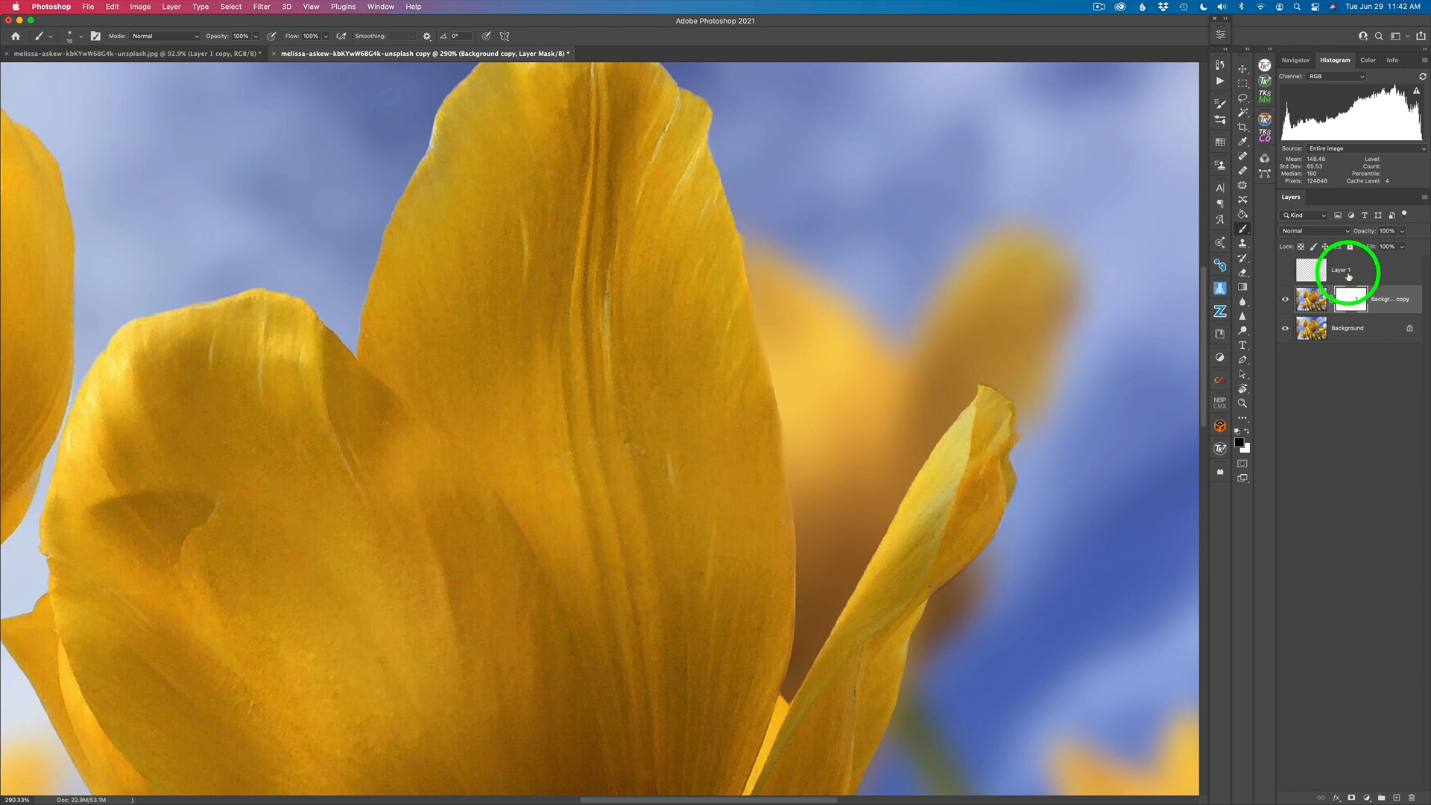
left_click(1285, 272)
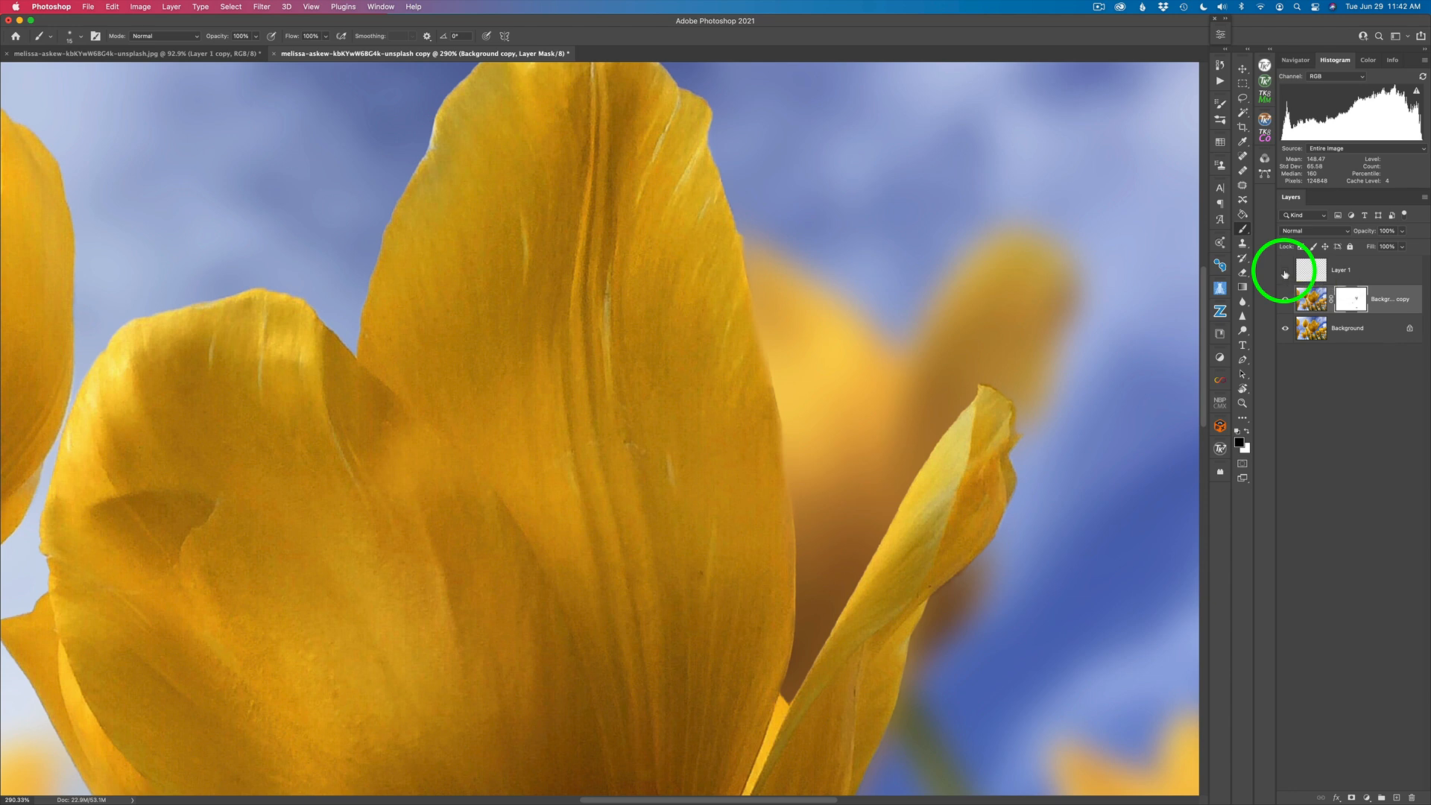
left_click(1285, 273)
left_click(1285, 274)
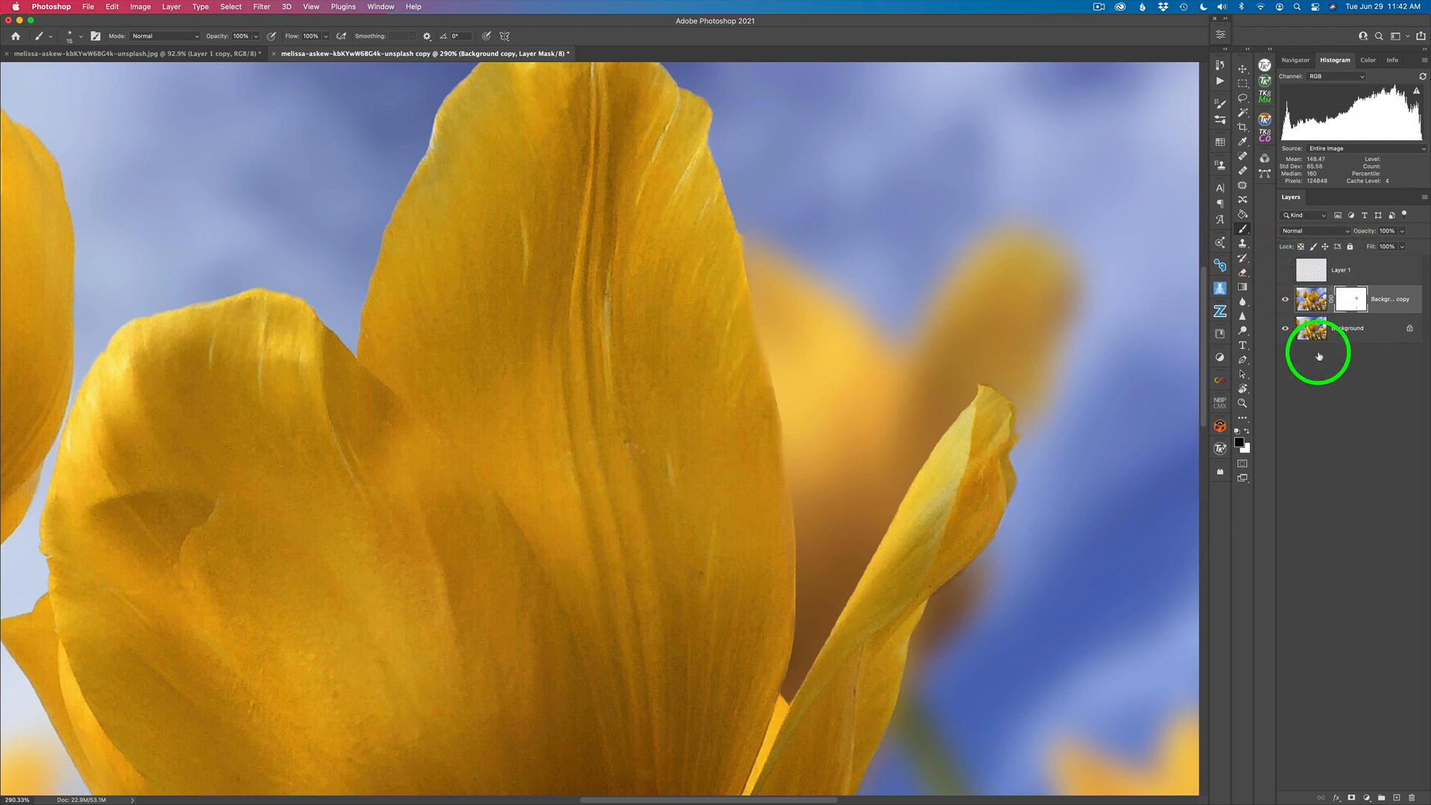
left_click(1396, 798)
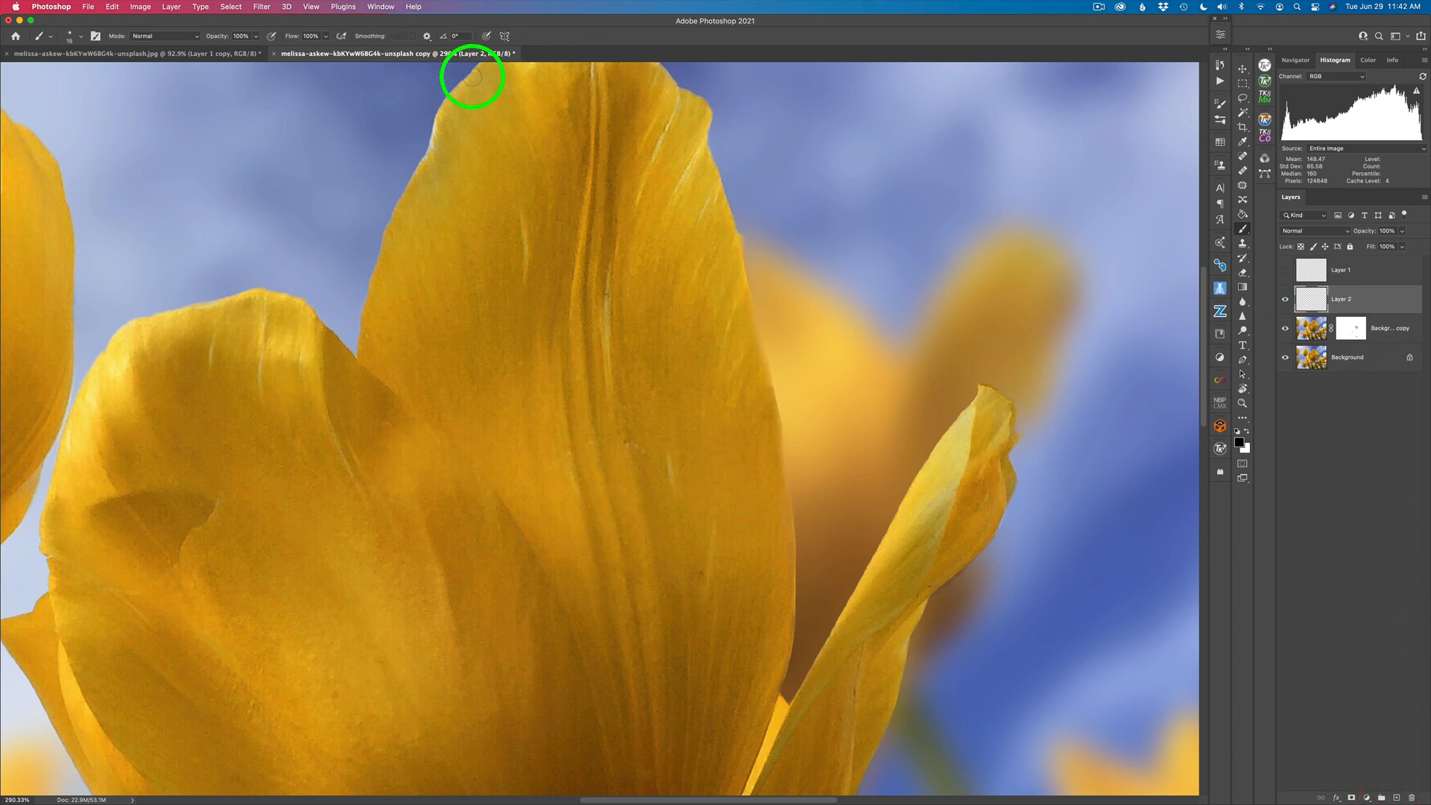
Clean up the right petal's tip edge on the new layer with the Clone Stamp, sampling nearby background and raising the opacity to 50%.
key("s")
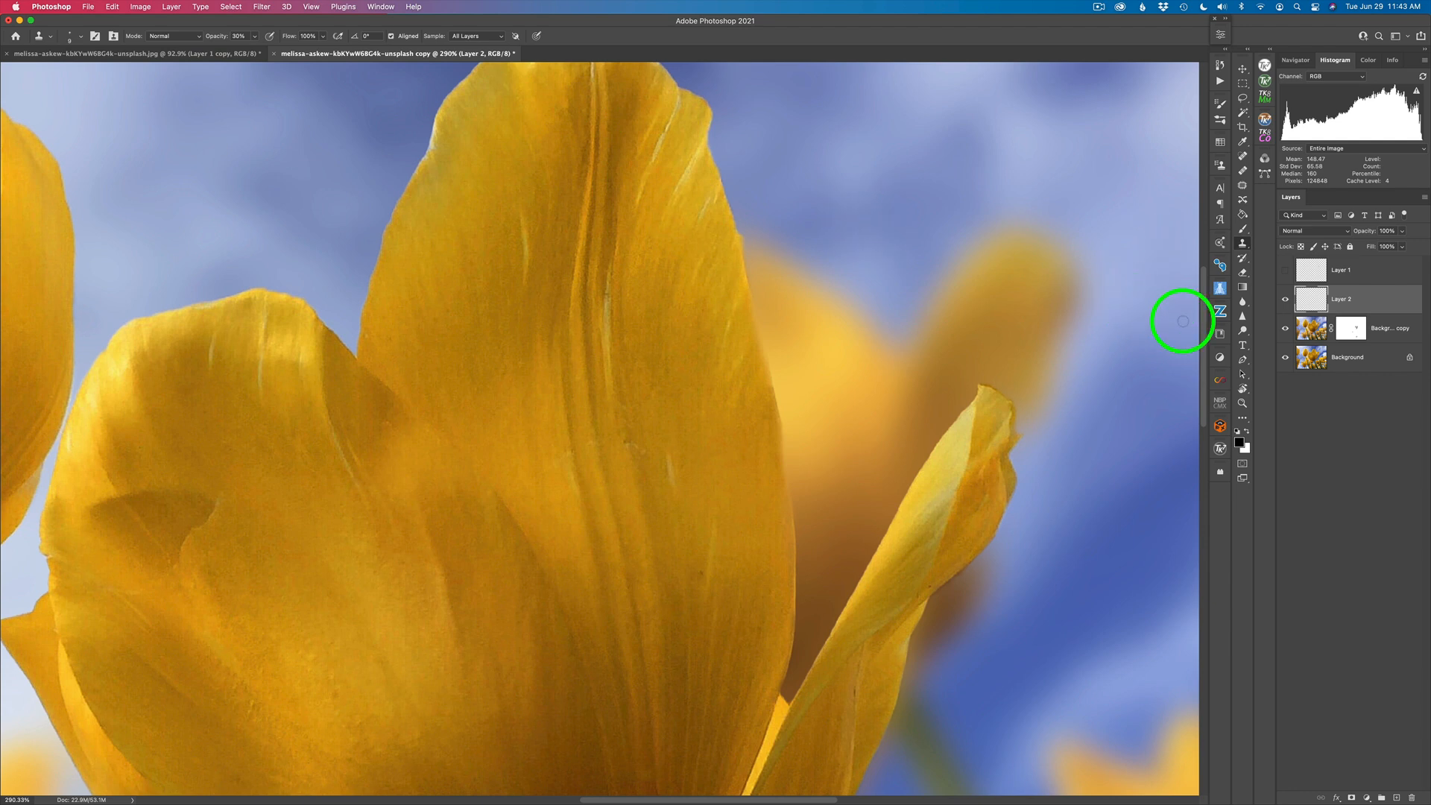
left_click_drag(1038, 416, 860, 378)
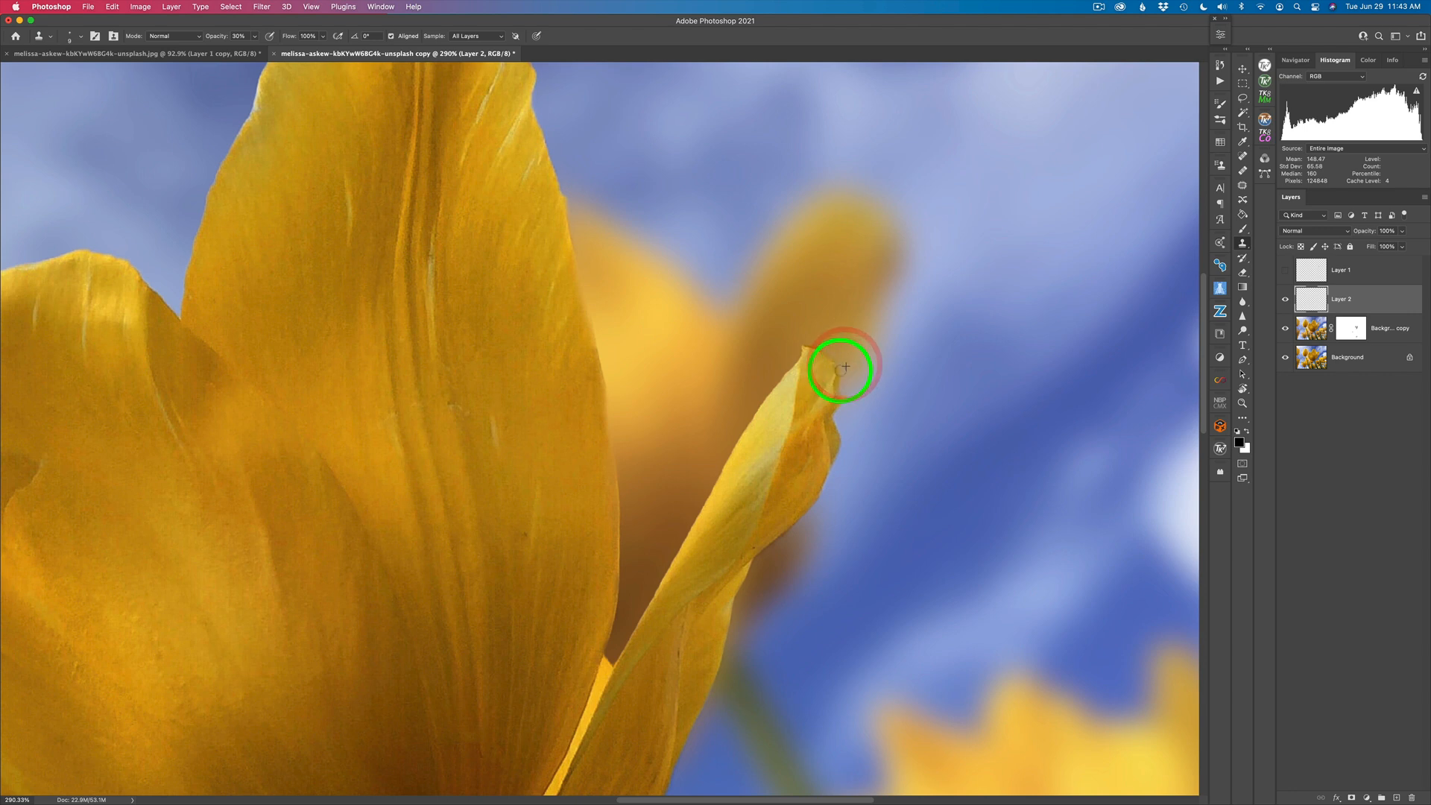
left_click_drag(840, 366, 839, 385)
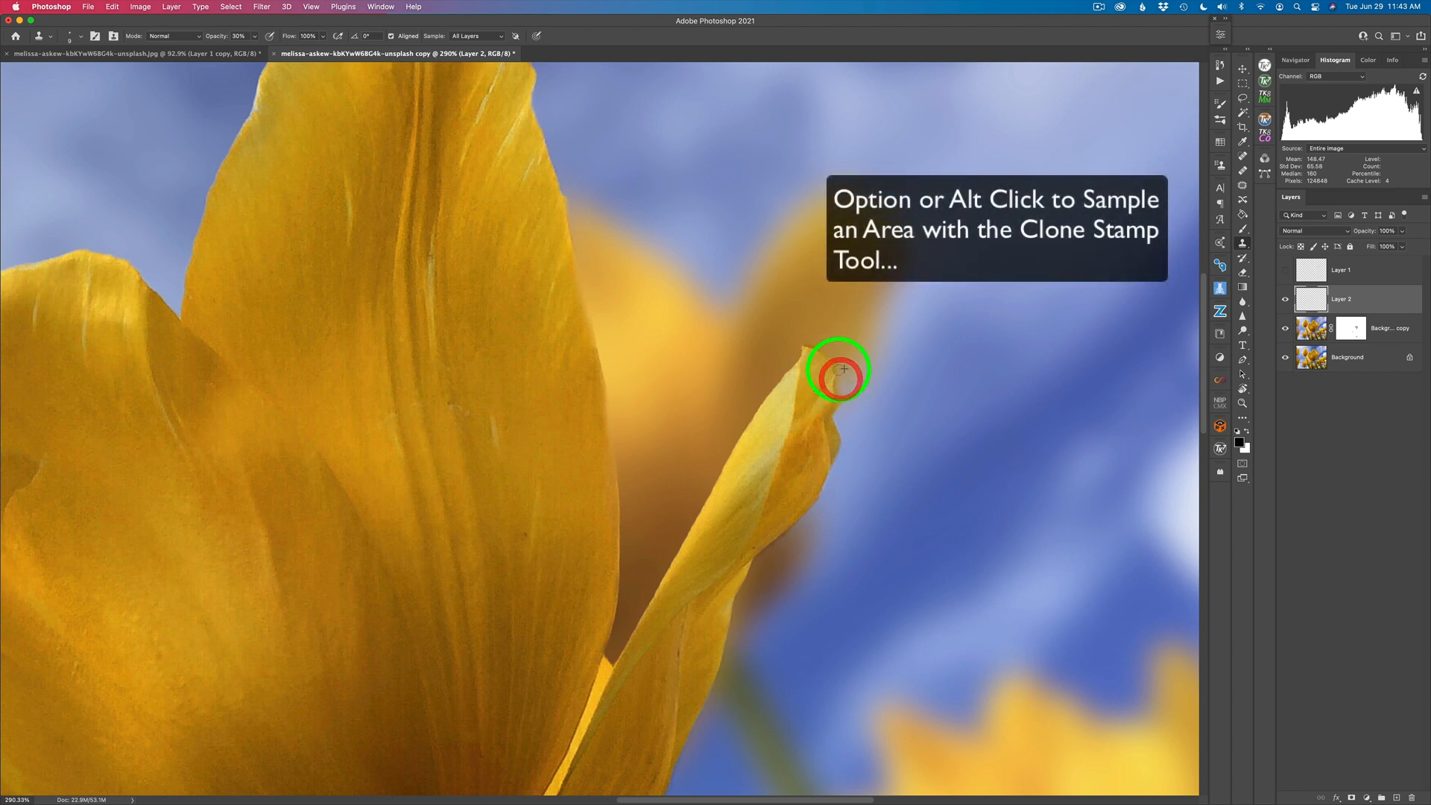
left_click_drag(840, 382, 838, 377)
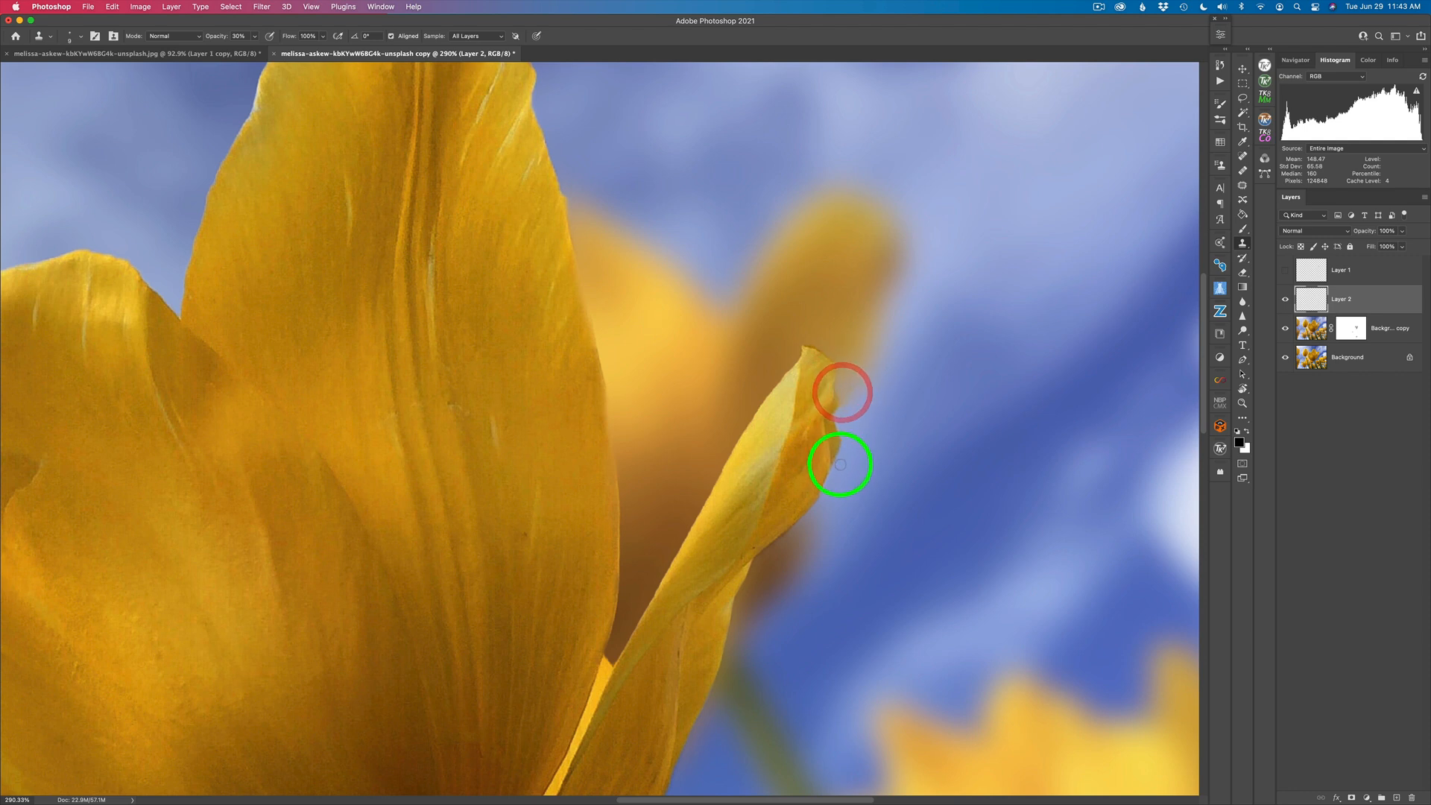
key("5")
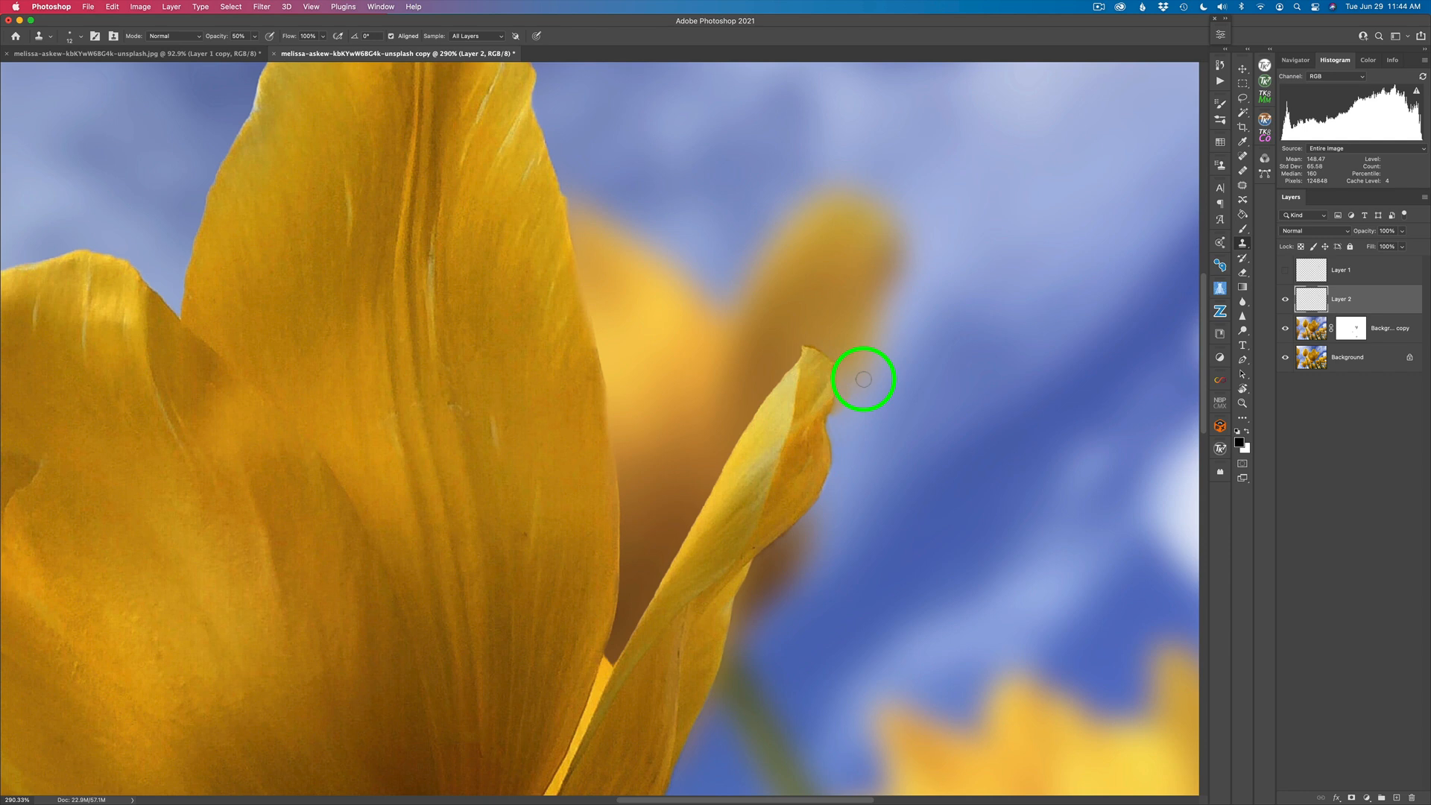
Hide Layer 2 and show Layer 1 while viewing the whole image.
key("super+minus")
key("super+minus")
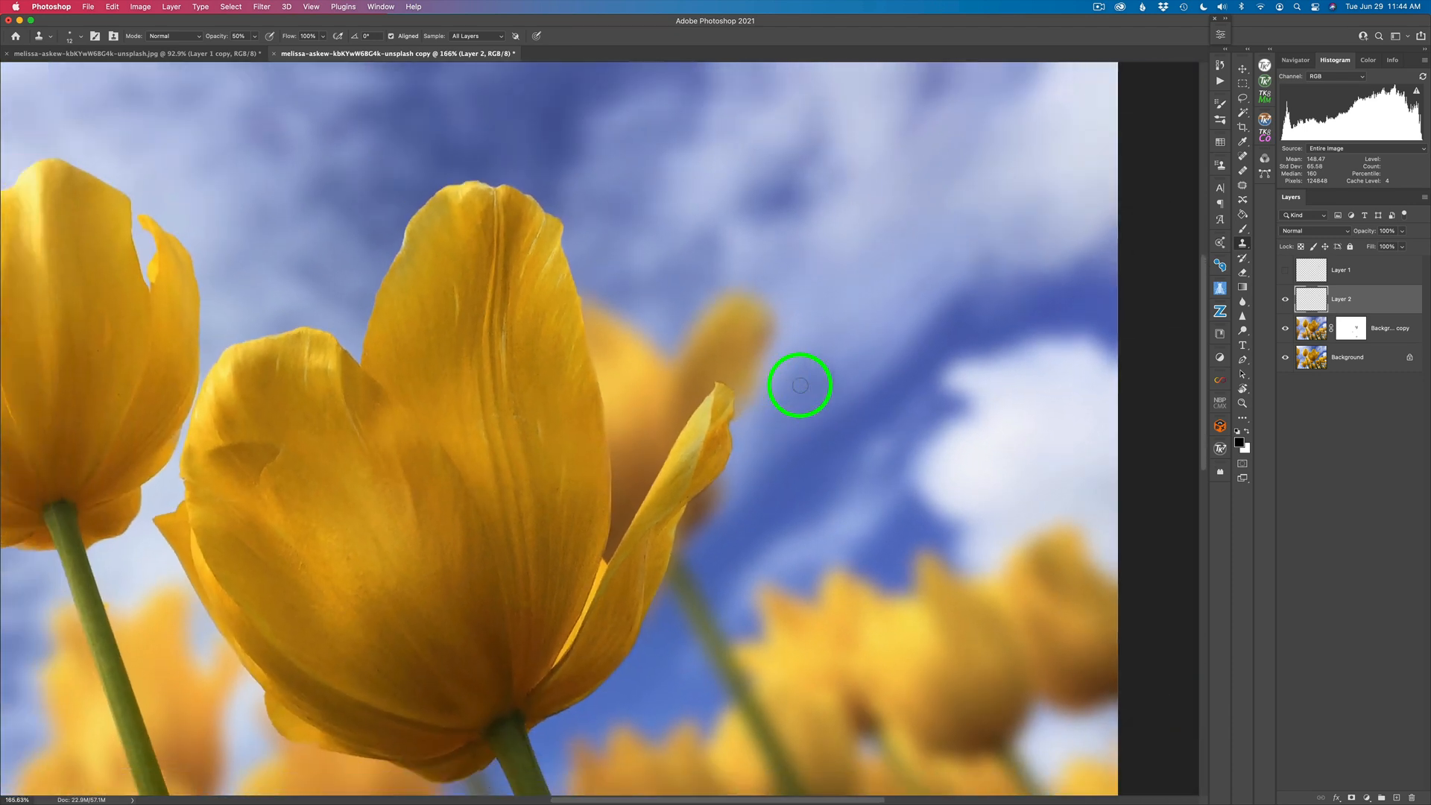
key("super+minus")
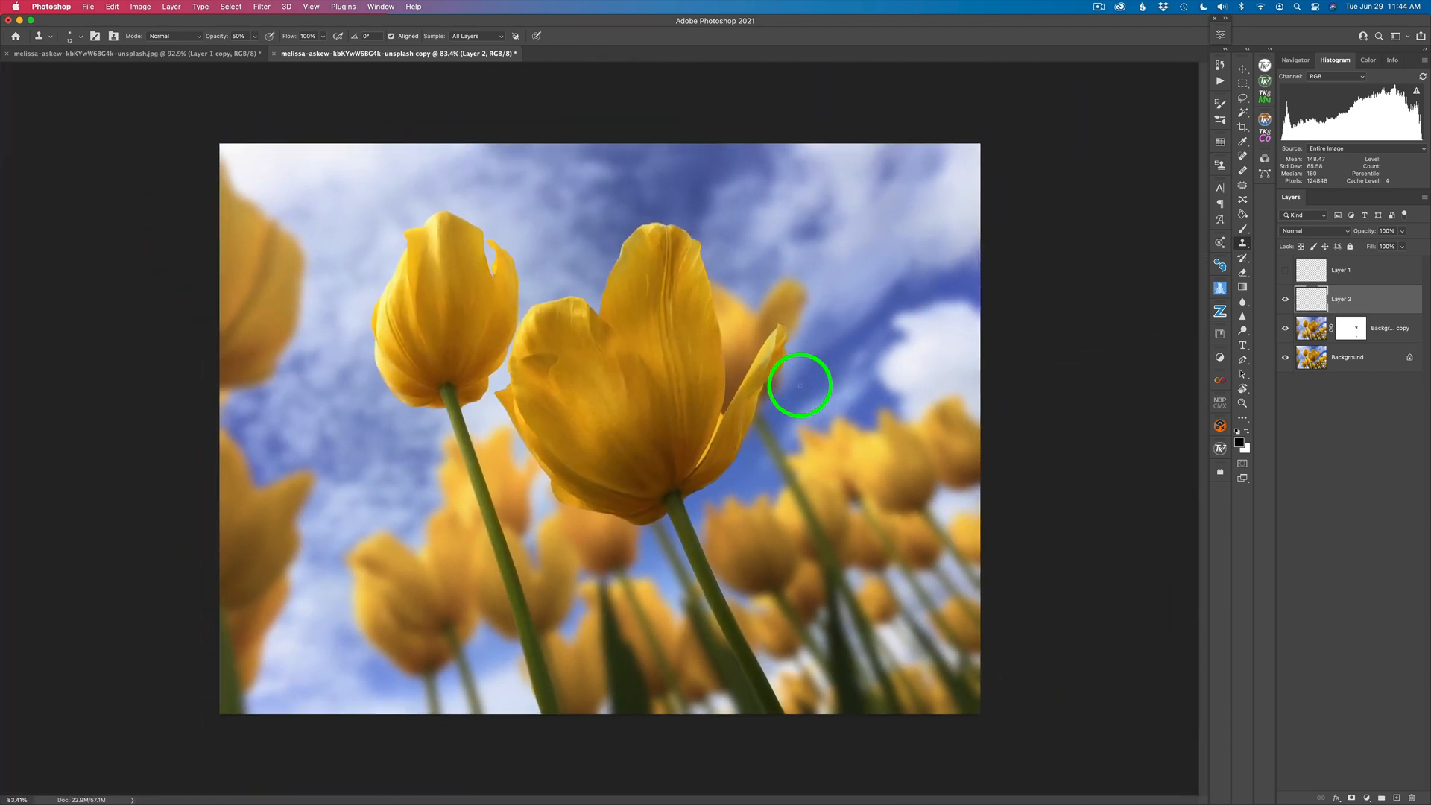
left_click(1284, 299)
left_click(1284, 271)
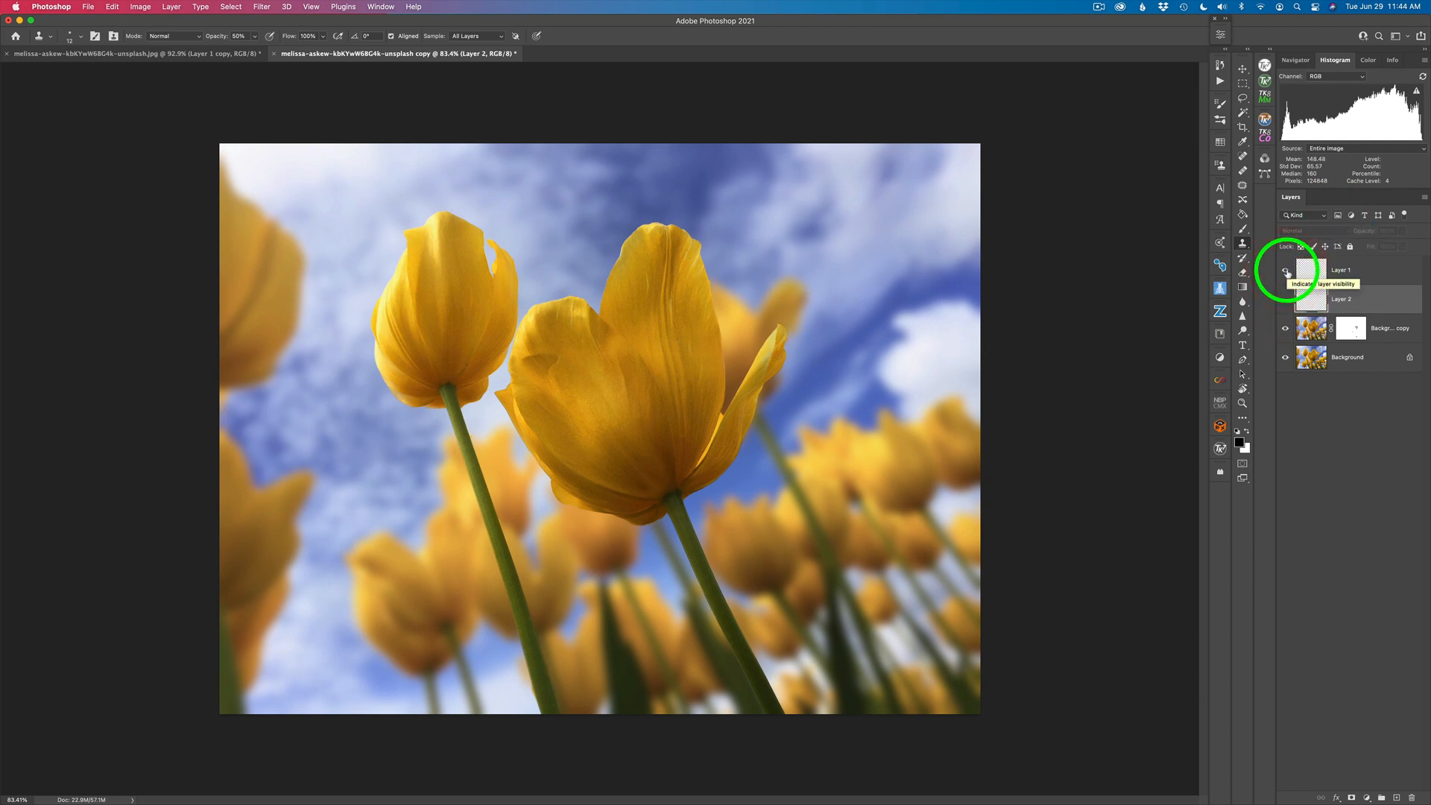
Compare the retouched image with the original by switching the Background copy layer off and on.
left_click(1285, 329)
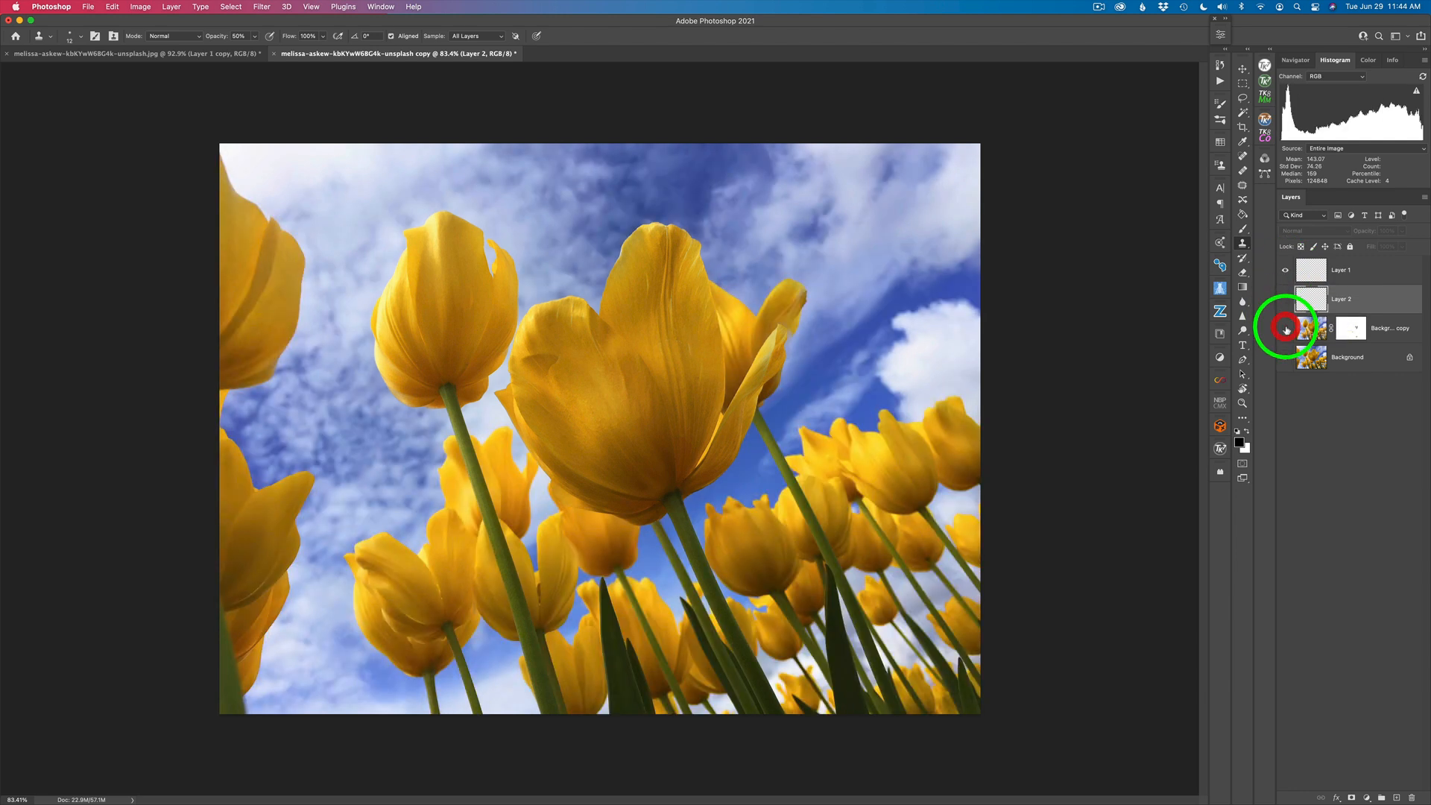
left_click(1285, 329)
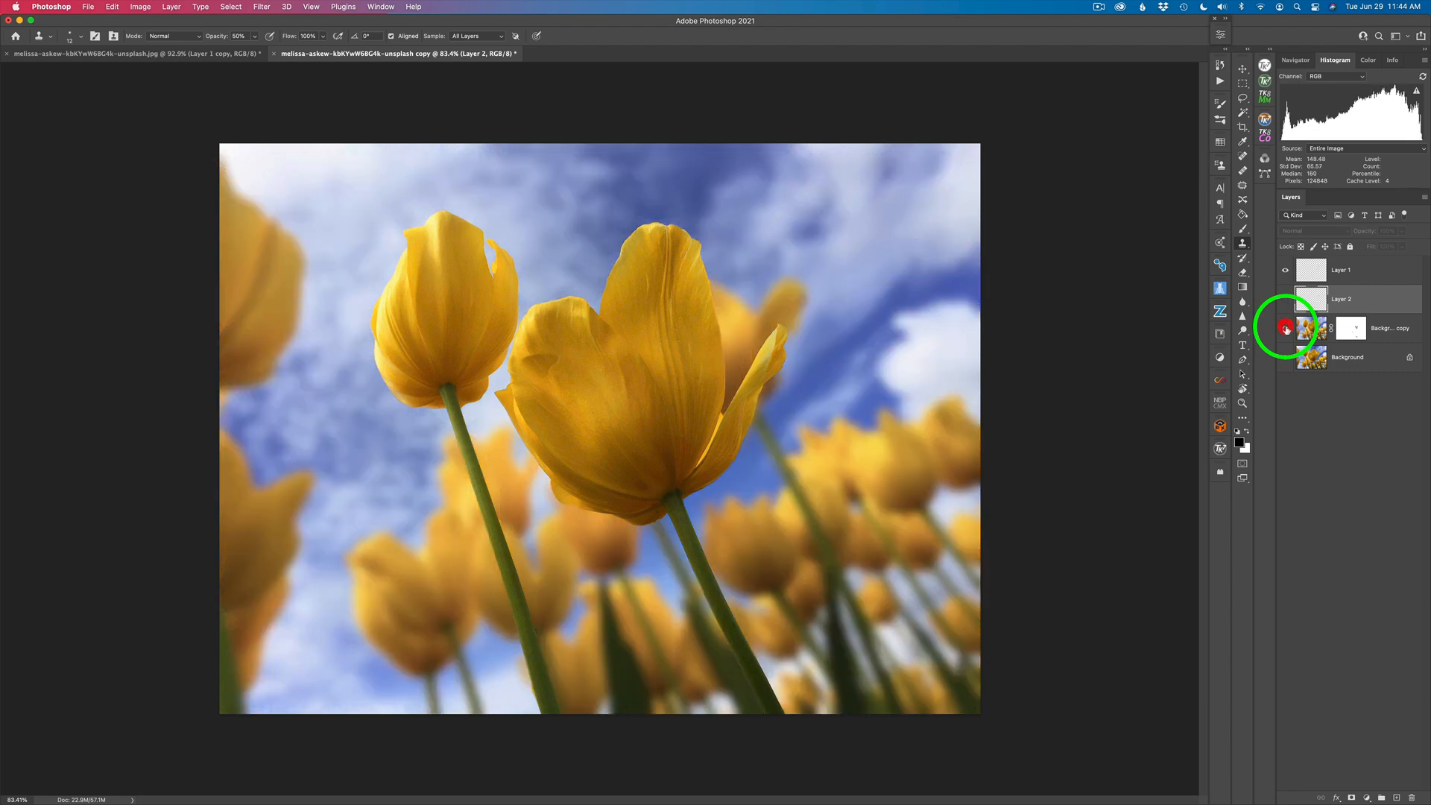
left_click(1286, 329)
left_click(1285, 329)
Paint black on the Background copy mask over the large tulip's lower left petal to restore it, and refine its edge with white.
key("b")
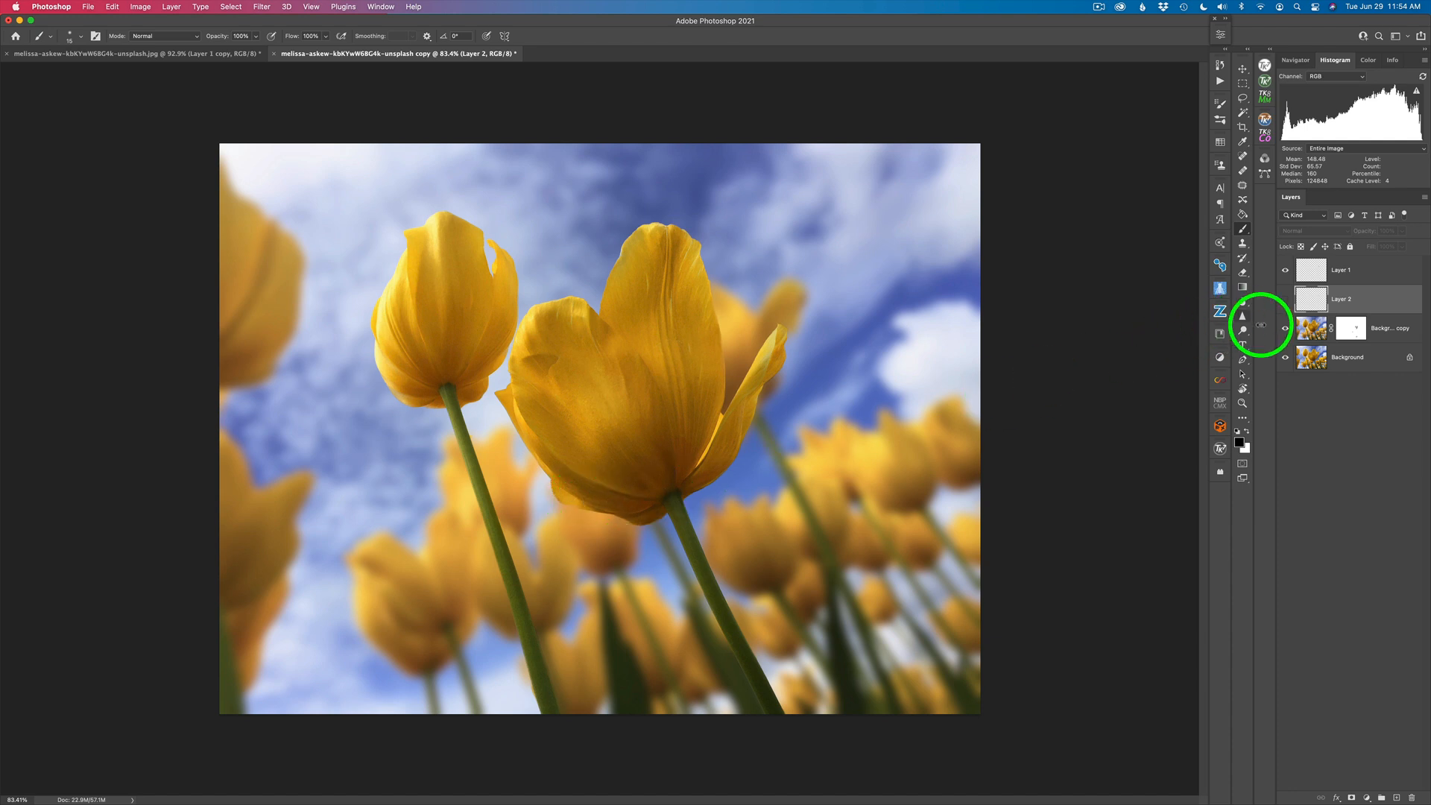
left_click(1348, 331)
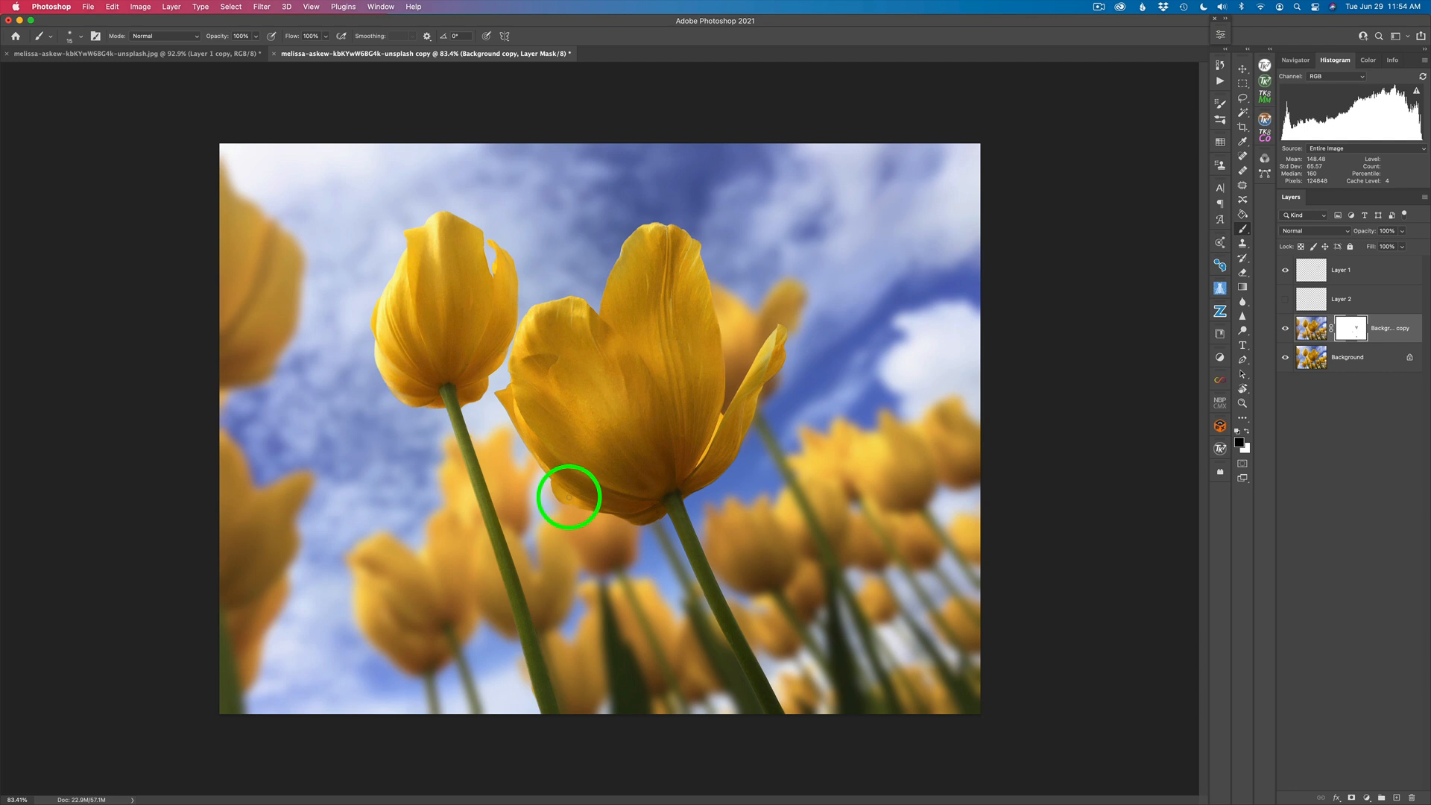
left_click_drag(573, 490, 576, 496)
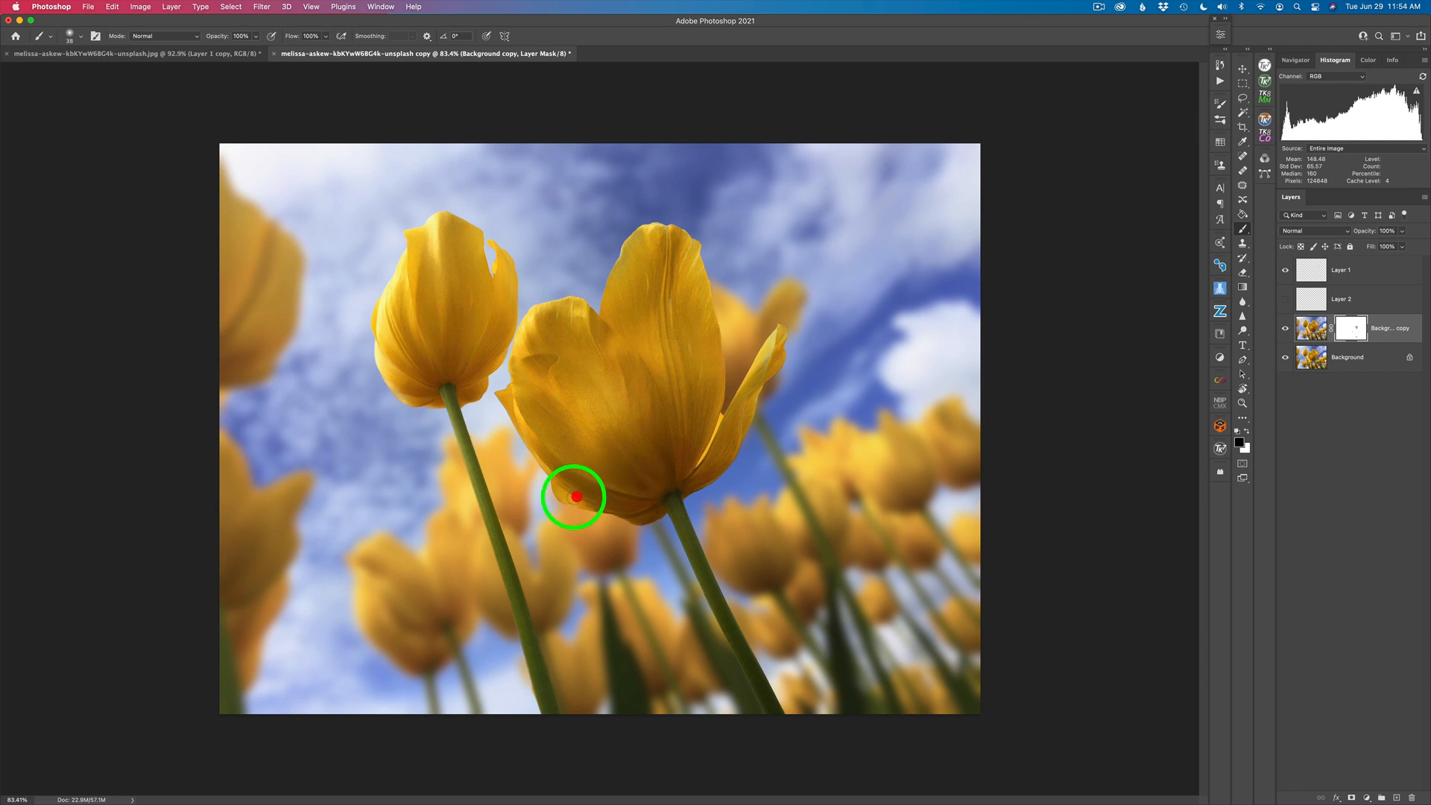
scroll(572, 499, "up", 5)
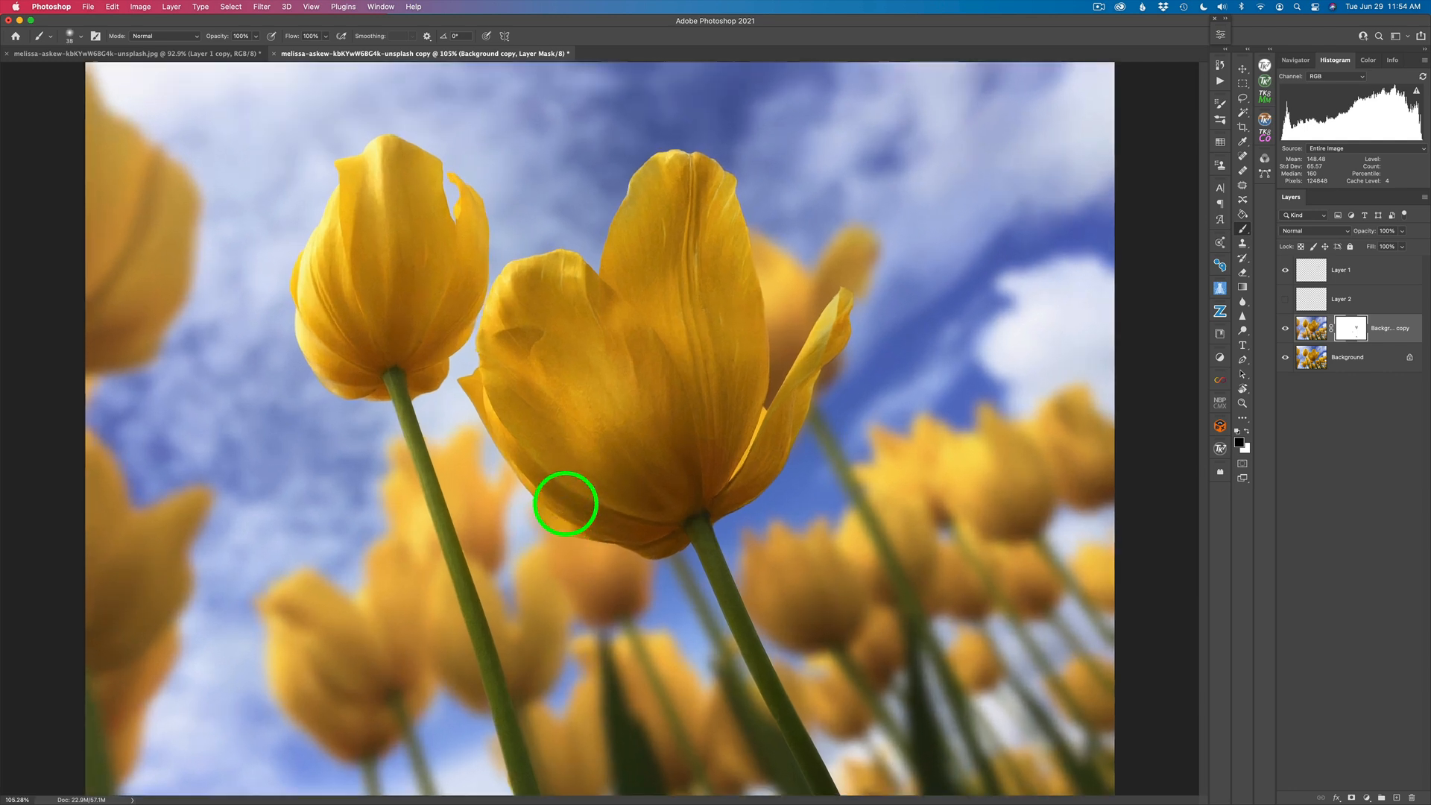
scroll(565, 503, "down", 1)
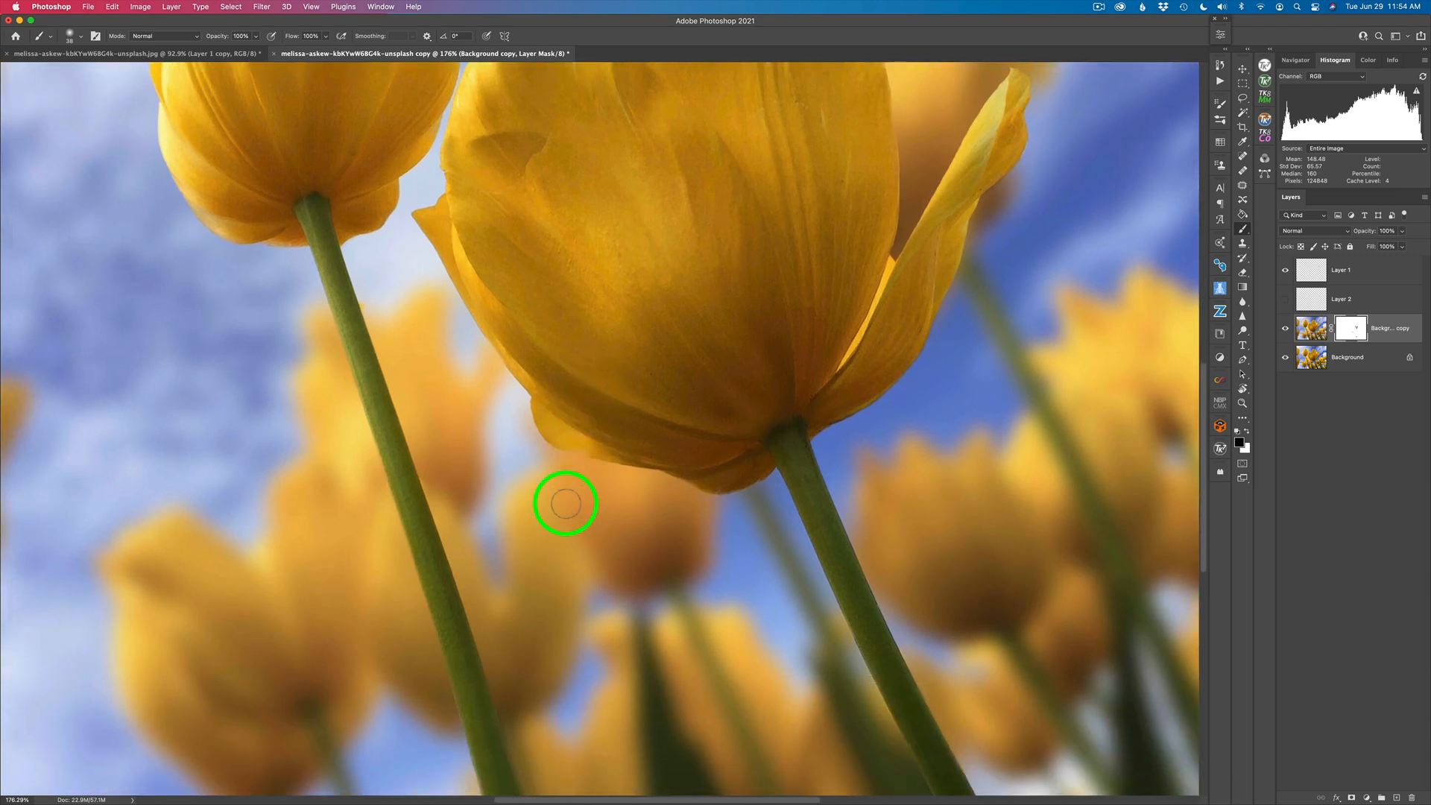
left_click_drag(609, 422, 578, 428)
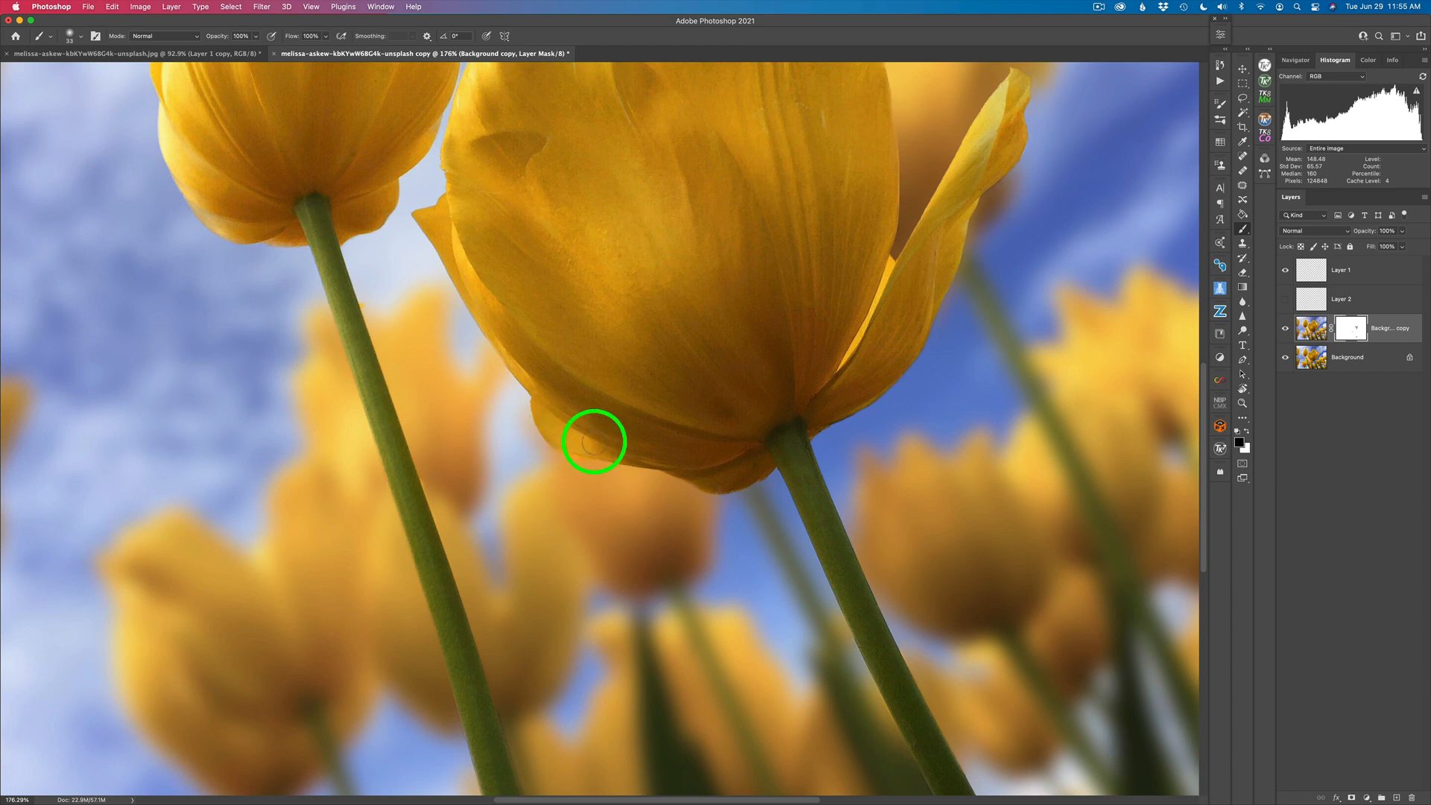
mouse_move(580, 467)
left_mouse_down()
mouse_move(606, 456)
mouse_move(565, 469)
left_mouse_up()
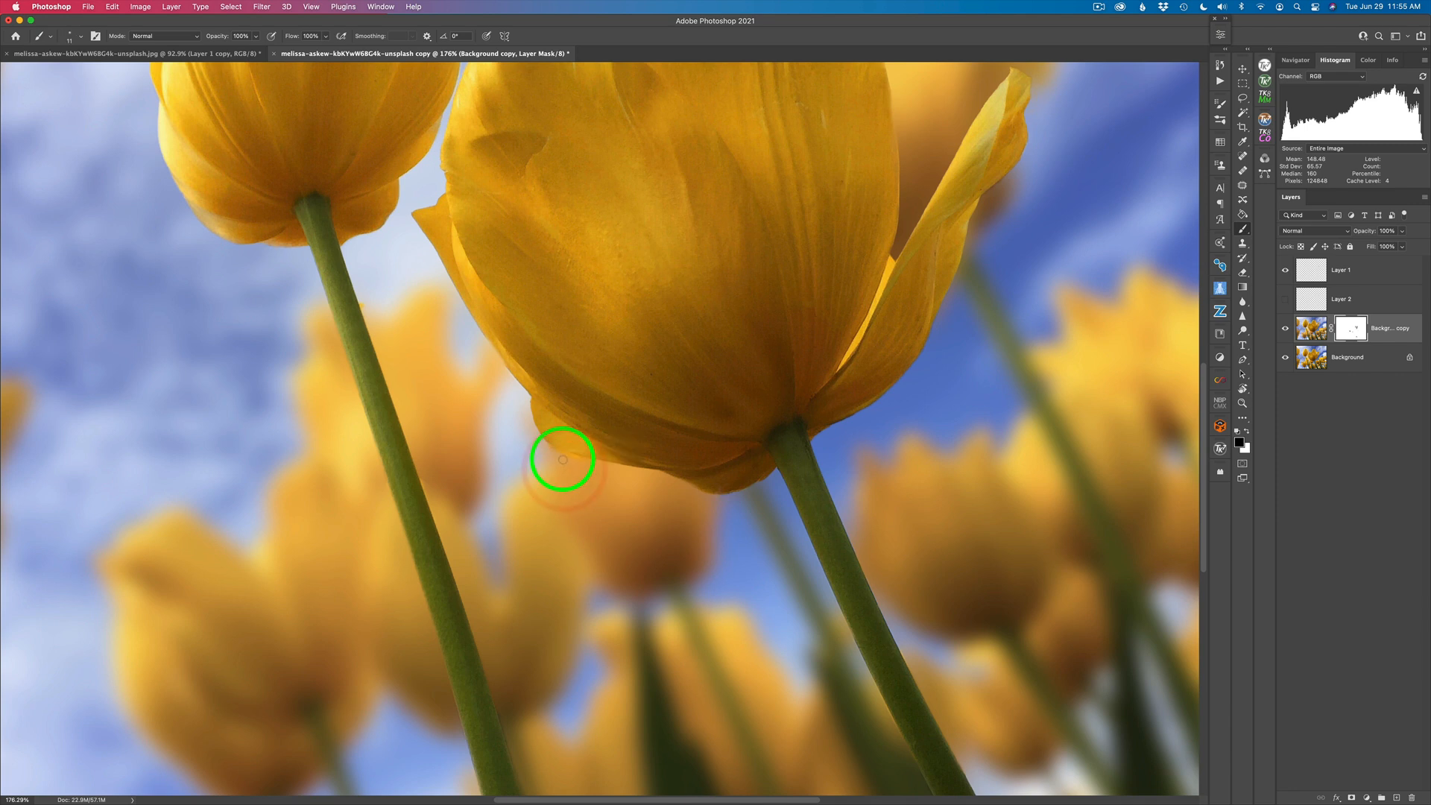
left_click(565, 463)
key("x")
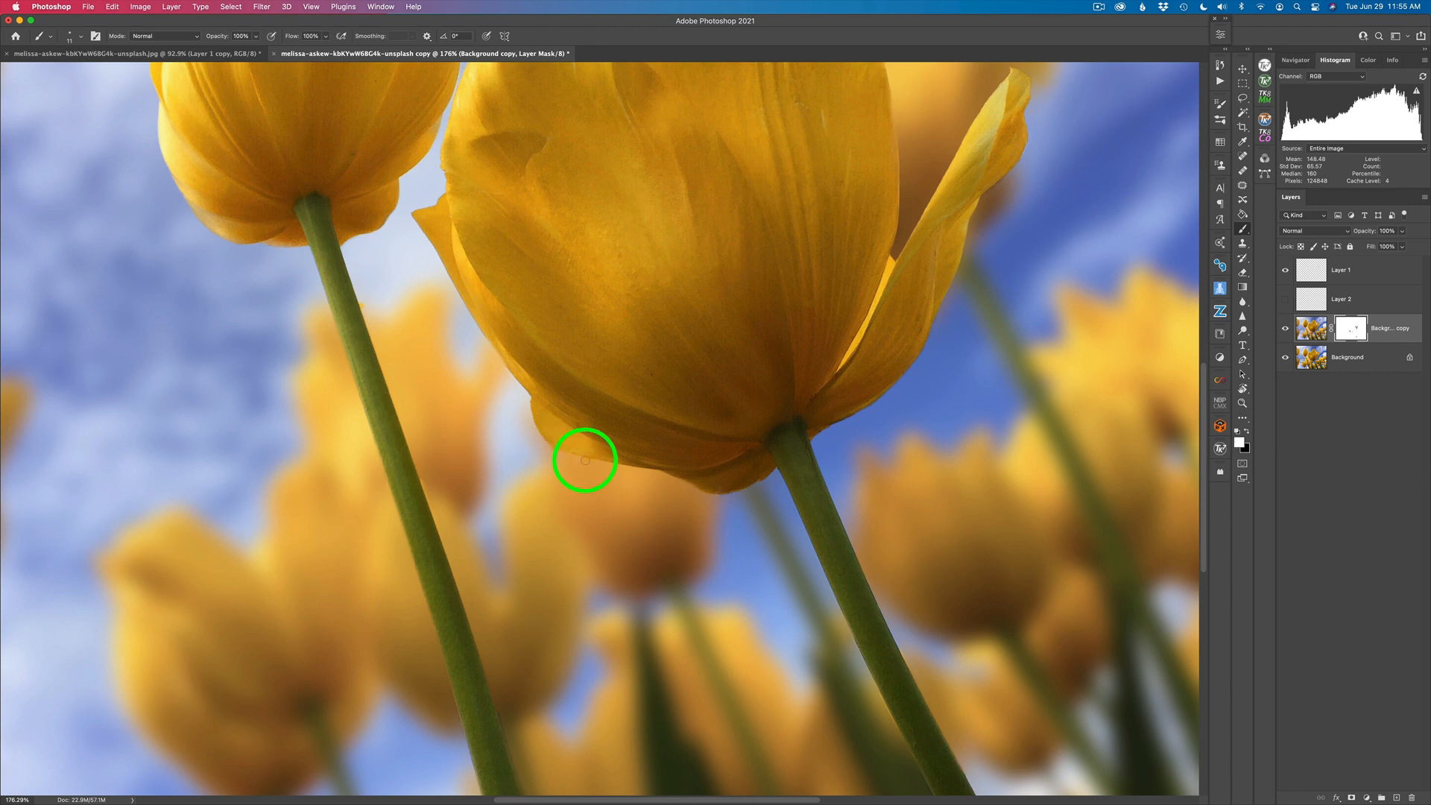
left_click(548, 448)
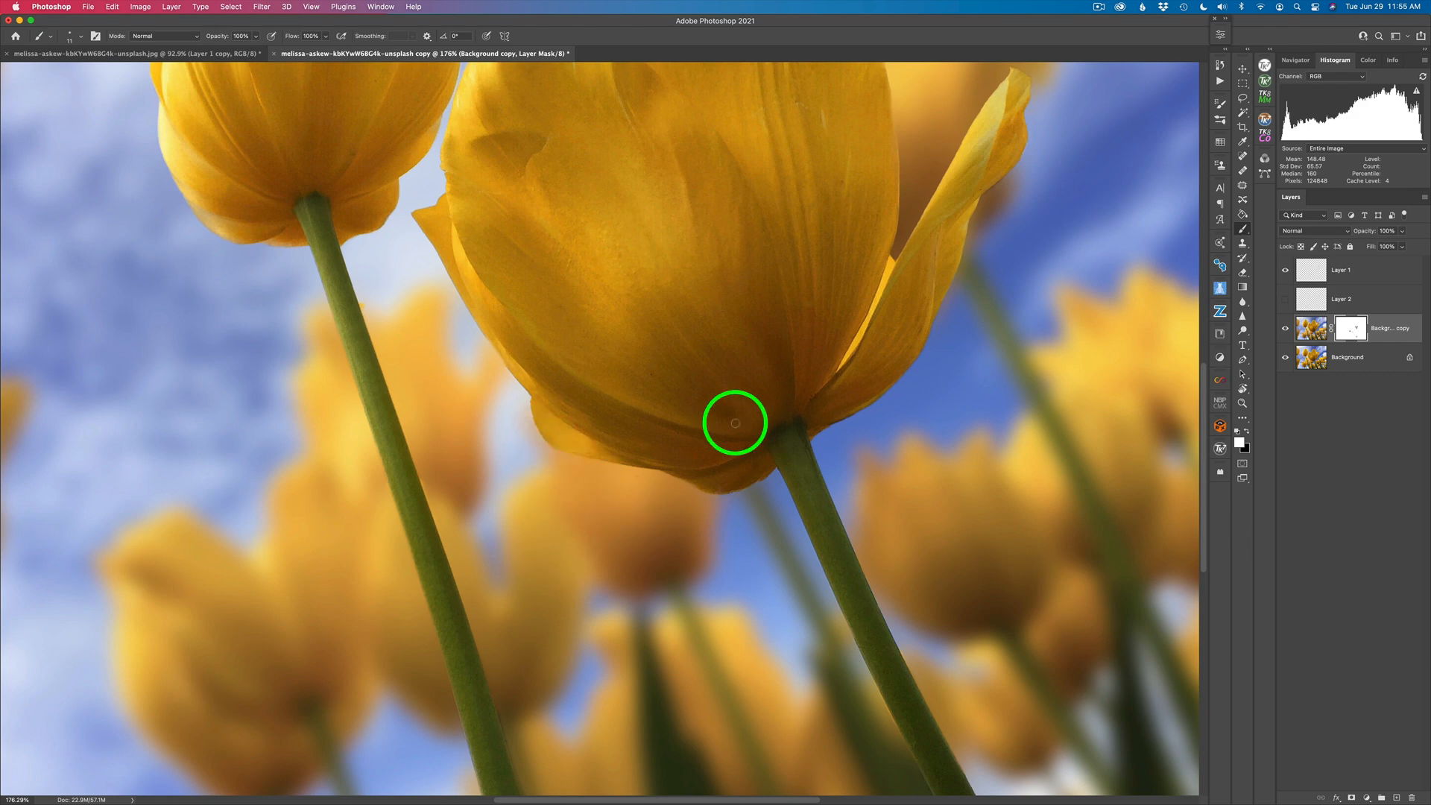
Review the whole finished image in full-screen mode without the interface.
scroll(734, 424, "down", 5)
scroll(735, 423, "up", 3)
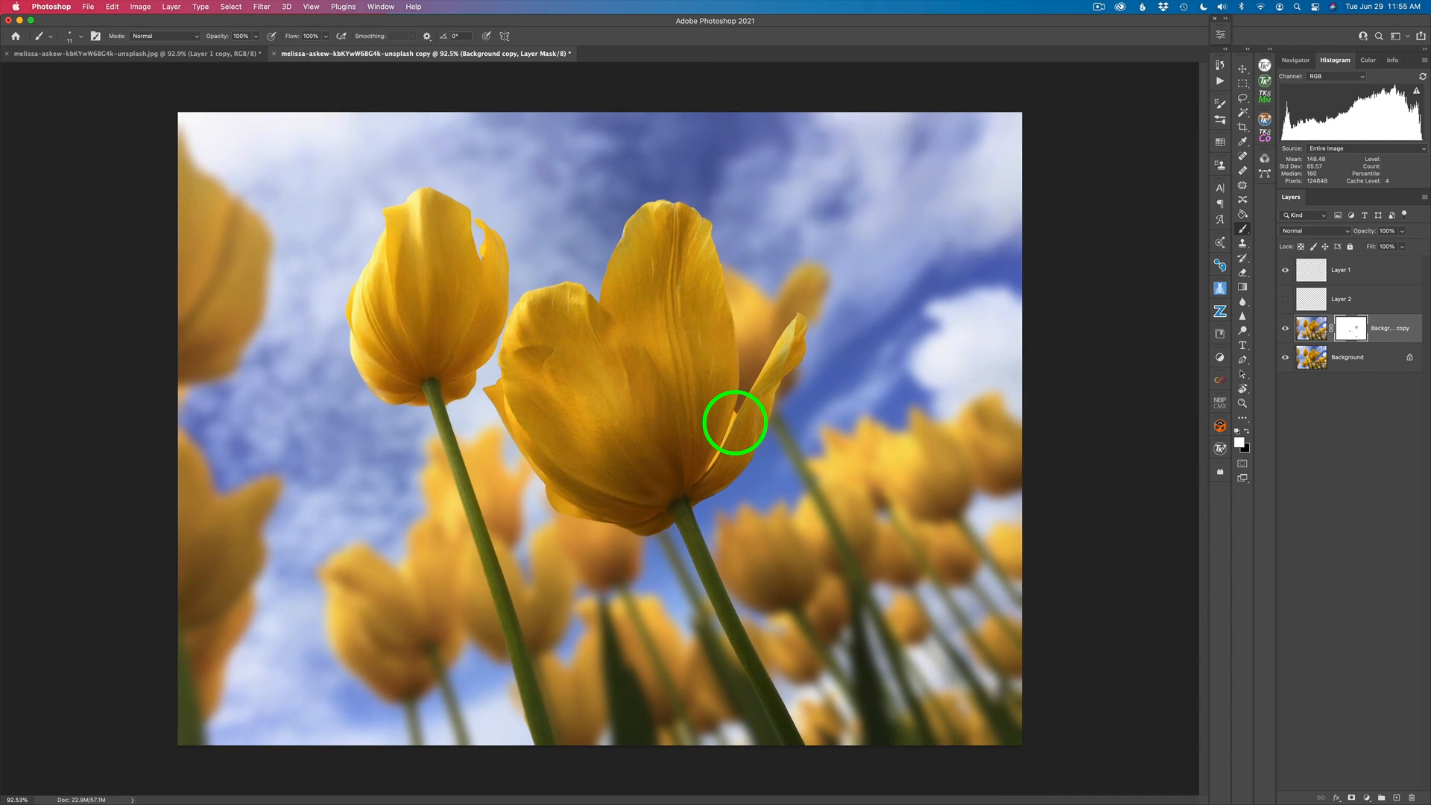
key("f")
key("f")
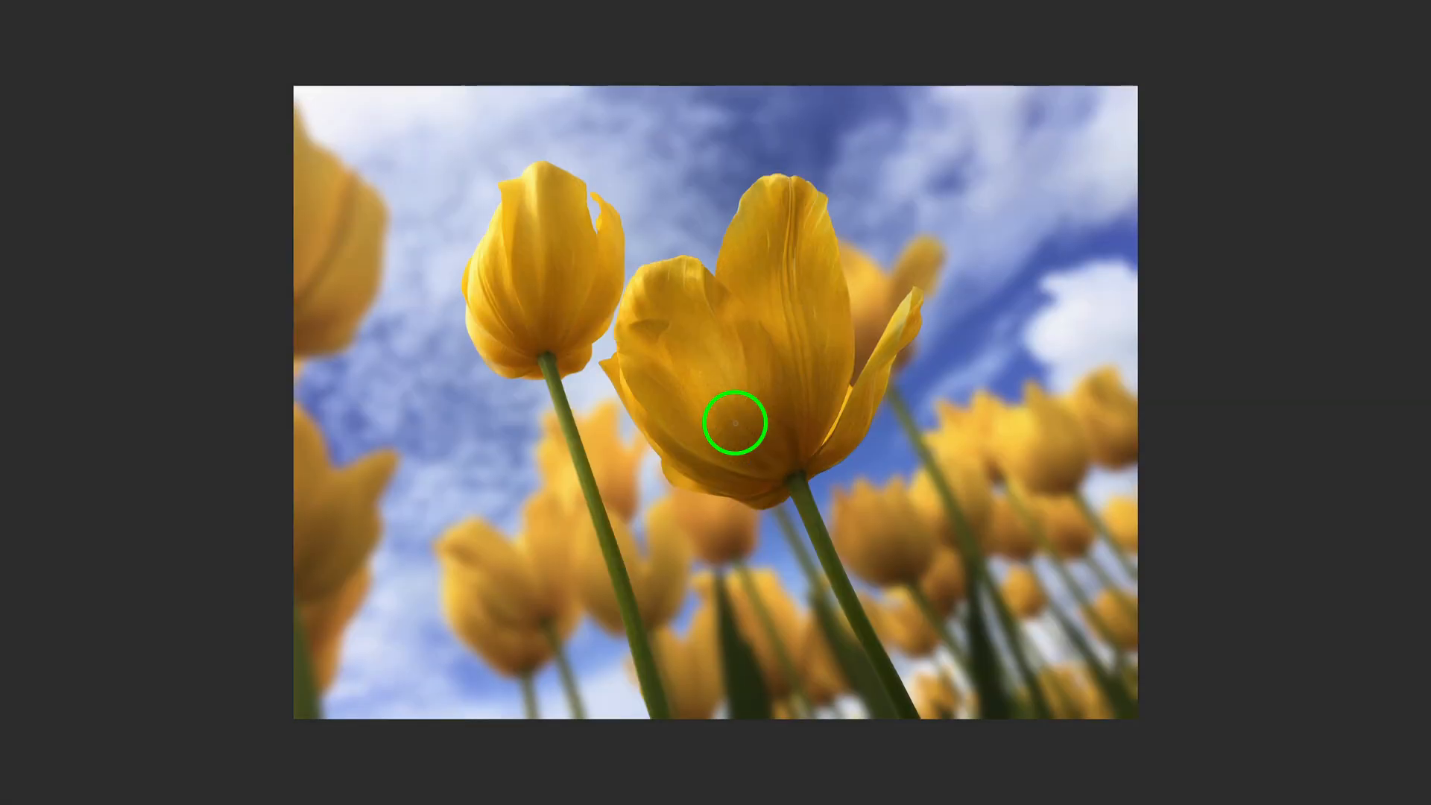